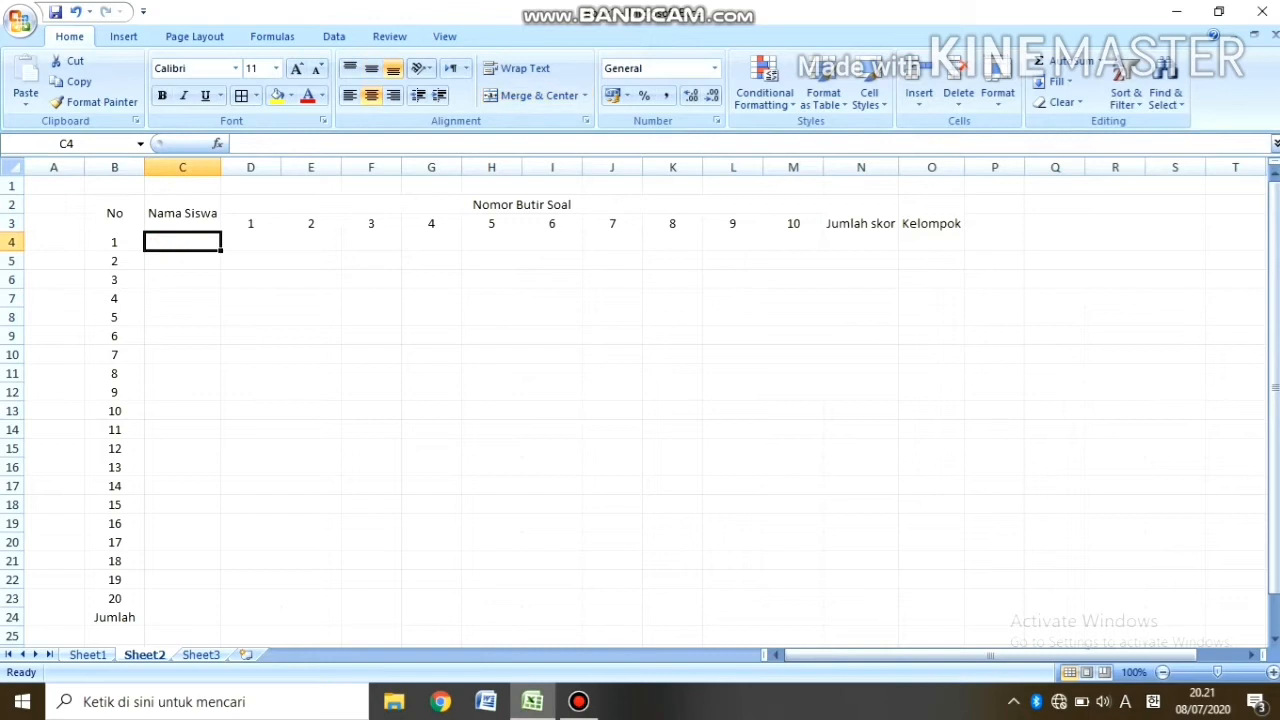
pyautogui.click(117, 221)
pyautogui.click(120, 244)
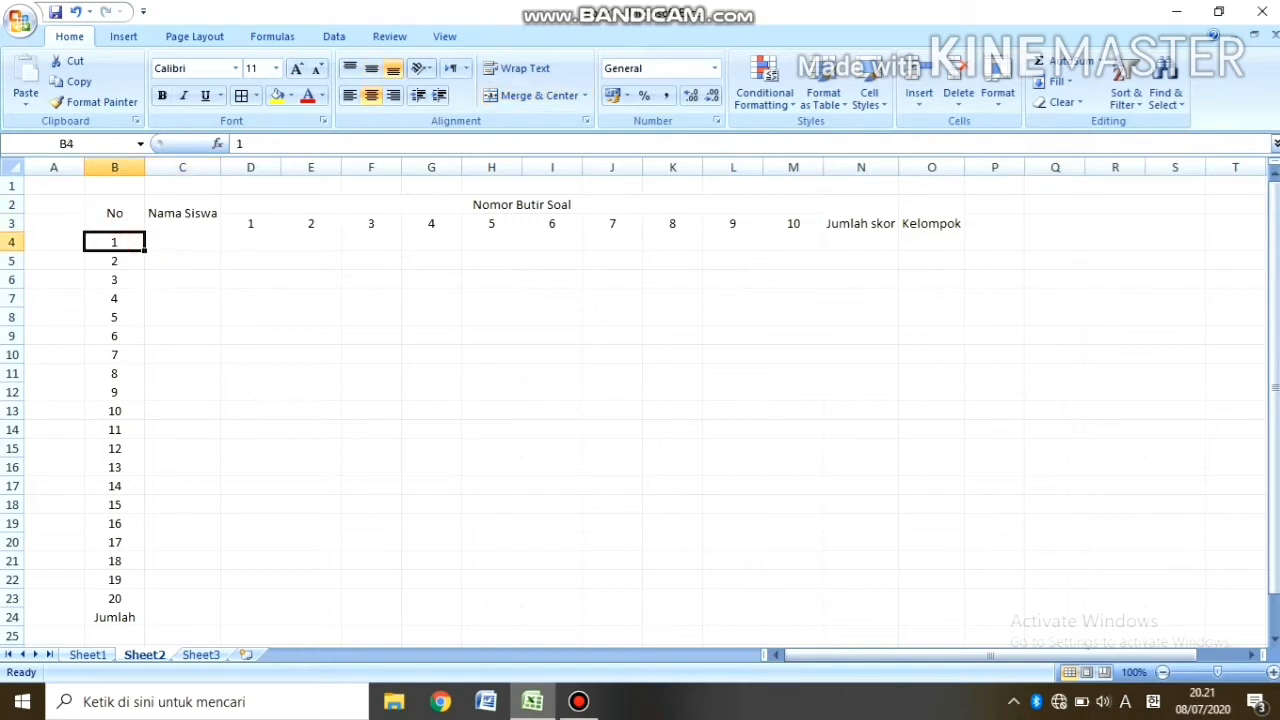
pyautogui.click(114, 210)
pyautogui.click(190, 218)
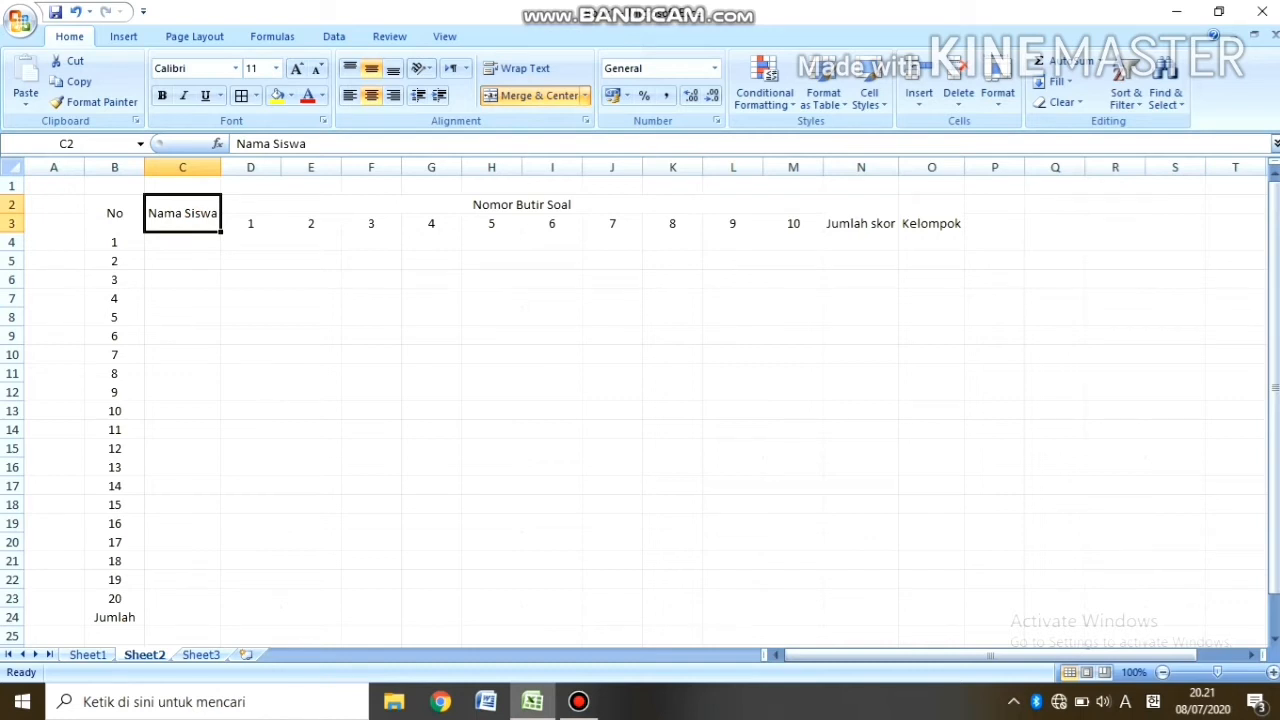
pyautogui.click(182, 242)
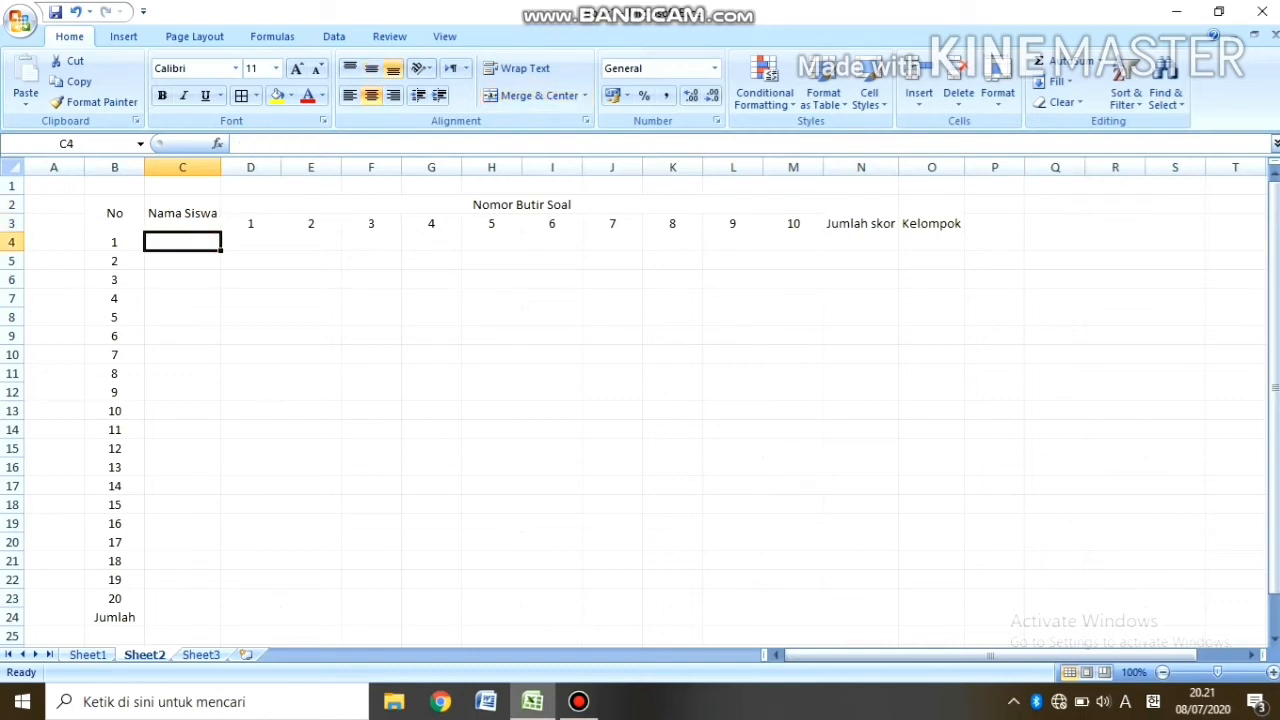
pyautogui.click(195, 259)
pyautogui.click(124, 212)
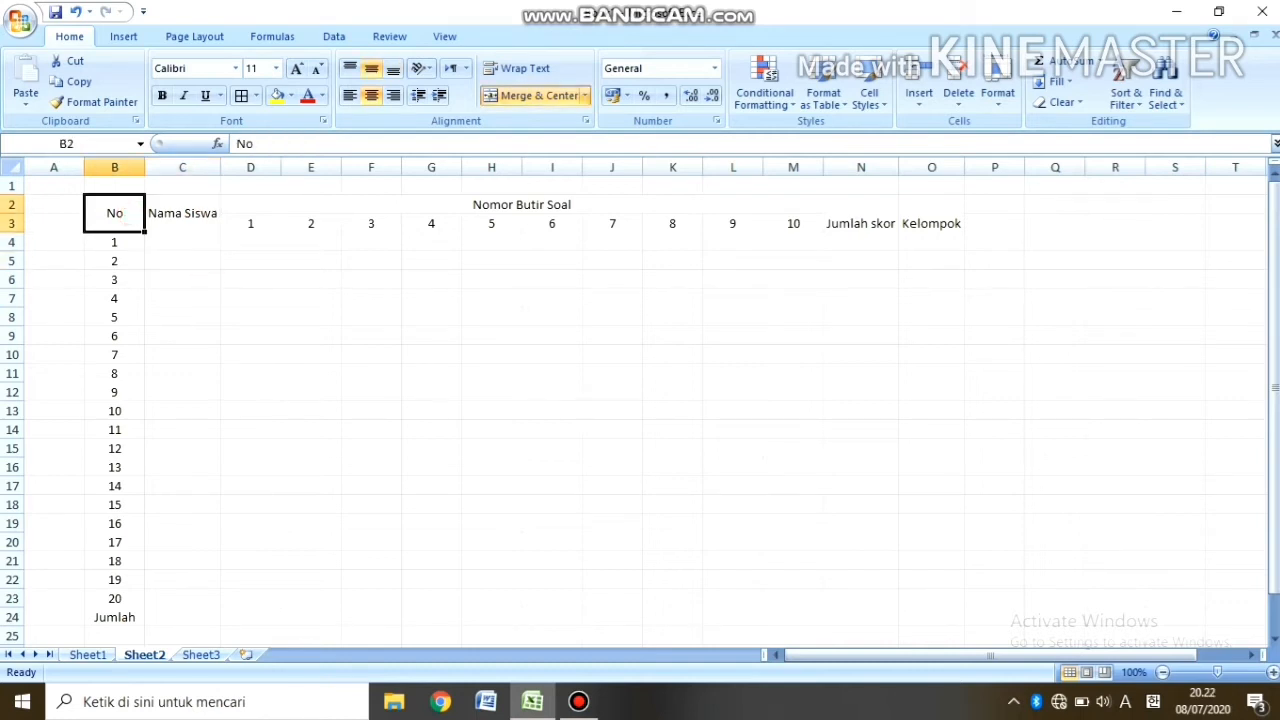
pyautogui.click(118, 242)
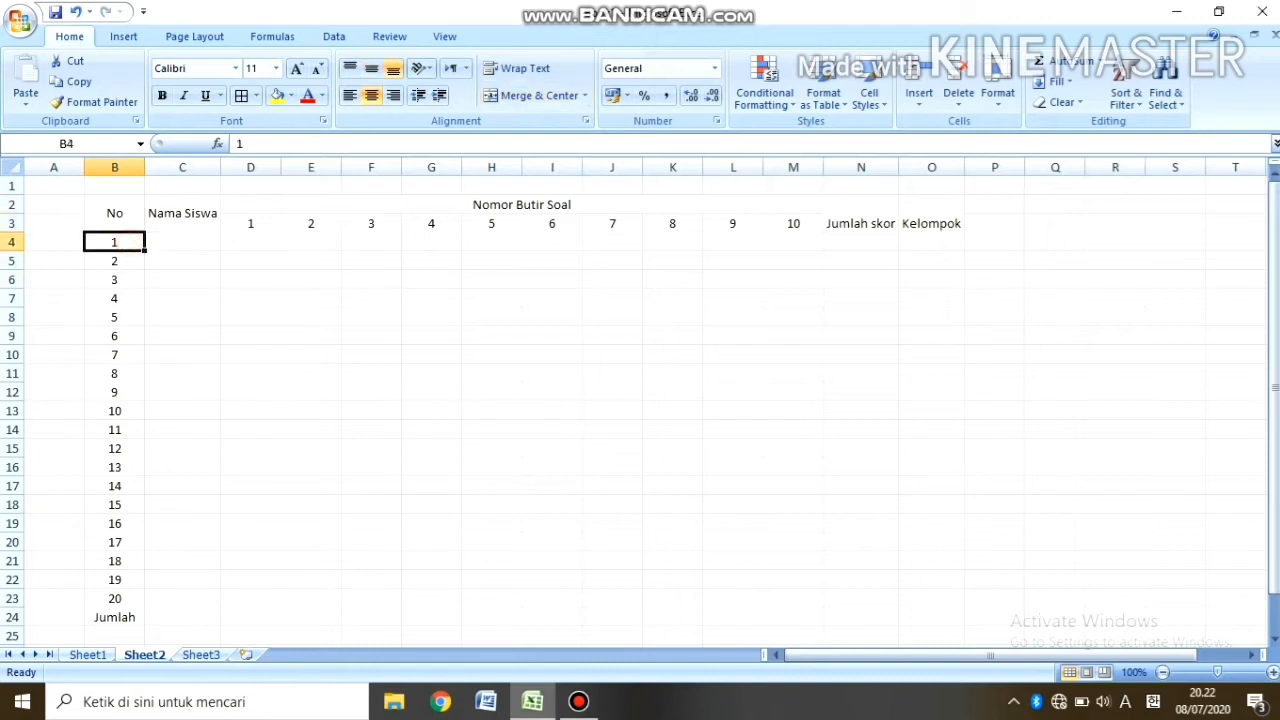
pyautogui.click(118, 214)
pyautogui.click(157, 210)
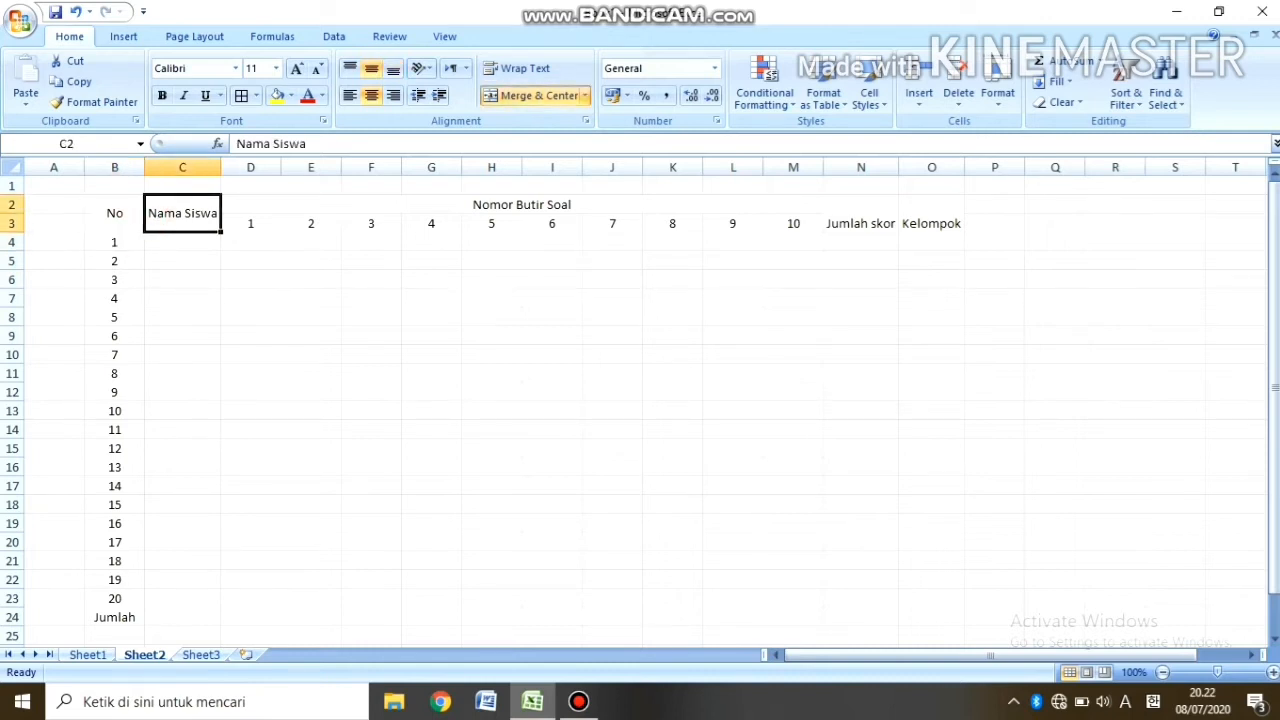
pyautogui.click(109, 213)
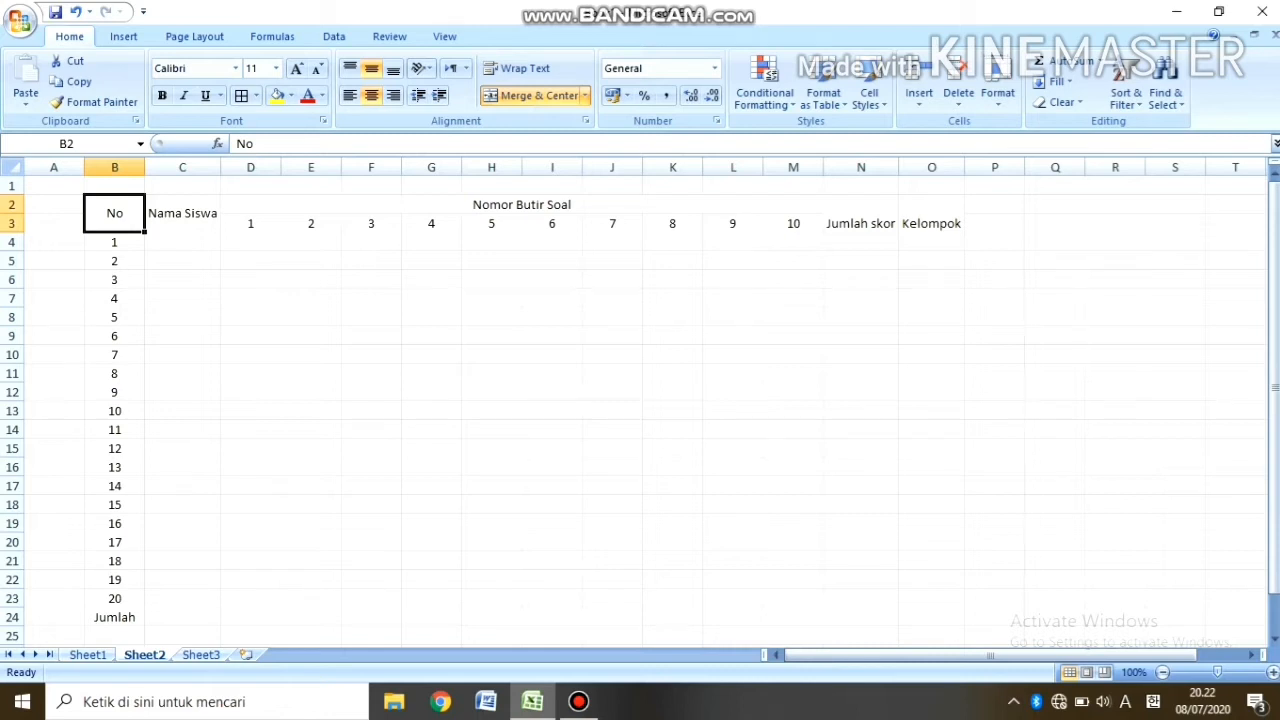
pyautogui.click(195, 242)
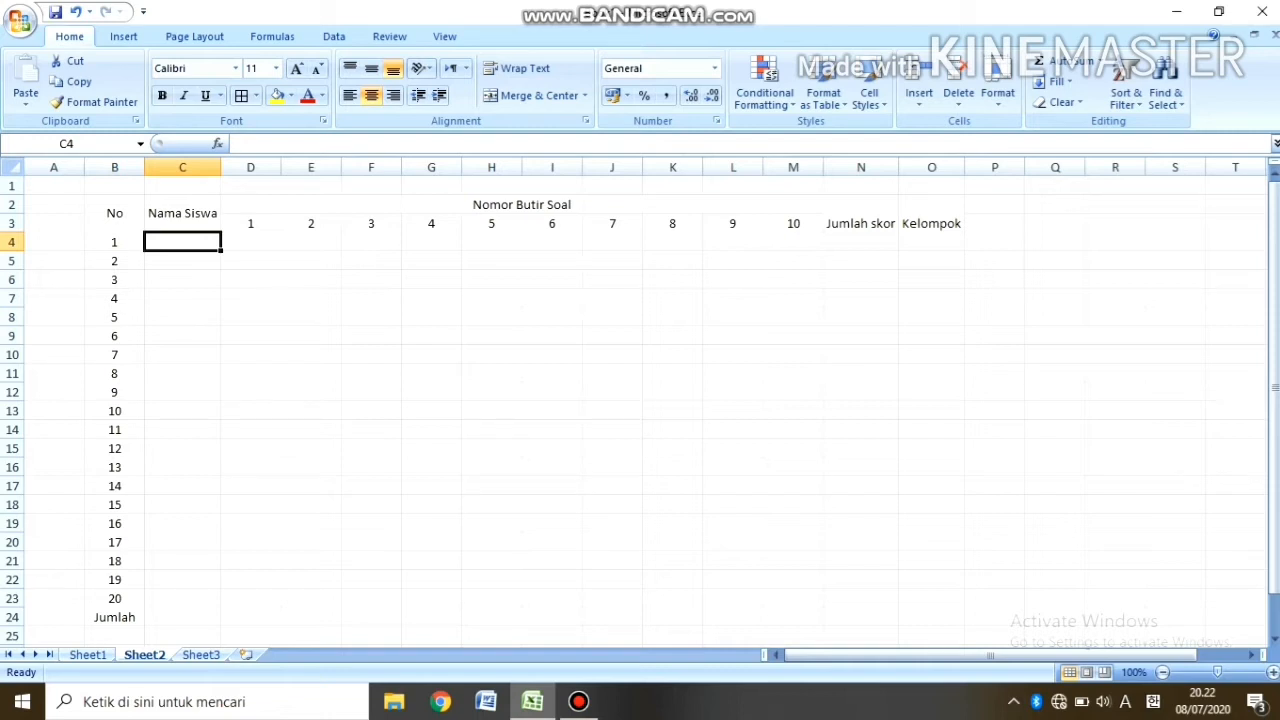
pyautogui.click(200, 264)
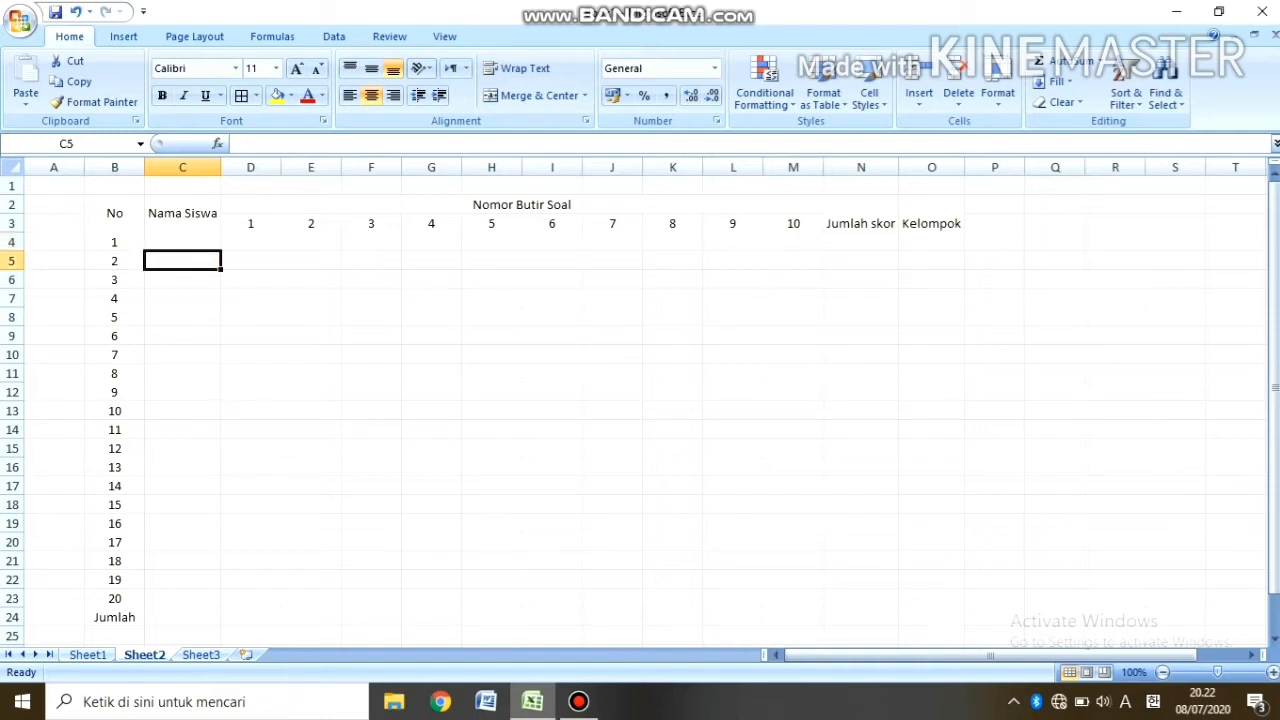
pyautogui.moveTo(56, 243); pyautogui.dragTo(184, 242)
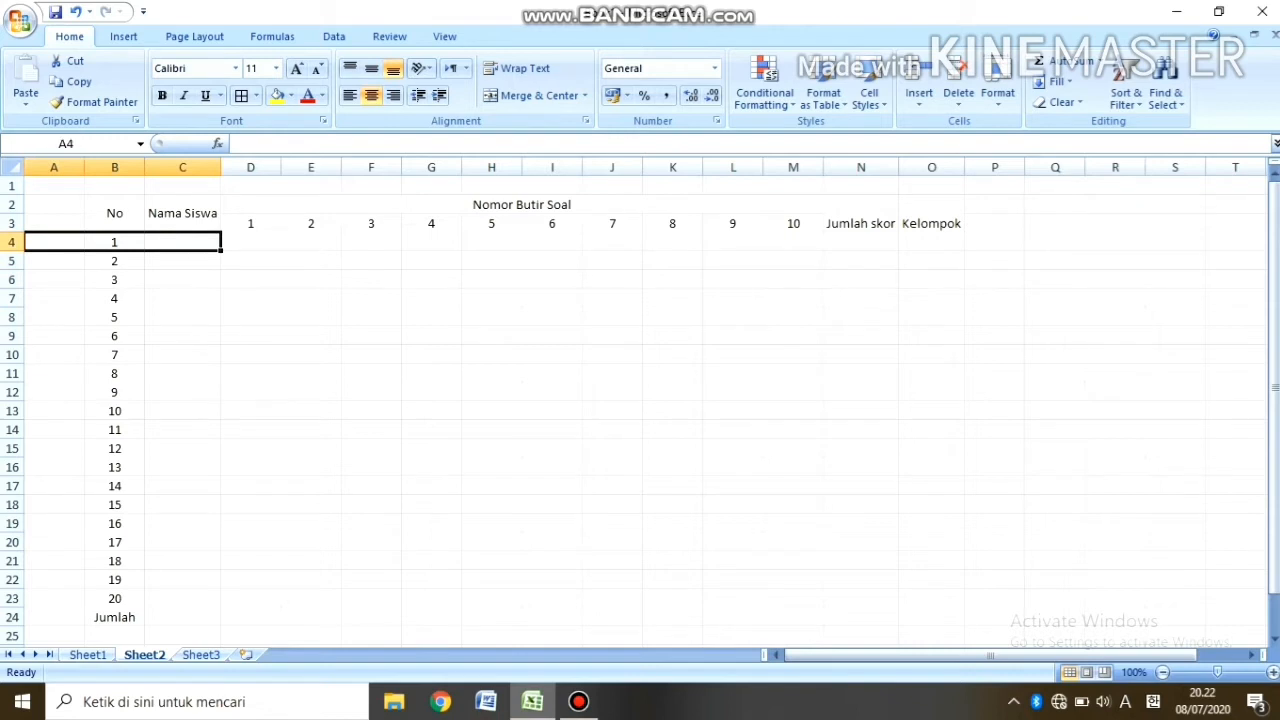
pyautogui.click(256, 256)
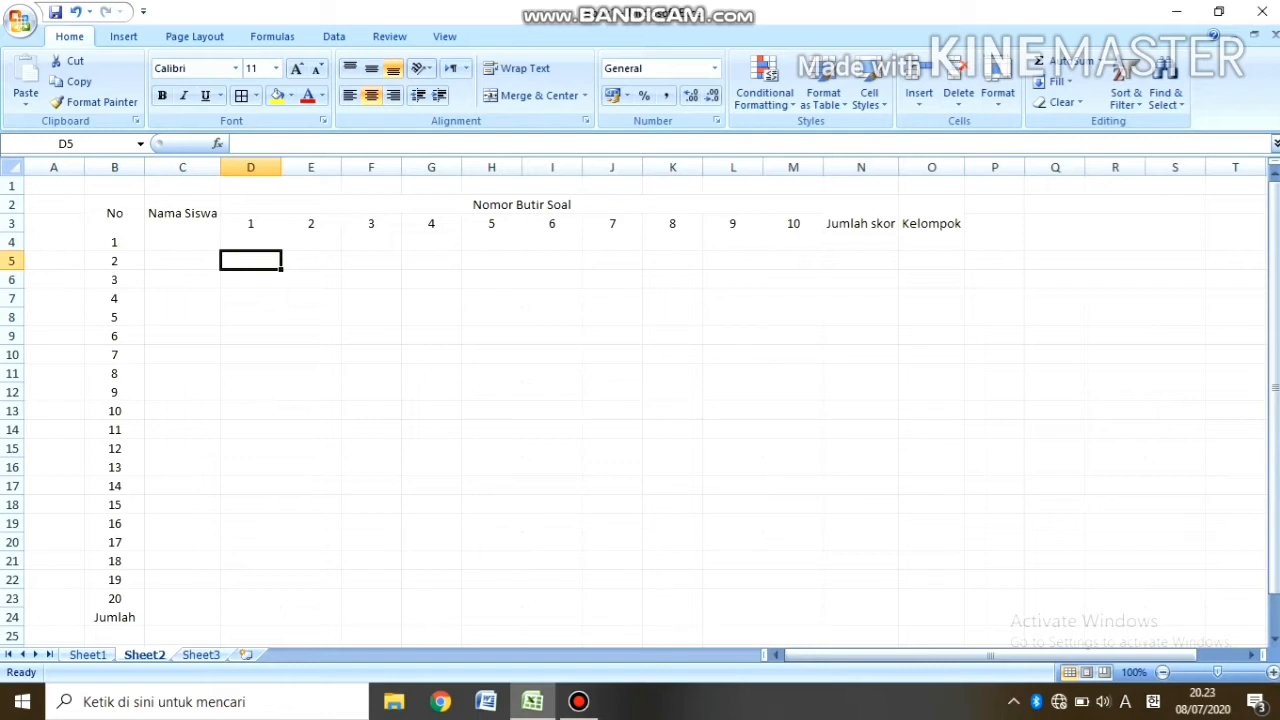
pyautogui.click(202, 313)
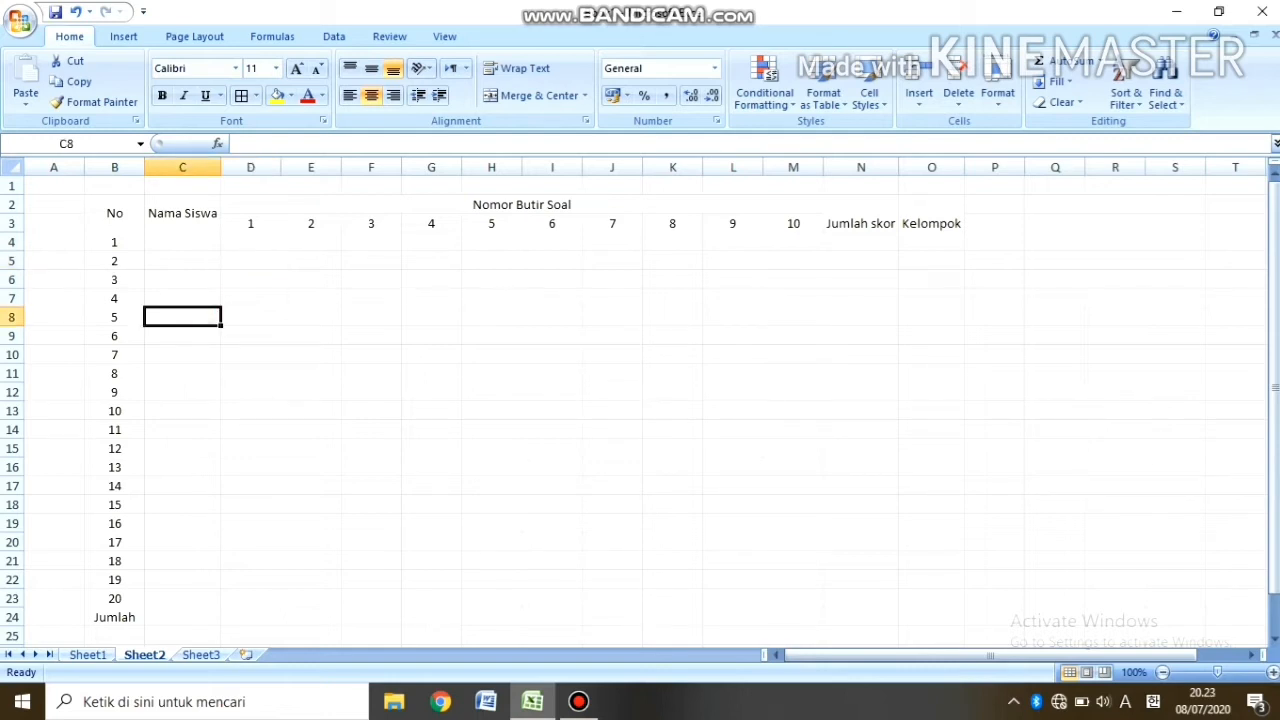
pyautogui.click(171, 241)
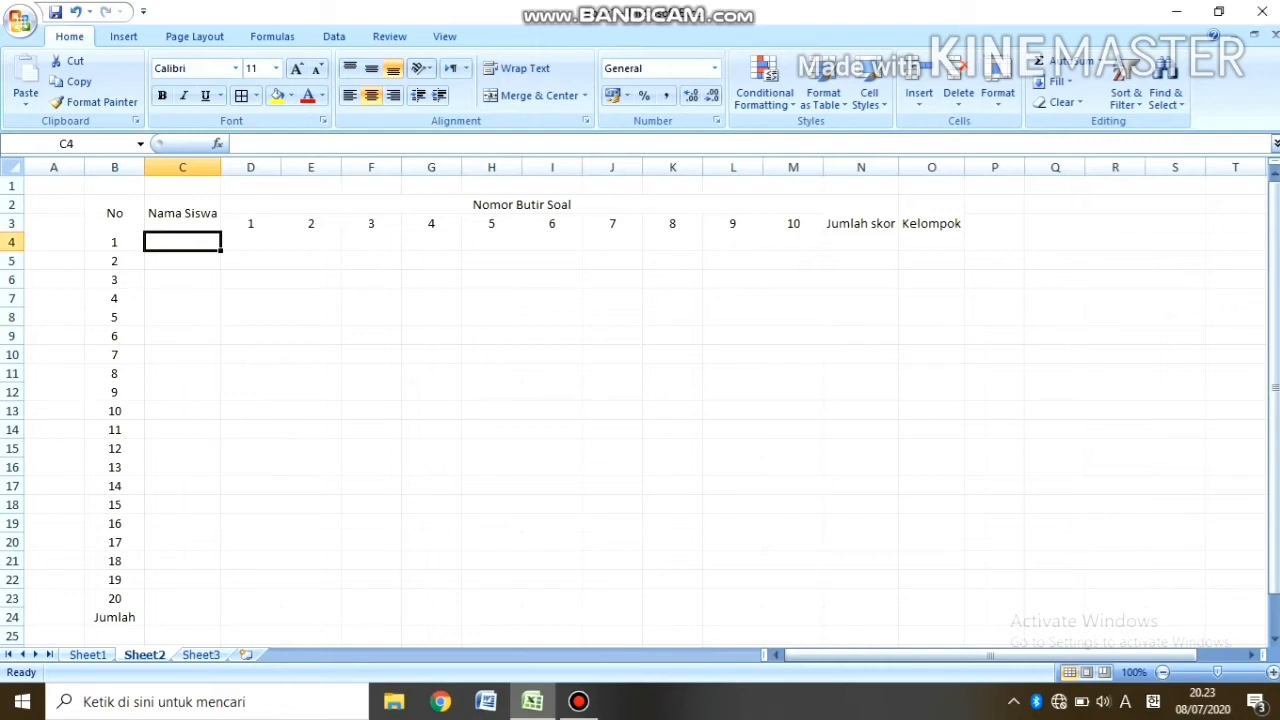
# Step: Review the table's No, Nama Siswa, Nomor Butir Soal, Jumlah skor and Kelompok headings, the question numbers and the Jumlah row
pyautogui.click(114, 215)
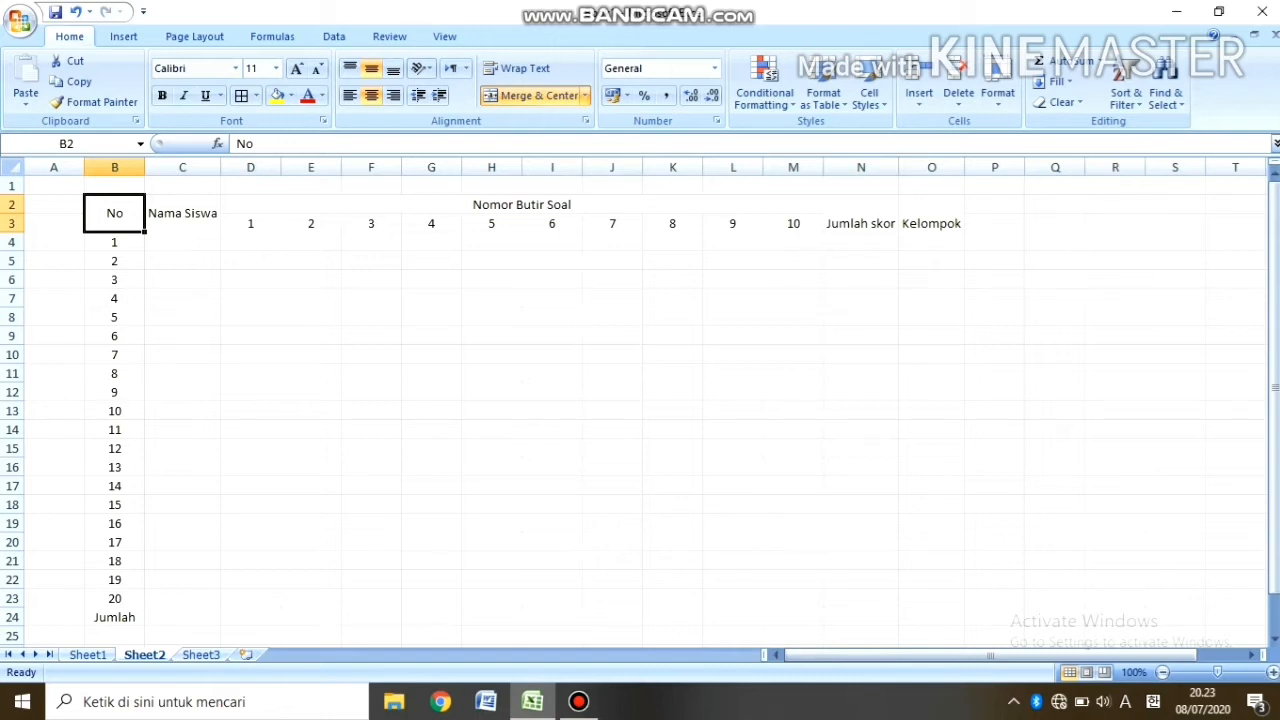
pyautogui.click(180, 211)
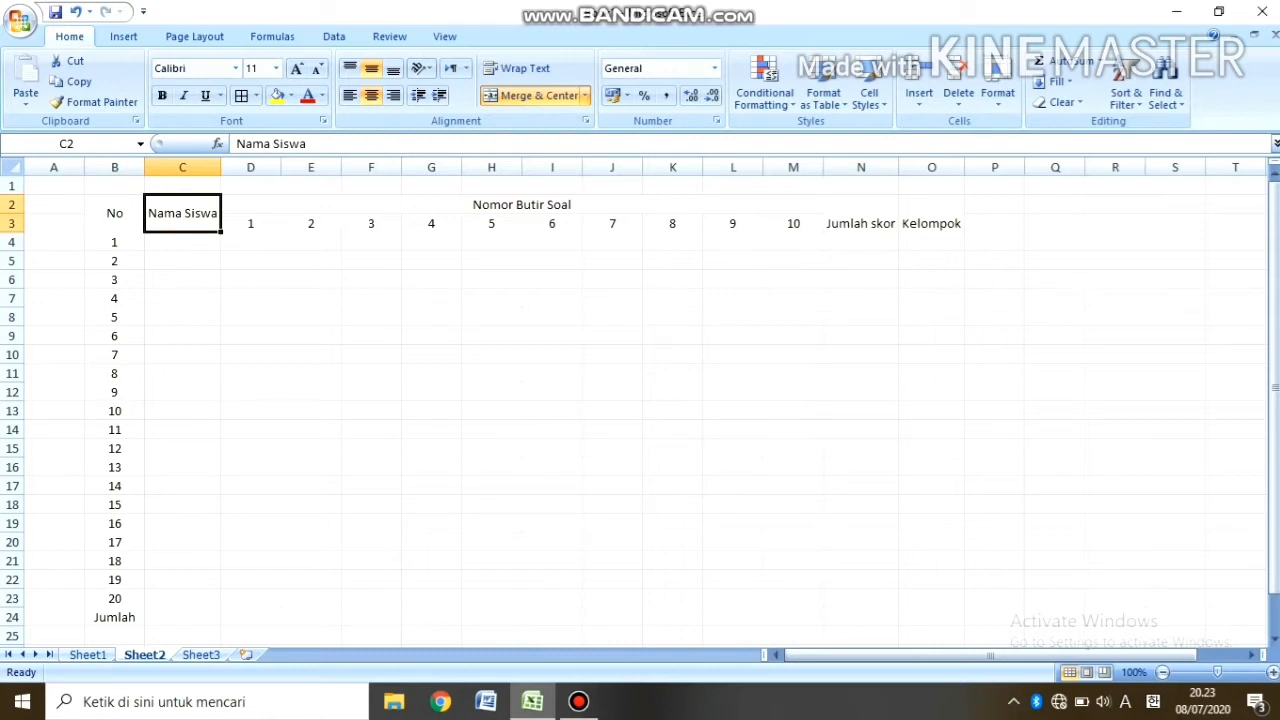
pyautogui.click(505, 205)
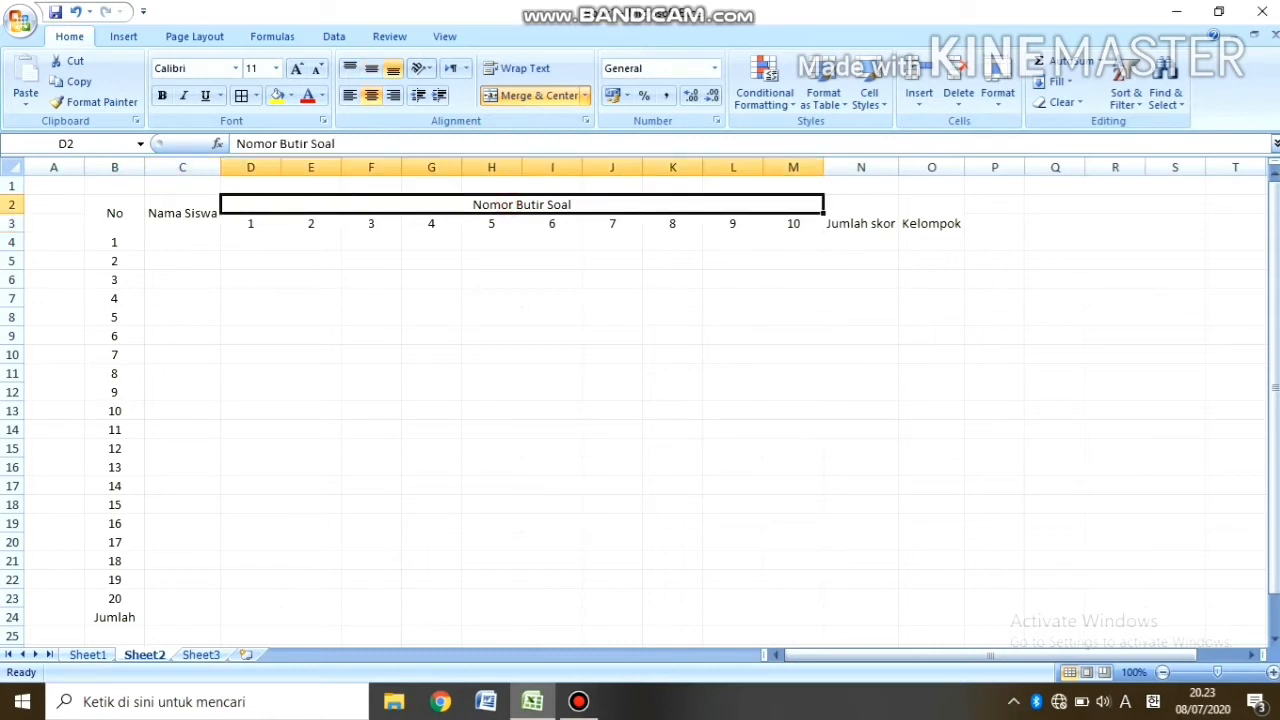
pyautogui.click(848, 222)
pyautogui.click(947, 211)
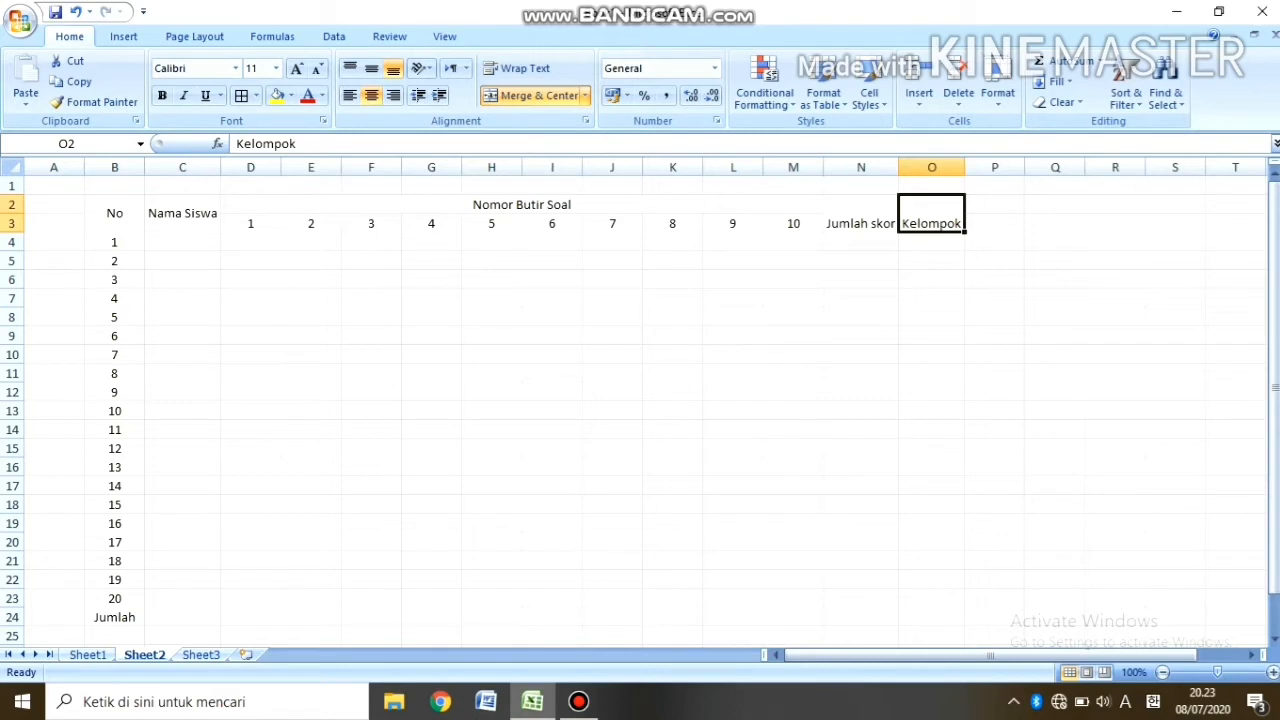
pyautogui.click(251, 223)
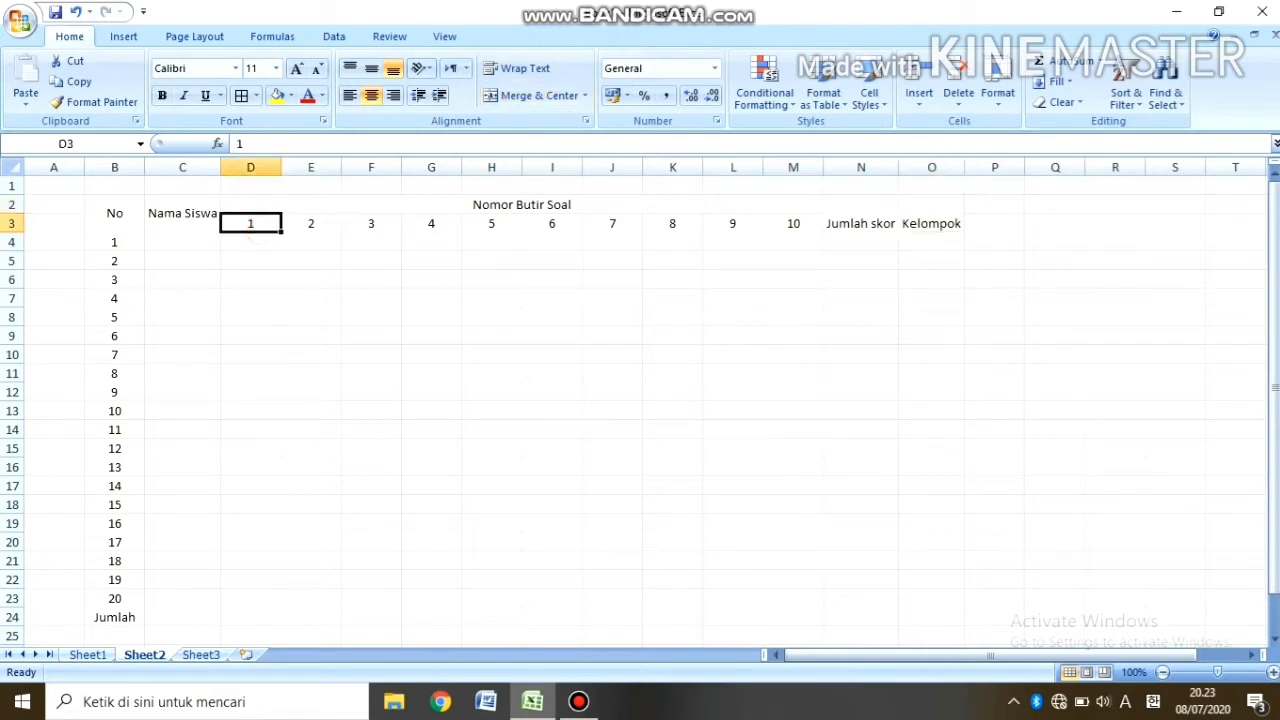
pyautogui.click(311, 224)
pyautogui.click(372, 227)
pyautogui.click(427, 226)
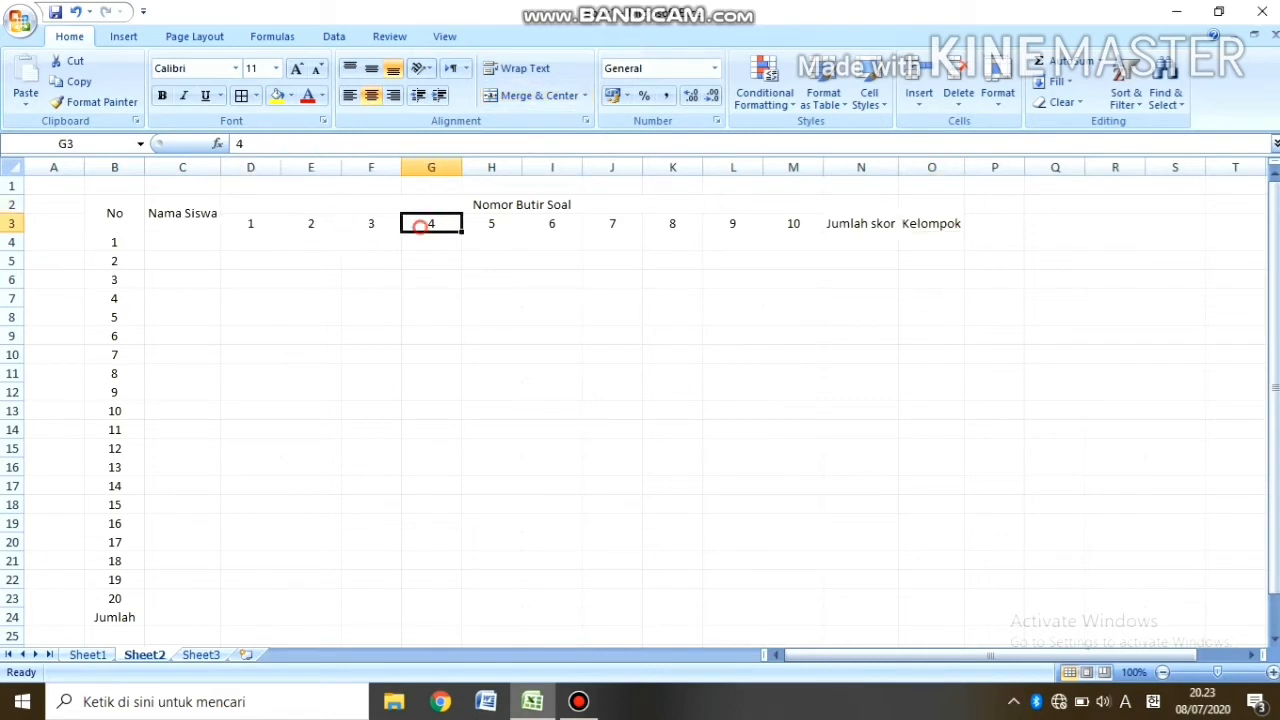
pyautogui.moveTo(491, 223); pyautogui.dragTo(733, 224)
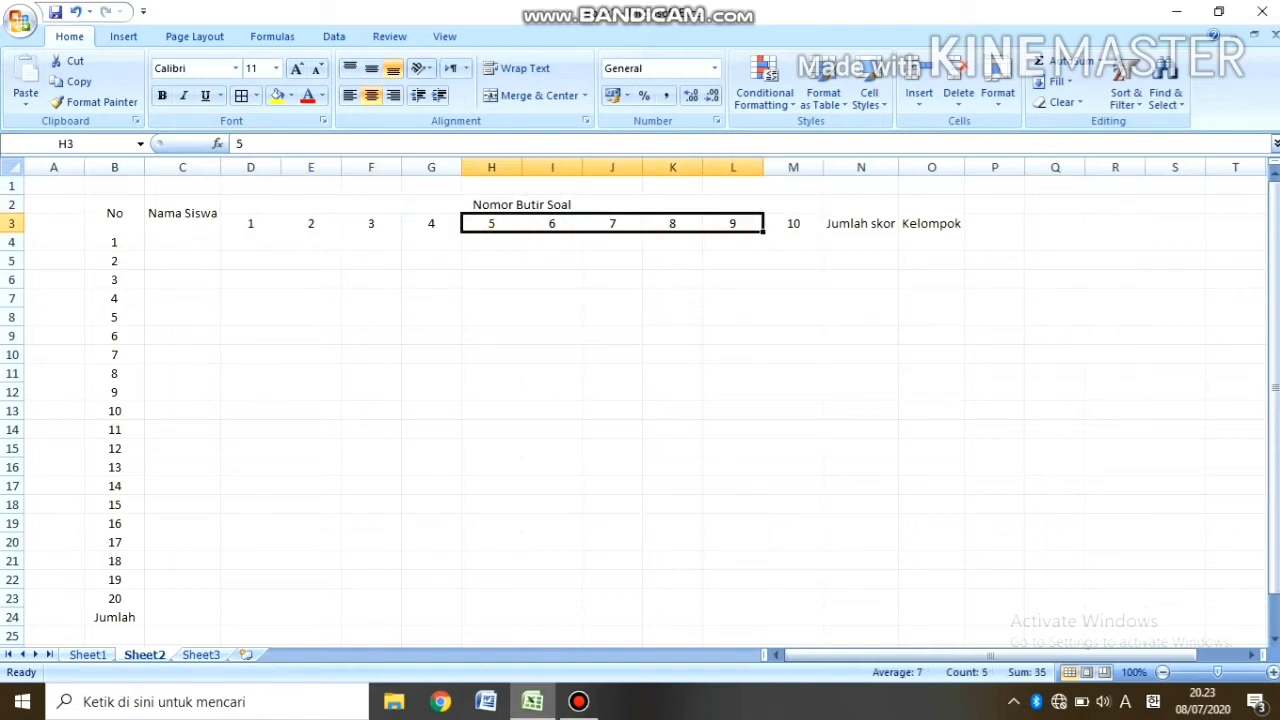
pyautogui.click(724, 354)
pyautogui.click(184, 241)
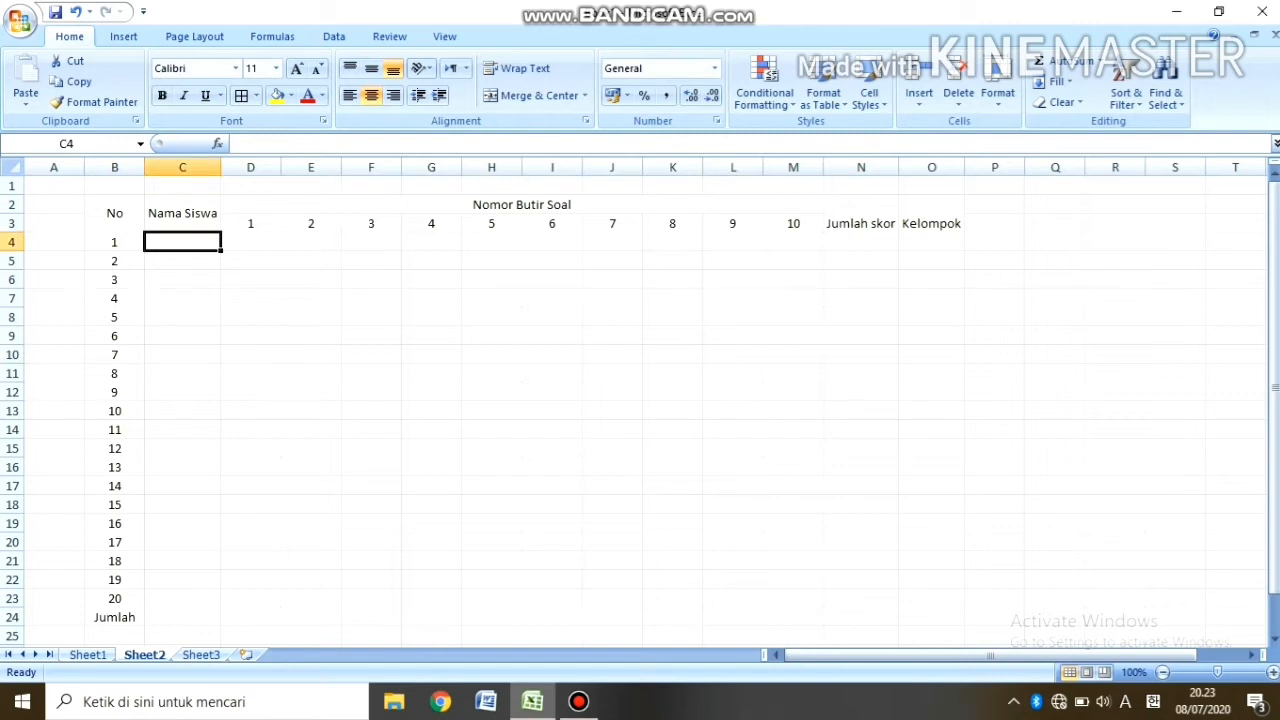
pyautogui.click(118, 612)
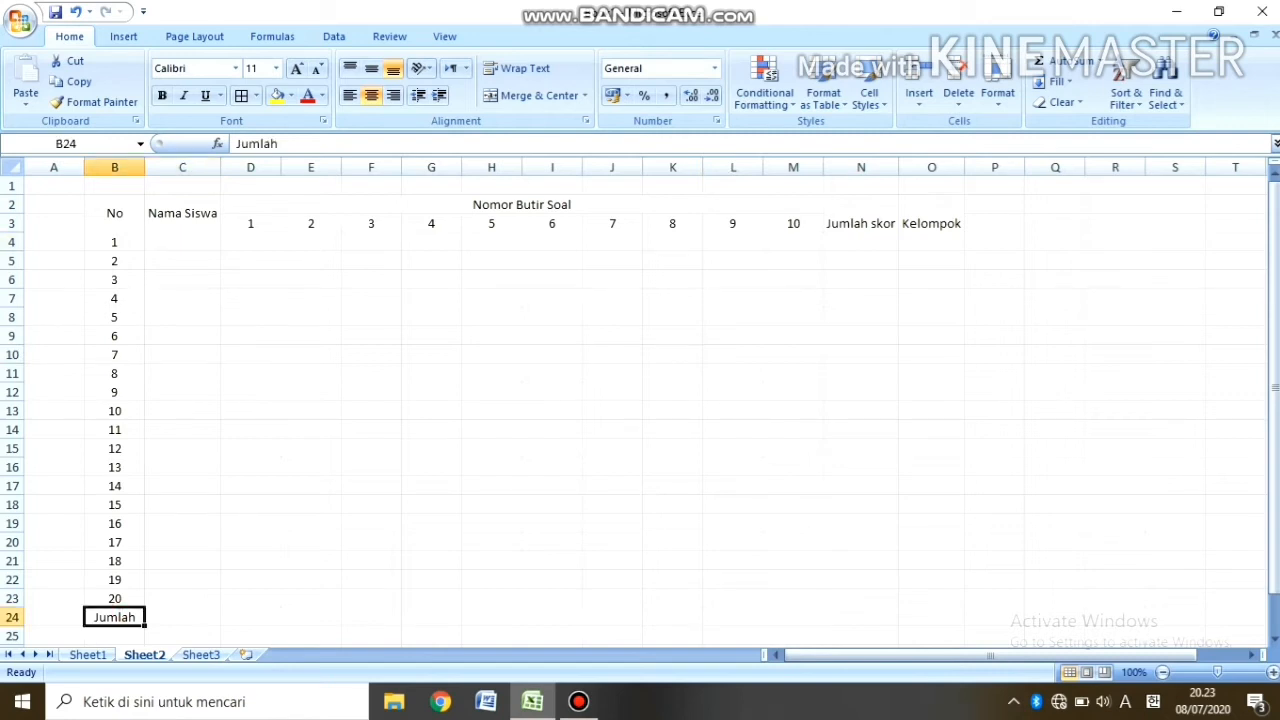
# Step: Add the row labels P in B25 and Ps in B26, directly below Jumlah
pyautogui.click(168, 597)
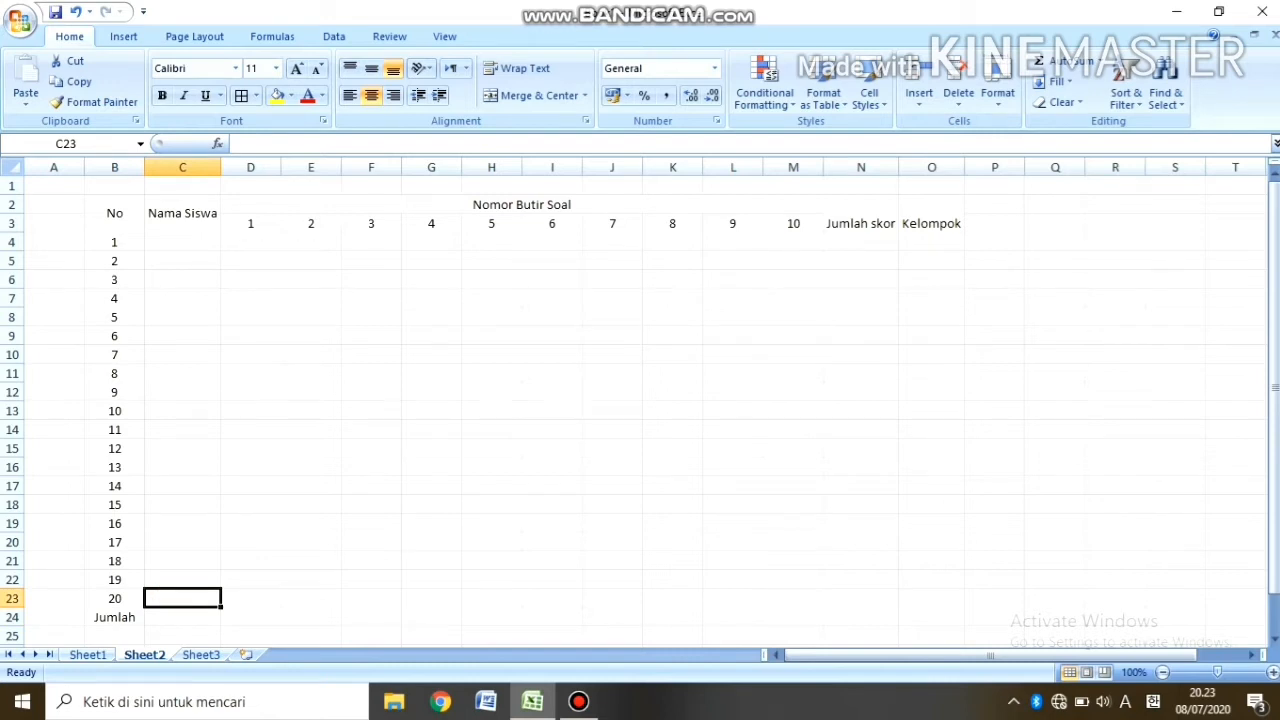
pyautogui.scroll(-2, 640, 400)
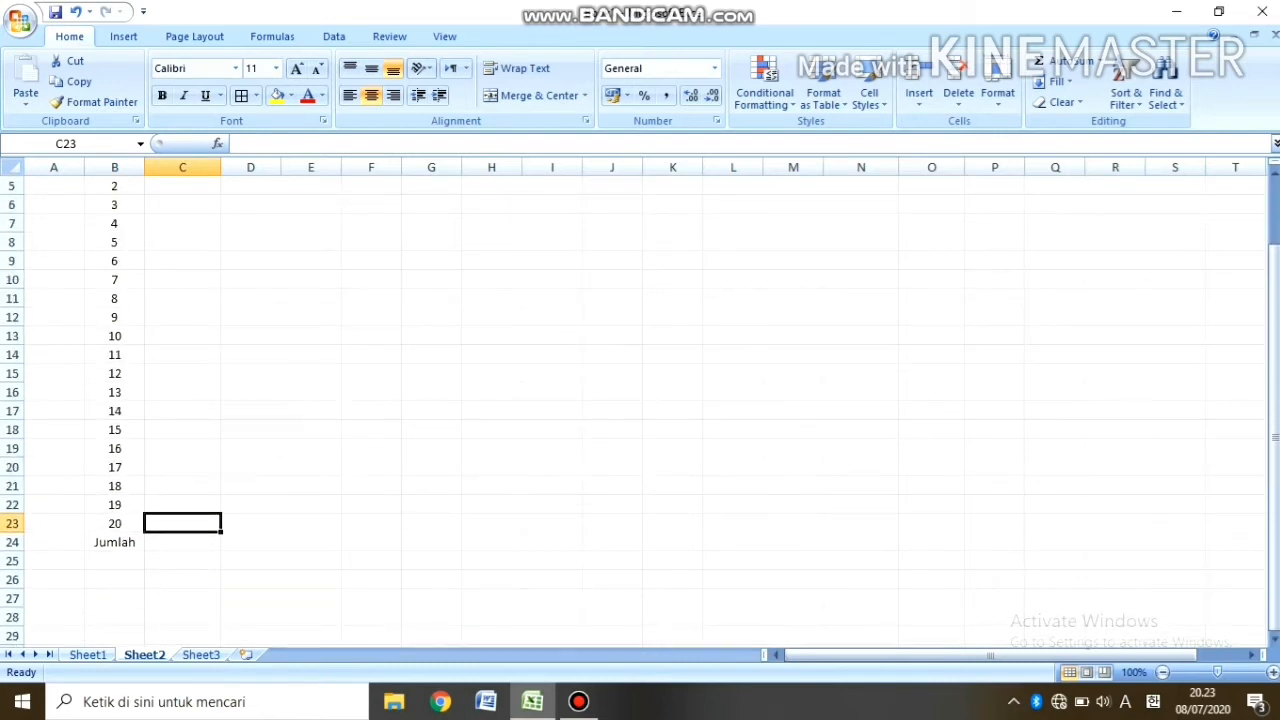
pyautogui.click(115, 562)
pyautogui.write('P')
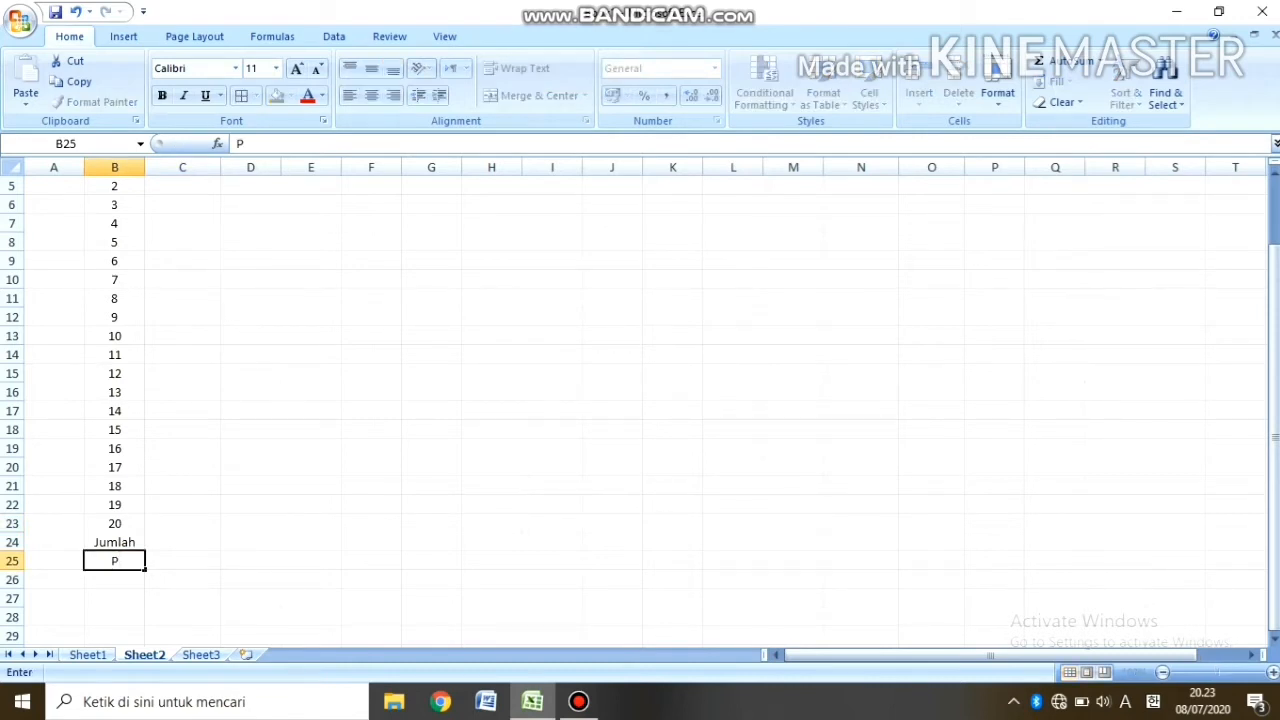
pyautogui.press('Return')
pyautogui.write('Ps')
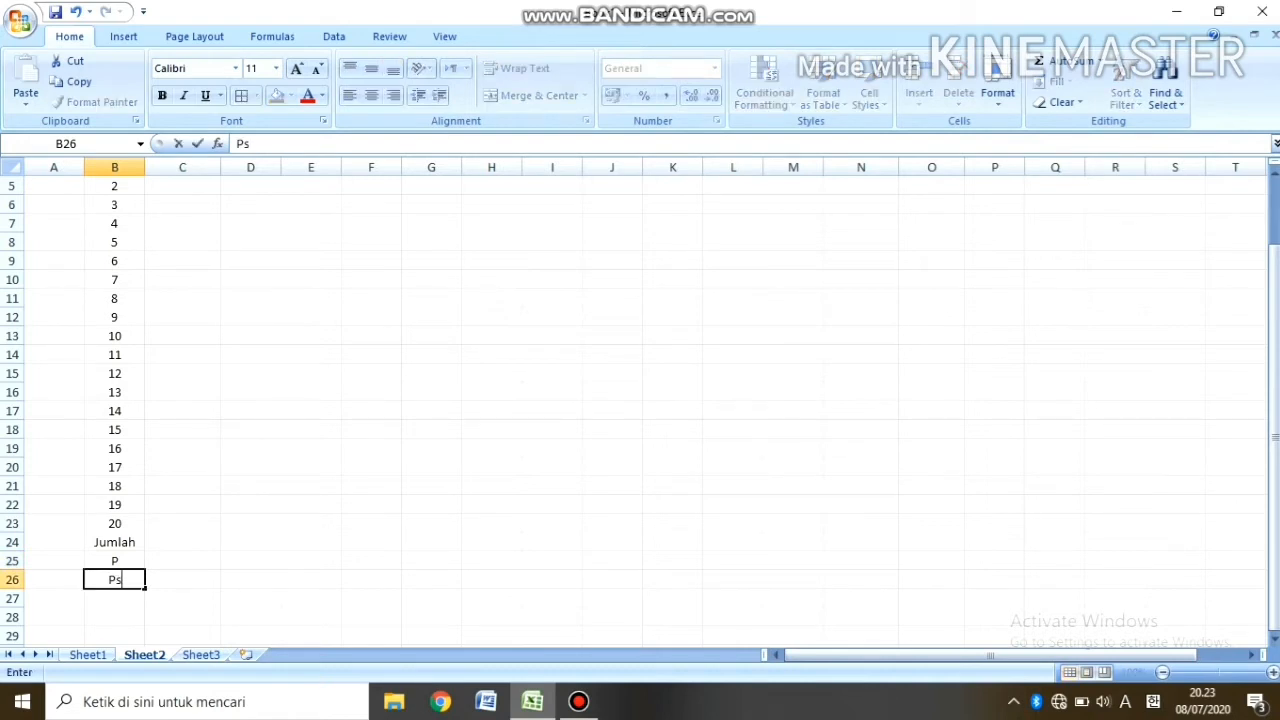
pyautogui.press('Right')
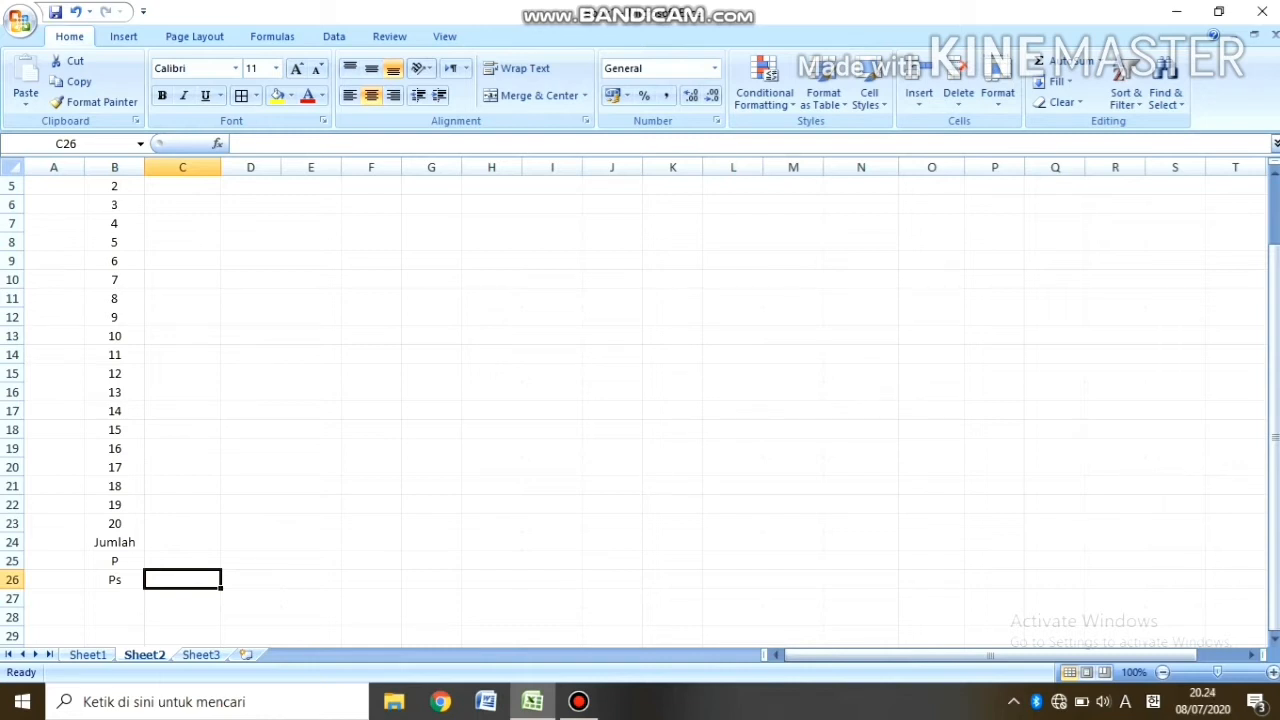
pyautogui.click(115, 561)
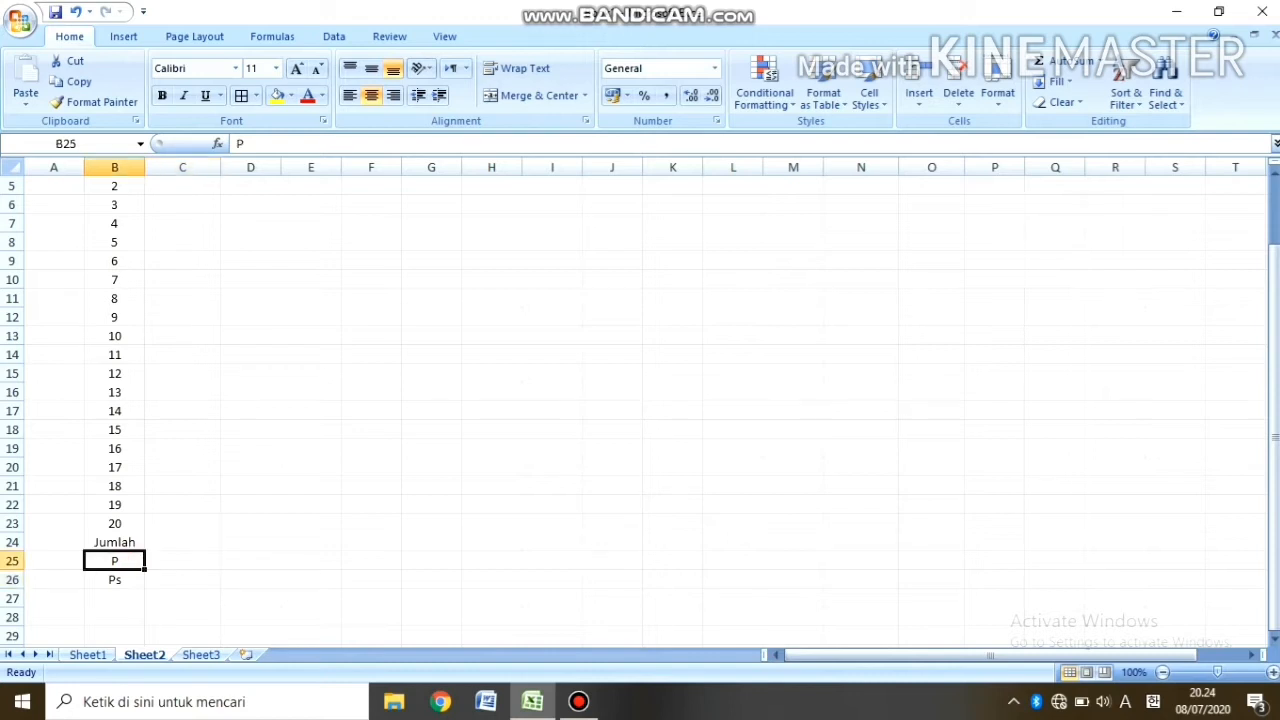
pyautogui.click(130, 583)
# Step: Apply all borders to the whole score table, from B2 to O26
pyautogui.scroll(2, 640, 400)
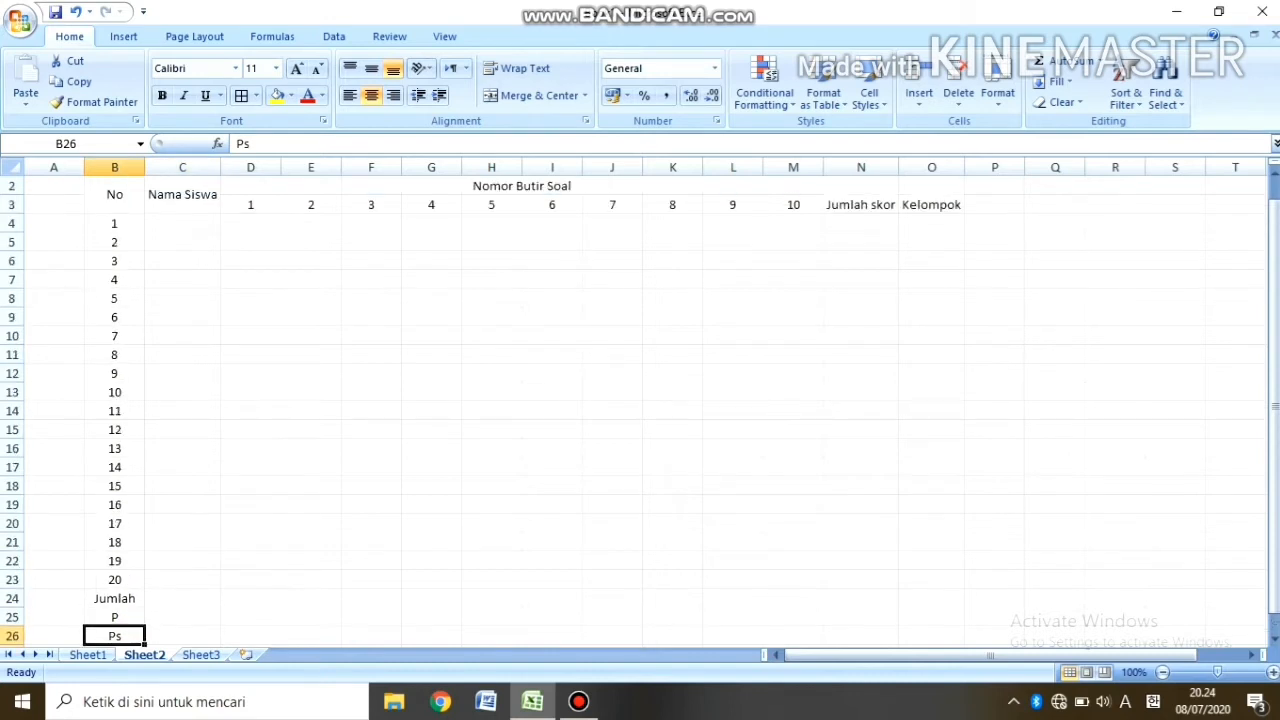
pyautogui.moveTo(118, 220); pyautogui.dragTo(963, 628)
pyautogui.click(240, 96)
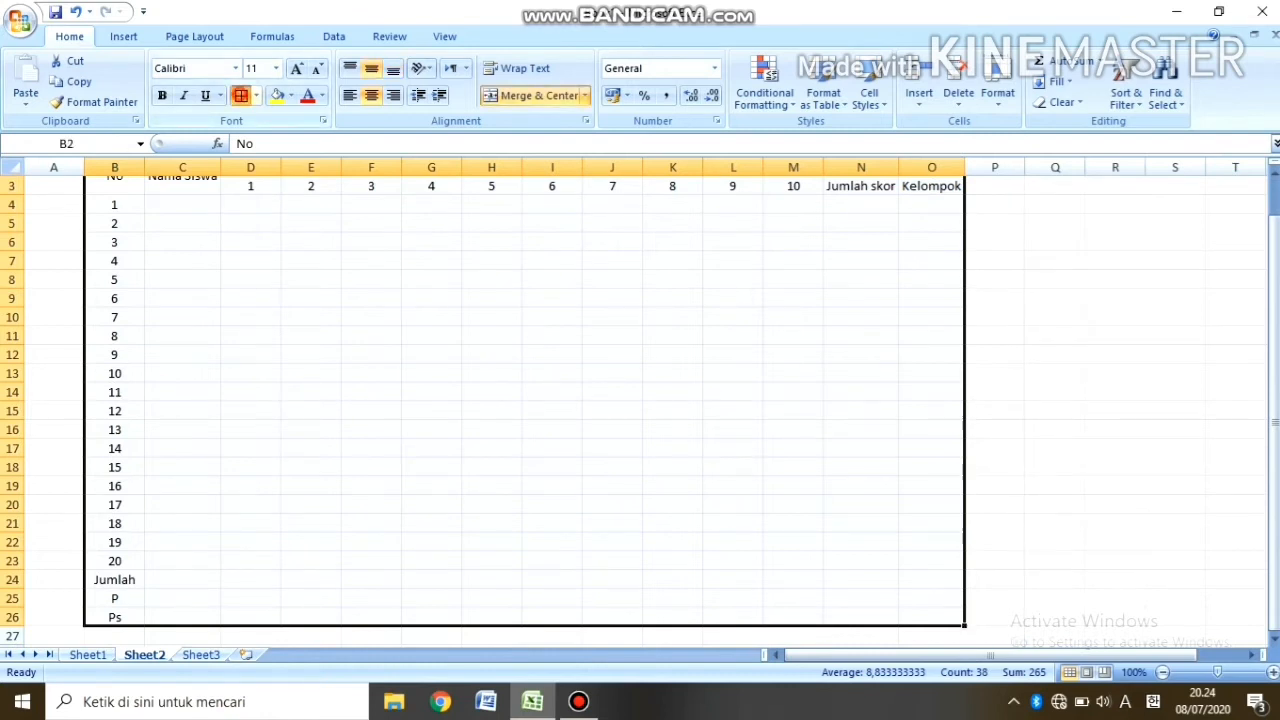
pyautogui.click(323, 258)
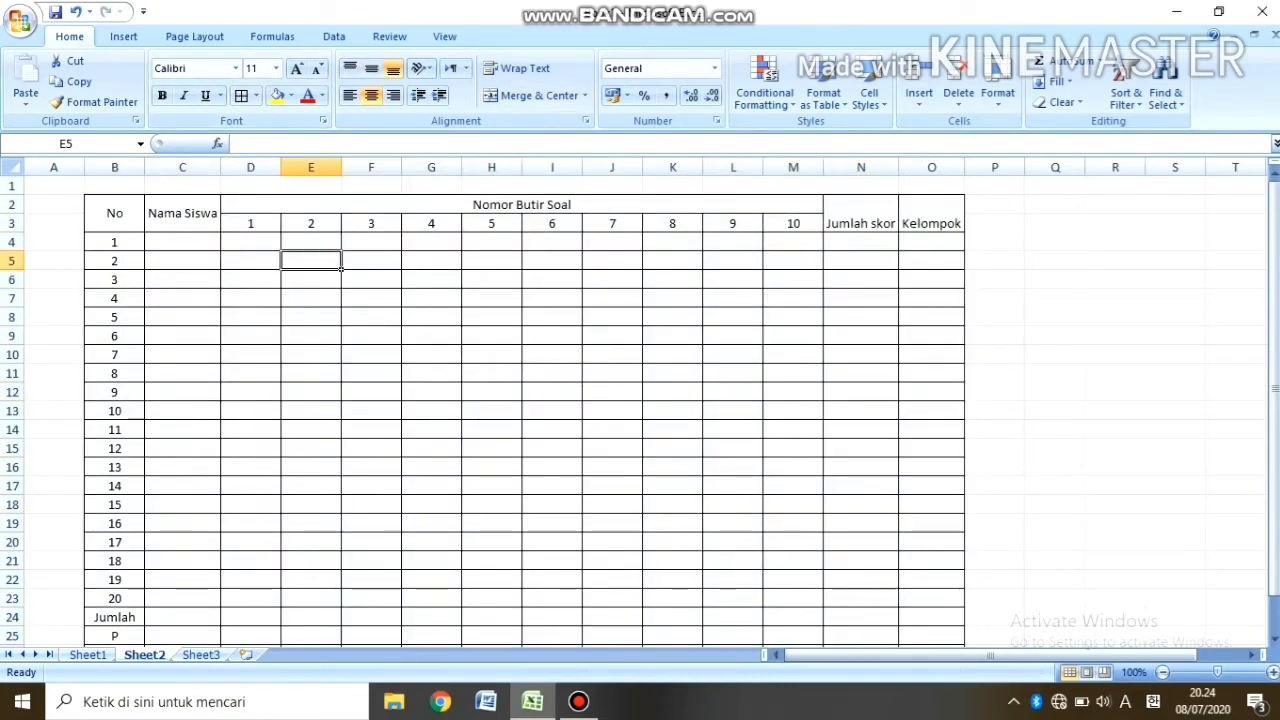
# Step: Enter the first four students' names in the Nama Siswa column, cells C4 to C7
pyautogui.click(191, 244)
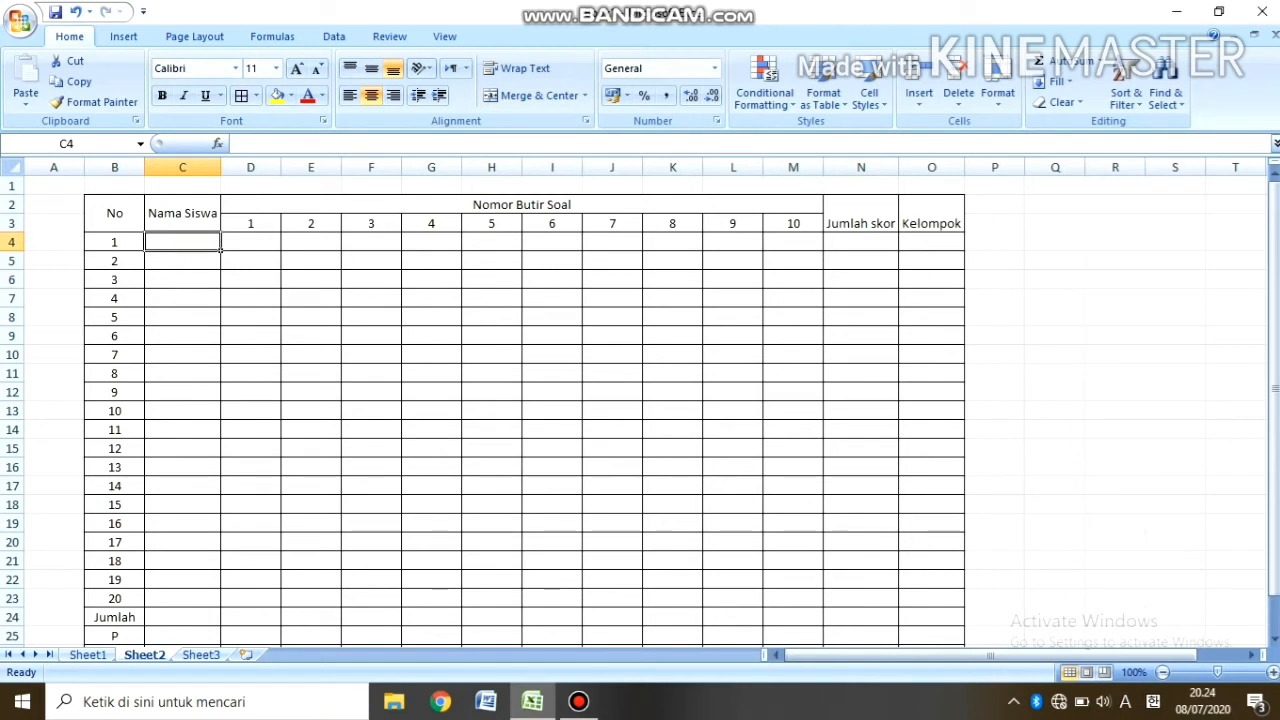
pyautogui.moveTo(191, 244); pyautogui.dragTo(191, 561)
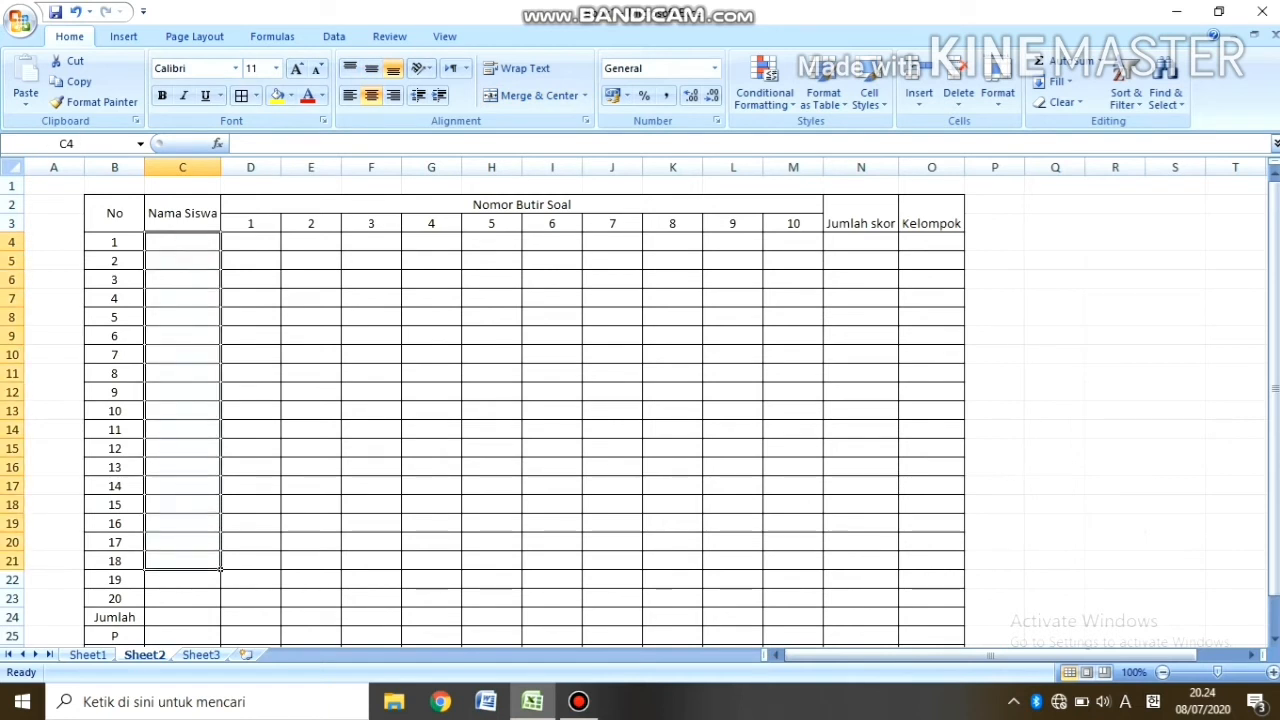
pyautogui.click(204, 602)
pyautogui.click(187, 242)
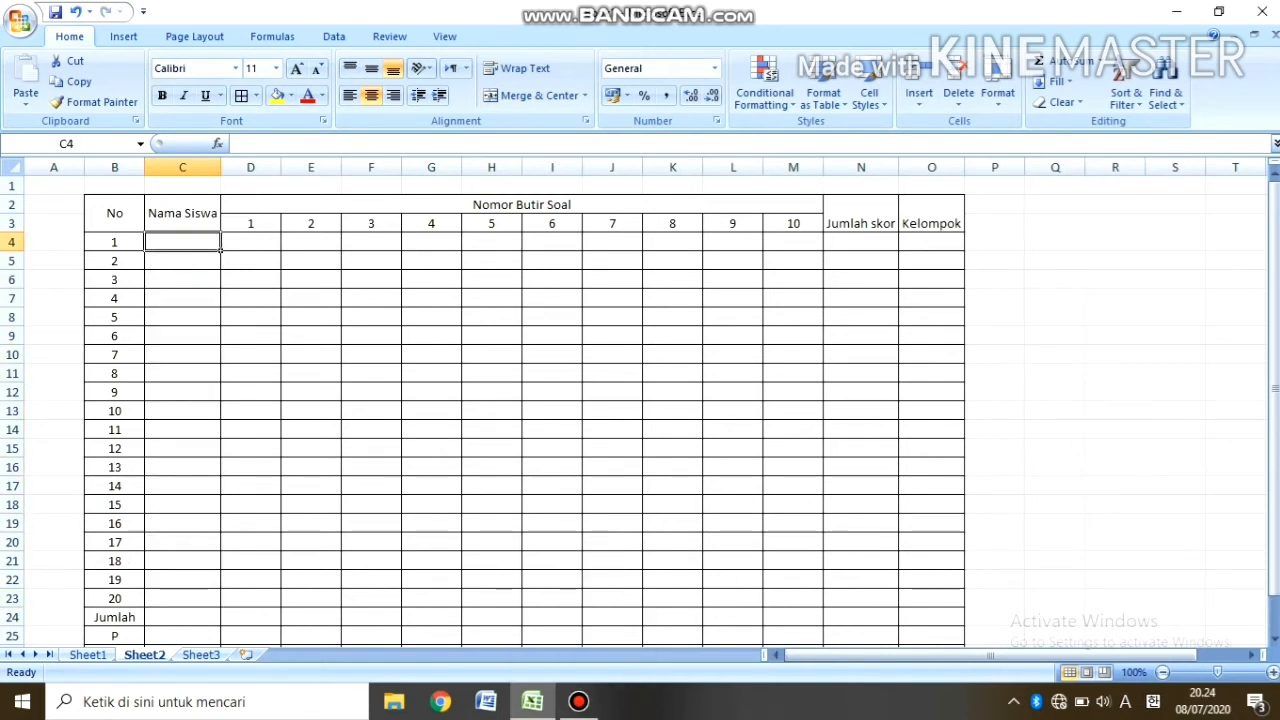
pyautogui.write('Ana')
pyautogui.press('Return')
pyautogui.write('Hanifah')
pyautogui.press('Return')
pyautogui.write('Anita')
pyautogui.press('Return')
pyautogui.write('Lestari')
pyautogui.press('Return')
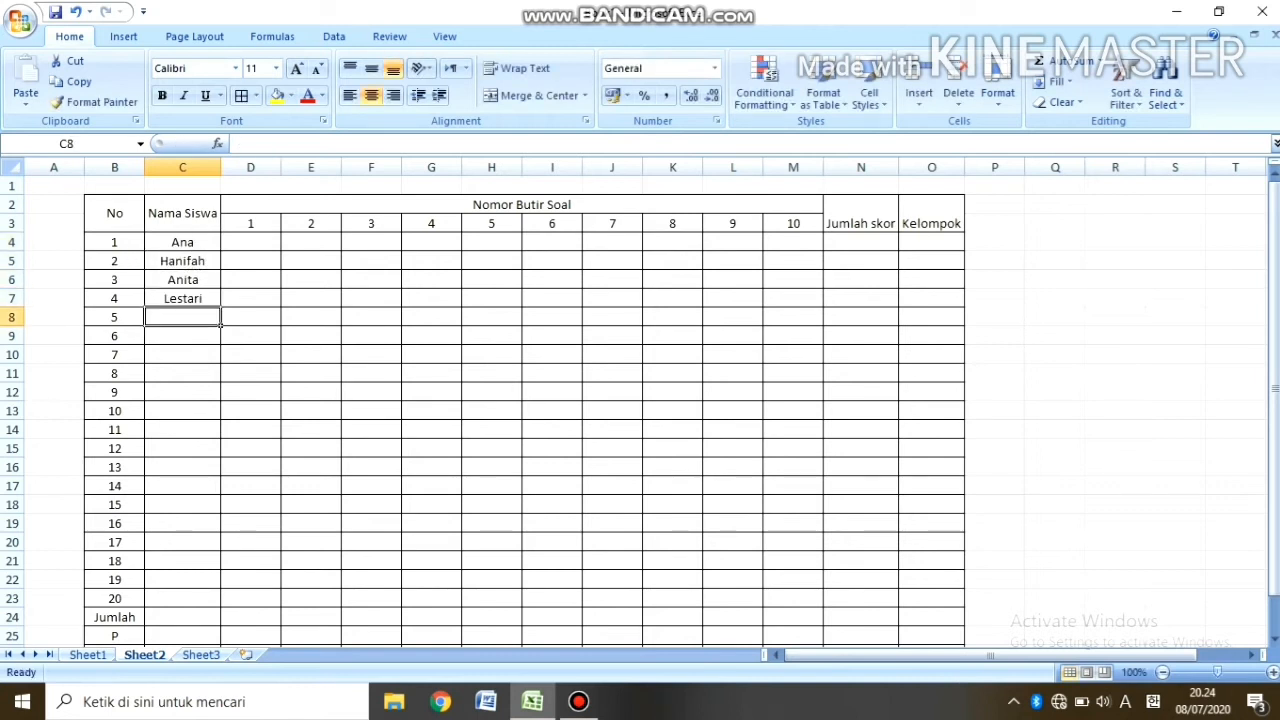
# Step: Enter the names of students 5 to 8 in the Nama Siswa column, cells C8 to C11
pyautogui.write('Dike')
pyautogui.press('Return')
pyautogui.write('Amelia')
pyautogui.press('Return')
pyautogui.write('Ghina Ade')
pyautogui.press('BackSpace')
pyautogui.press('BackSpace')
pyautogui.press('BackSpace')
pyautogui.press('BackSpace')
pyautogui.press('Return')
pyautogui.write('Adeli')
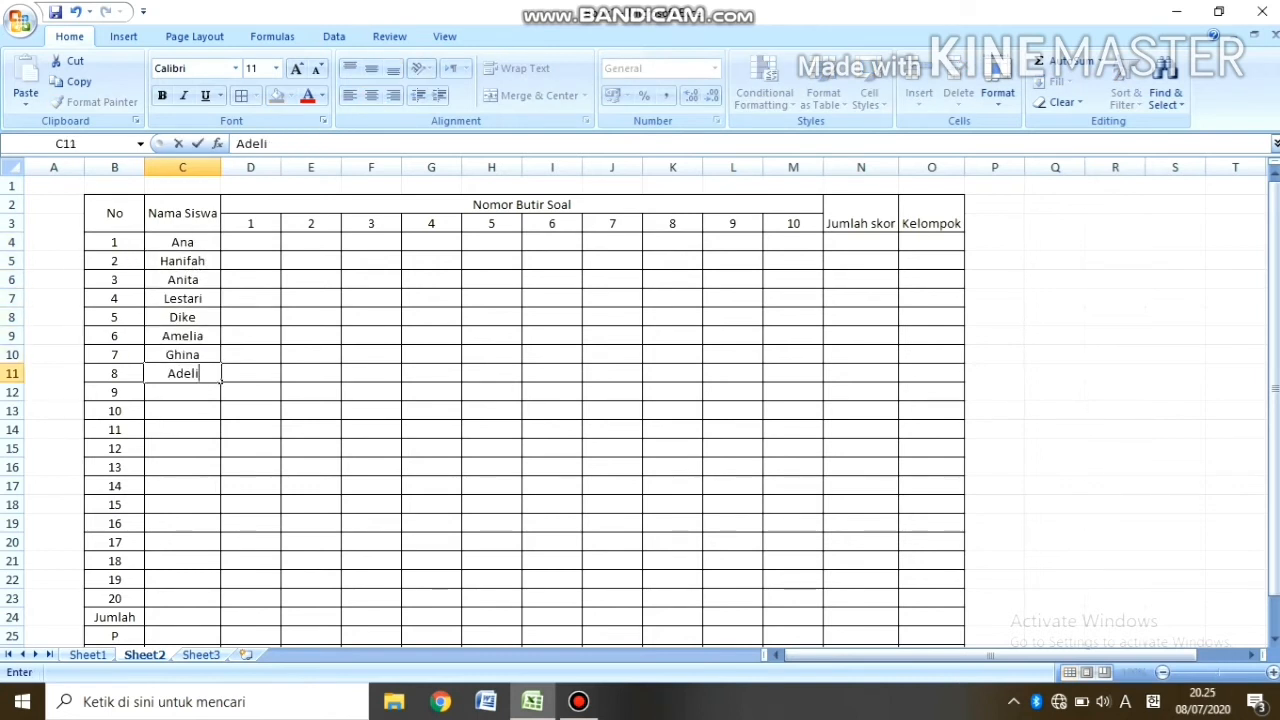
pyautogui.write('a')
pyautogui.press('Return')
# Step: Enter the names of students 9 to 12 in the Nama Siswa column, cells C12 to C15
pyautogui.write('Rizqia')
pyautogui.press('Return')
pyautogui.write('Ira')
pyautogui.press('Return')
pyautogui.write('Khumairah')
pyautogui.press('Return')
pyautogui.write('sal')
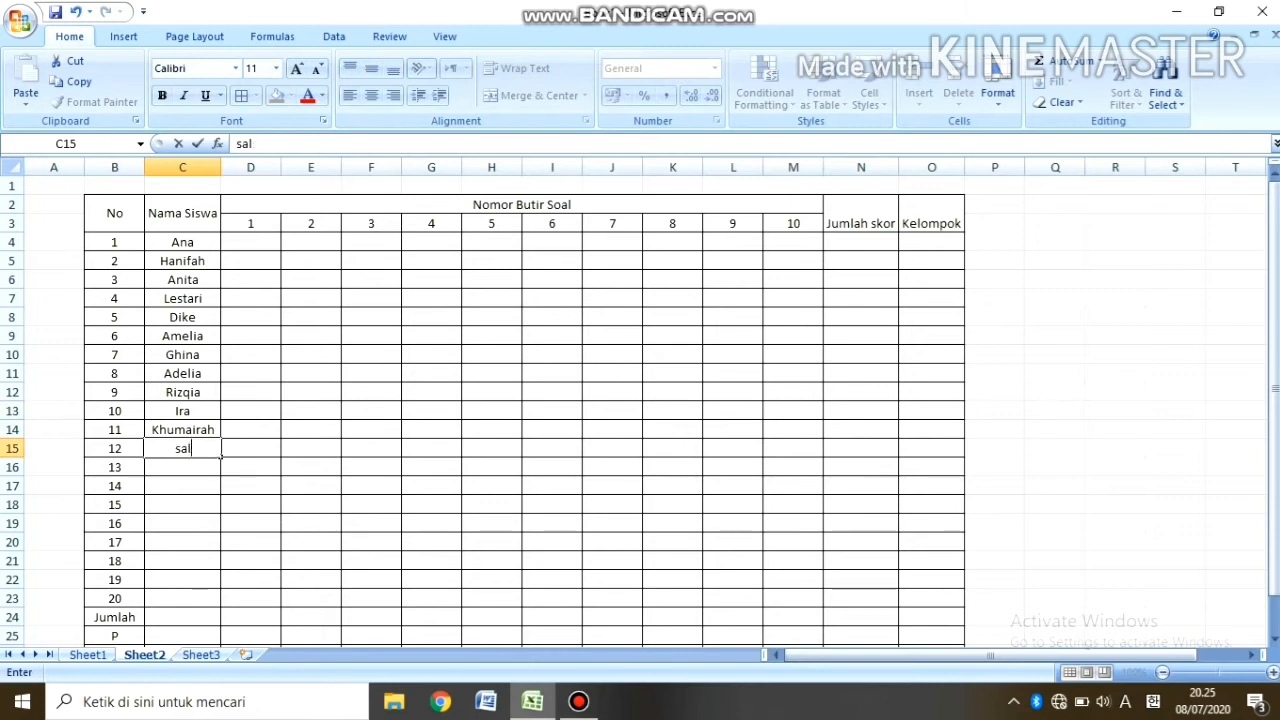
pyautogui.write('sa')
pyautogui.press('Return')
# Step: Enter the names of students 13 to 16 in the Nama Siswa column, cells C16 to C19
pyautogui.write('Bila')
pyautogui.press('Return')
pyautogui.write('Fara')
pyautogui.press('Return')
pyautogui.write('Diba')
pyautogui.press('Return')
pyautogui.write('Puji')
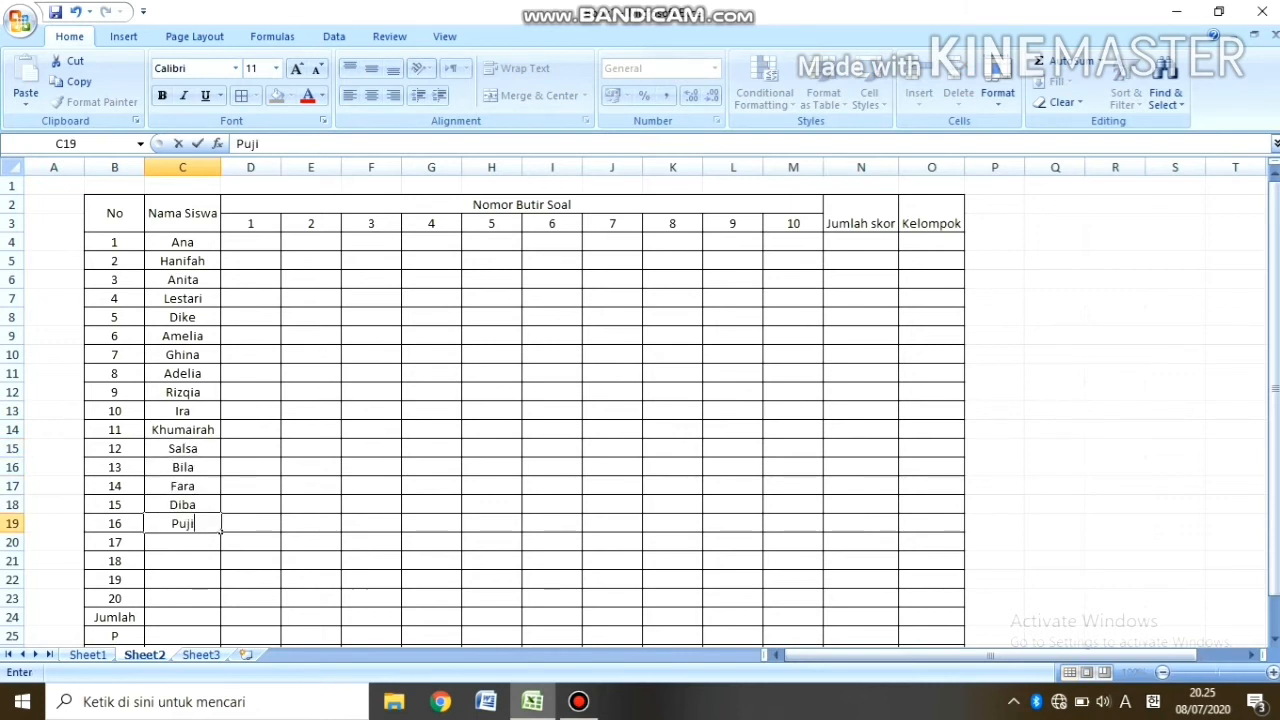
pyautogui.press('Return')
# Step: Enter the names of students 17 to 20 in the Nama Siswa column, cells C20 to C23
pyautogui.write('Muhammad')
pyautogui.press('Return')
pyautogui.write('Izzulh')
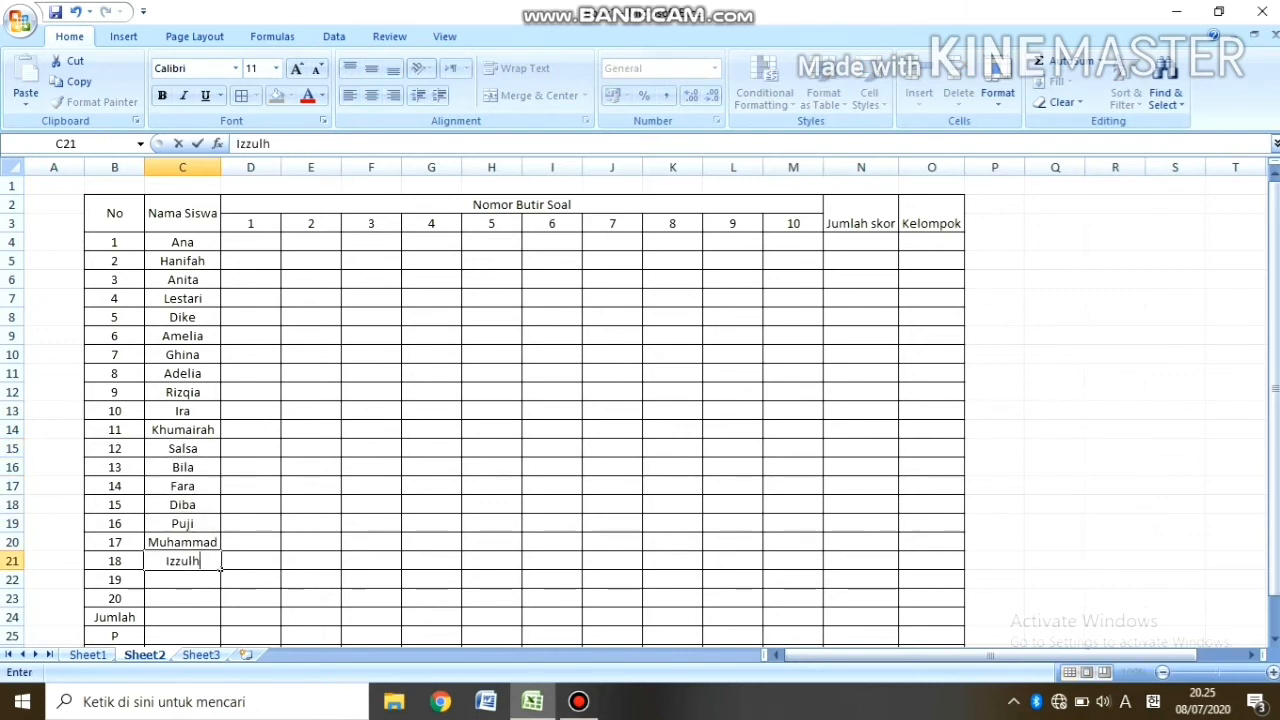
pyautogui.write('aq')
pyautogui.press('Return')
pyautogui.write('Husein')
pyautogui.press('Return')
pyautogui.write('Jule')
pyautogui.scroll(-2, 500, 400)
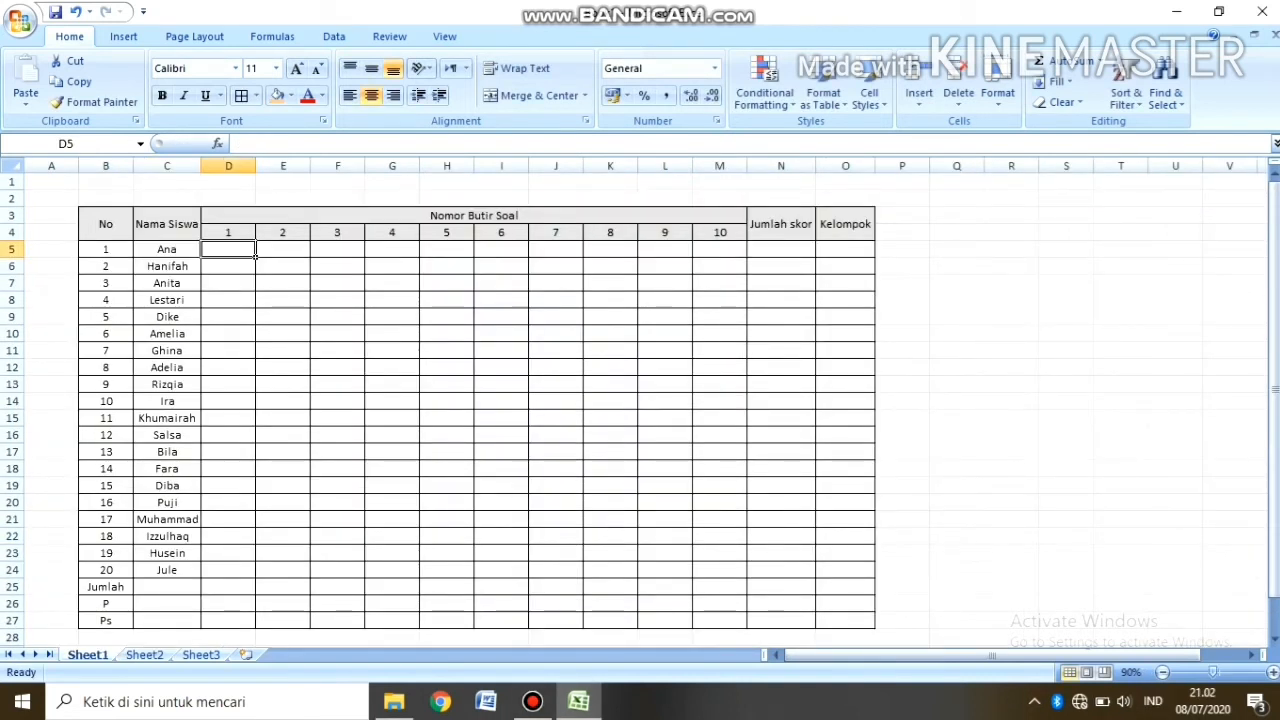
# Step: Review the list of student names from first to last and the first student's score cell under question 1
pyautogui.moveTo(167, 249); pyautogui.dragTo(167, 468)
pyautogui.click(167, 570)
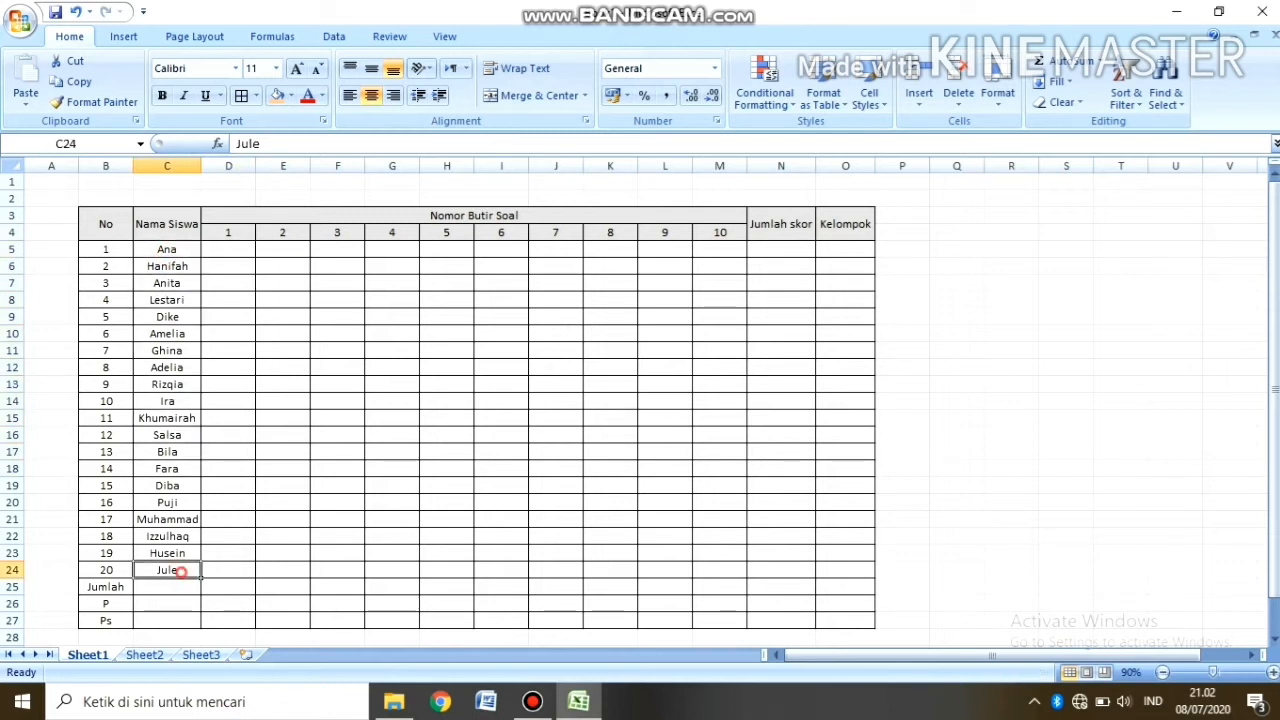
pyautogui.doubleClick(167, 570)
pyautogui.doubleClick(167, 570)
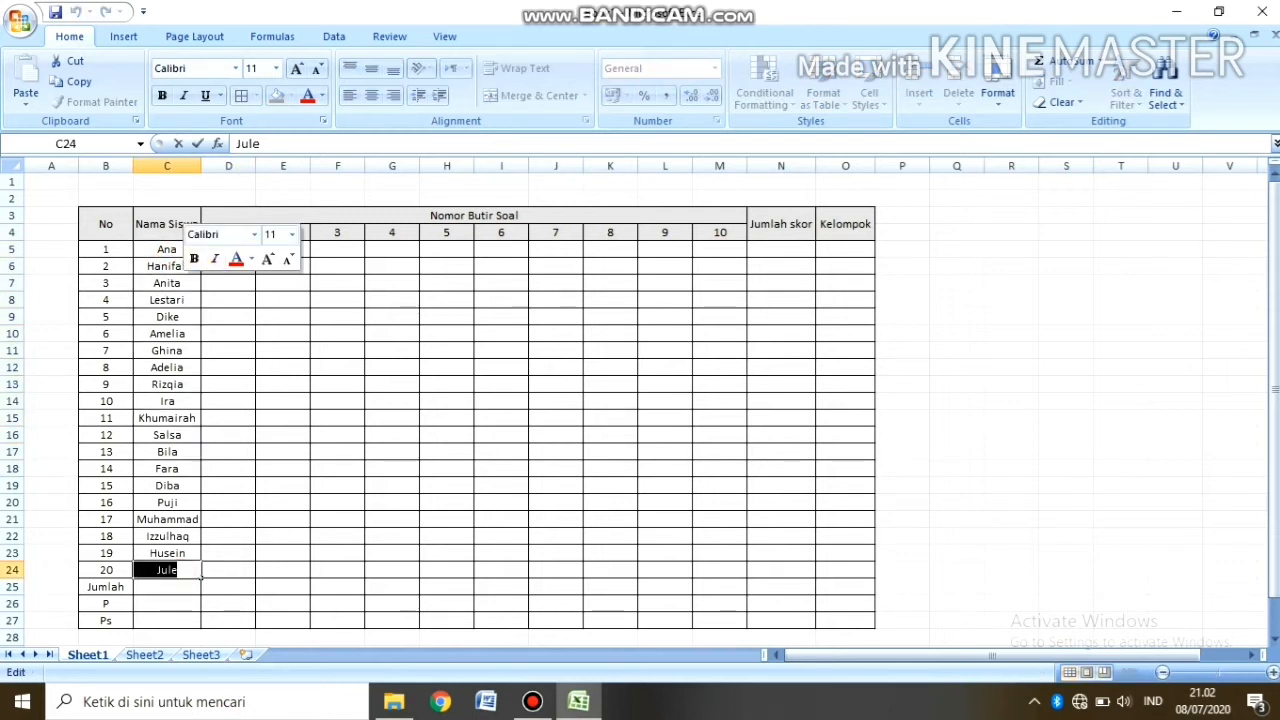
pyautogui.click(240, 300)
pyautogui.click(240, 251)
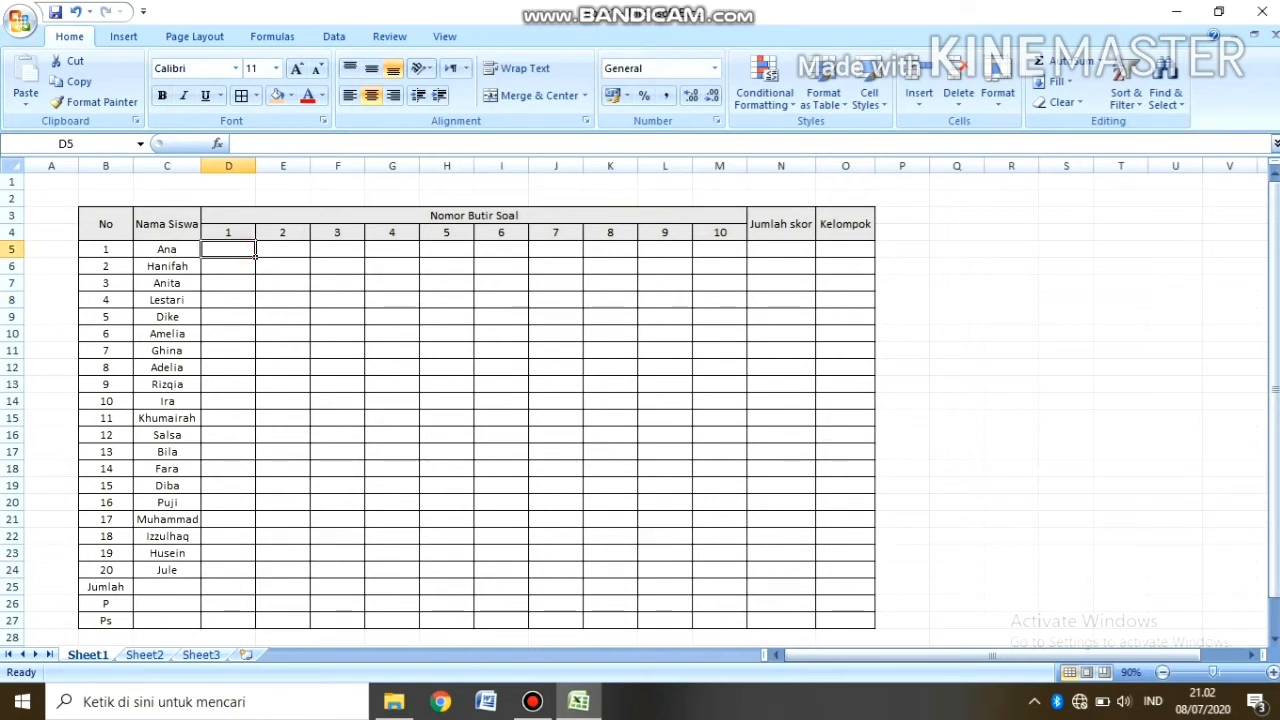
pyautogui.click(167, 249)
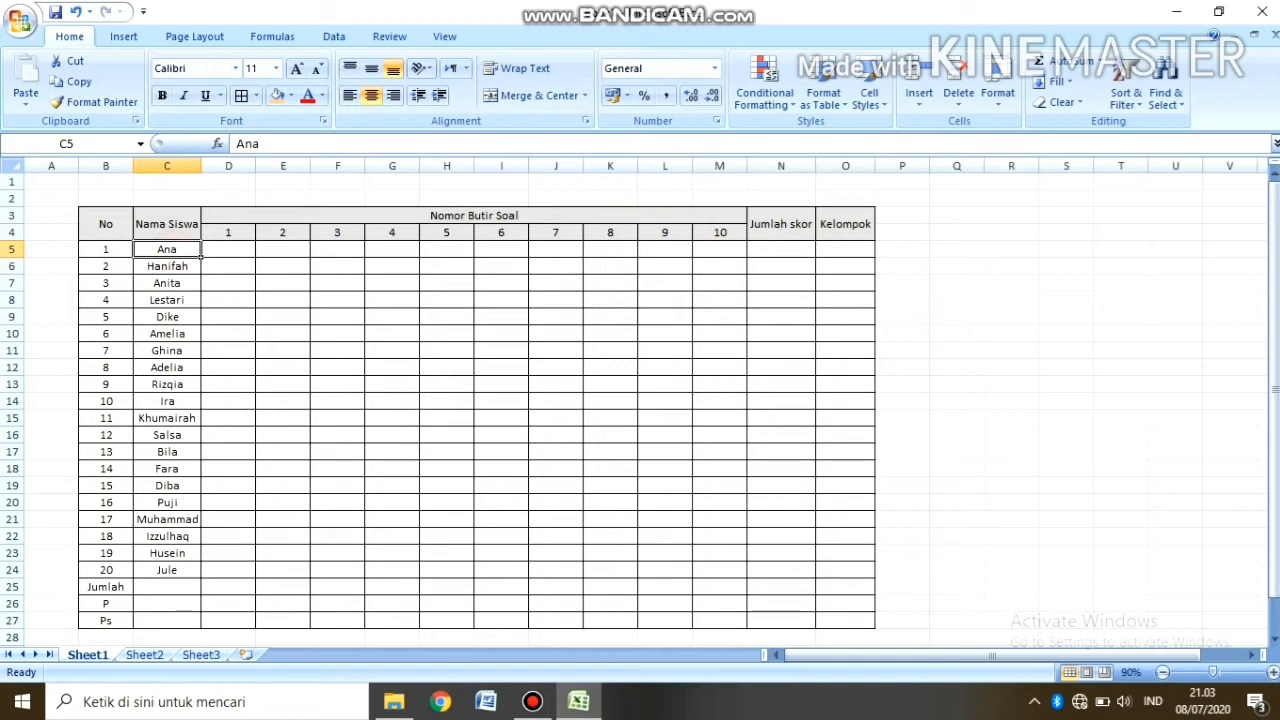
pyautogui.click(234, 233)
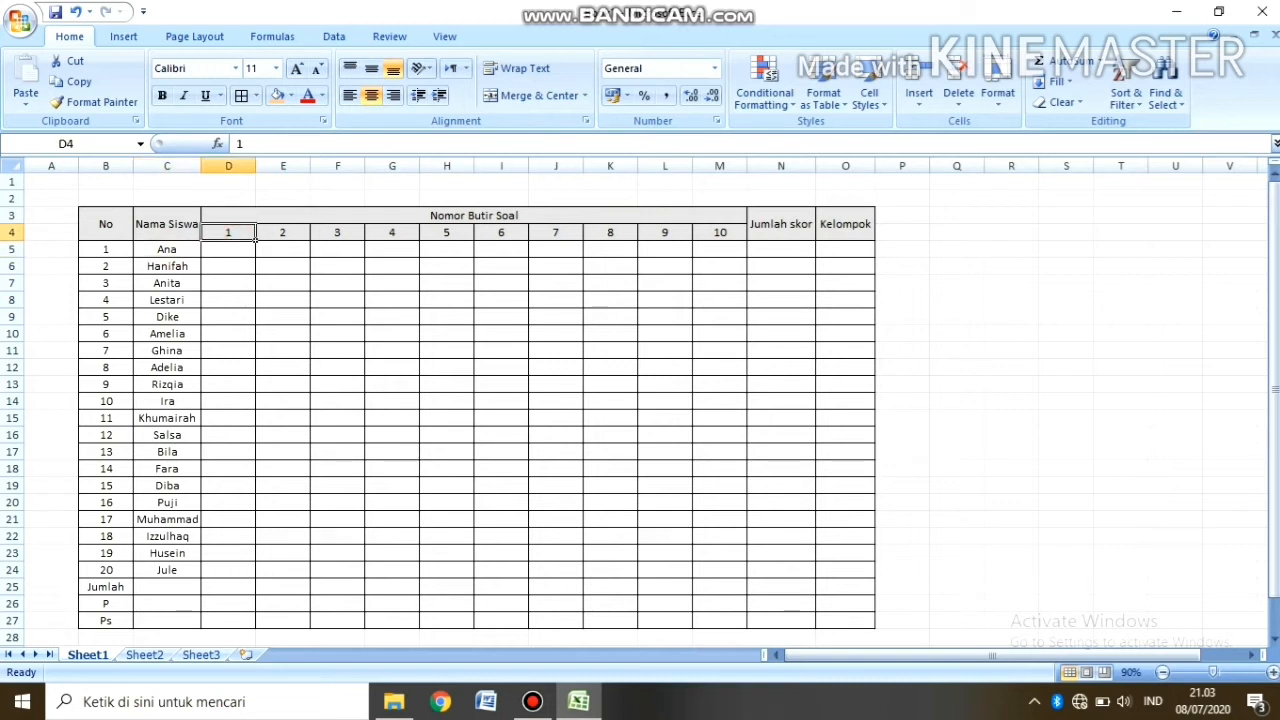
pyautogui.click(240, 249)
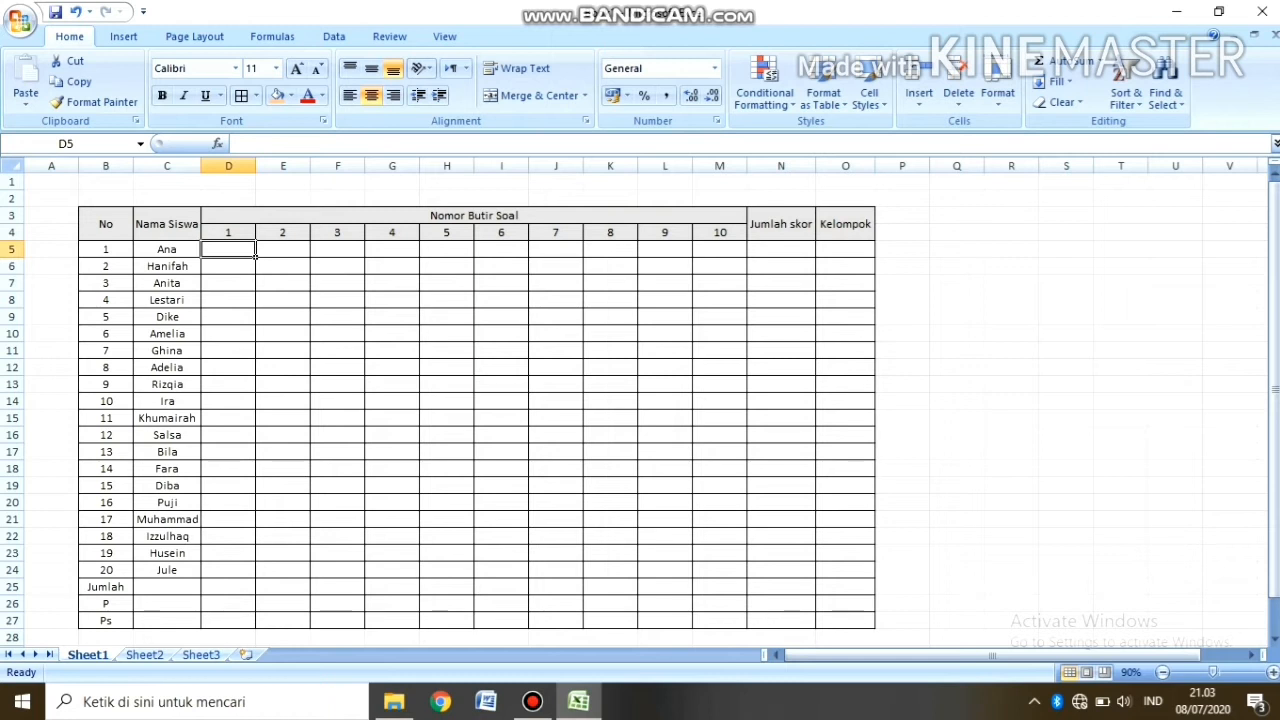
# Step: Enter the first student's scores: 1 for question 1 in D5 and 0 for question 2 in E5
pyautogui.click(156, 247)
pyautogui.click(238, 252)
pyautogui.write('1')
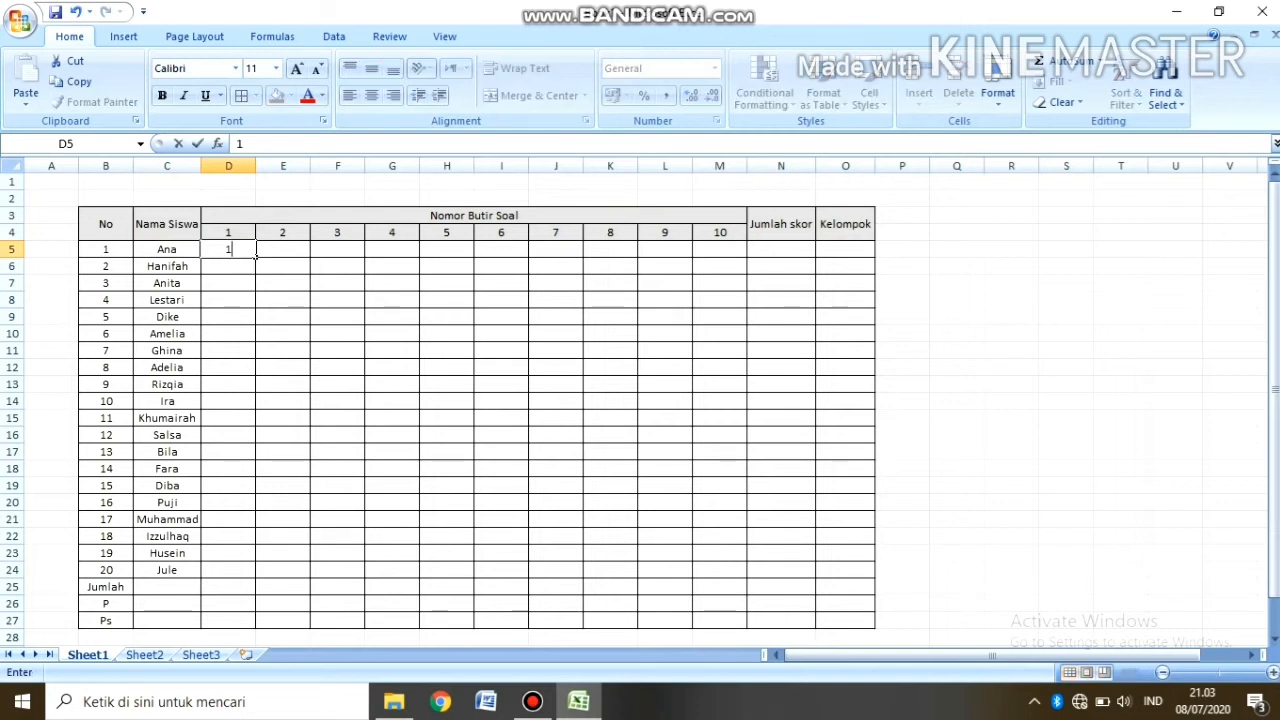
pyautogui.press('Tab')
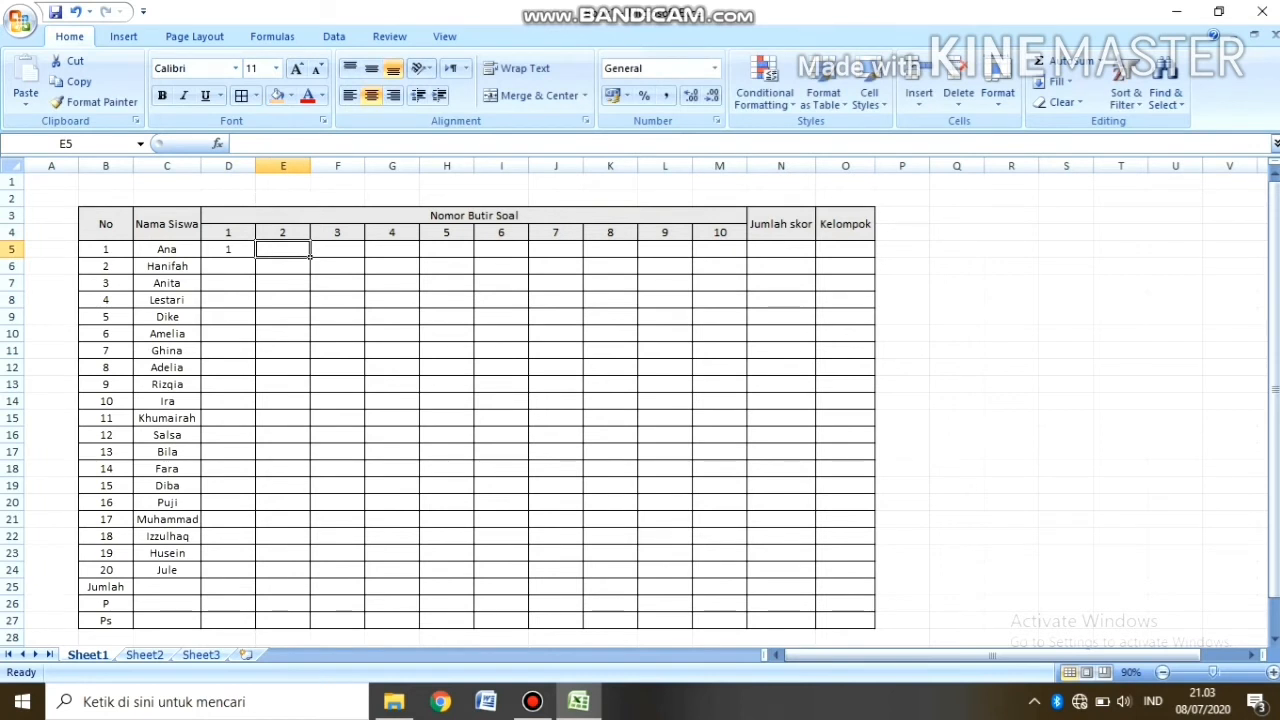
pyautogui.write('0')
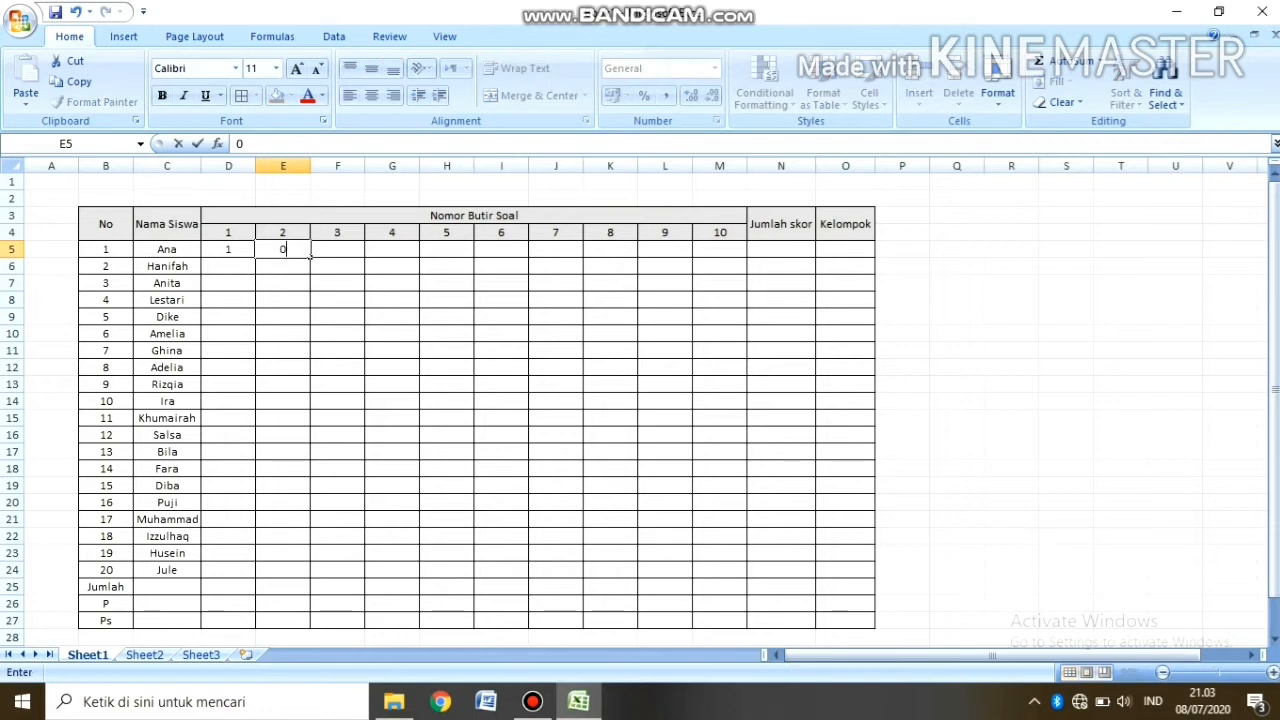
pyautogui.click(412, 268)
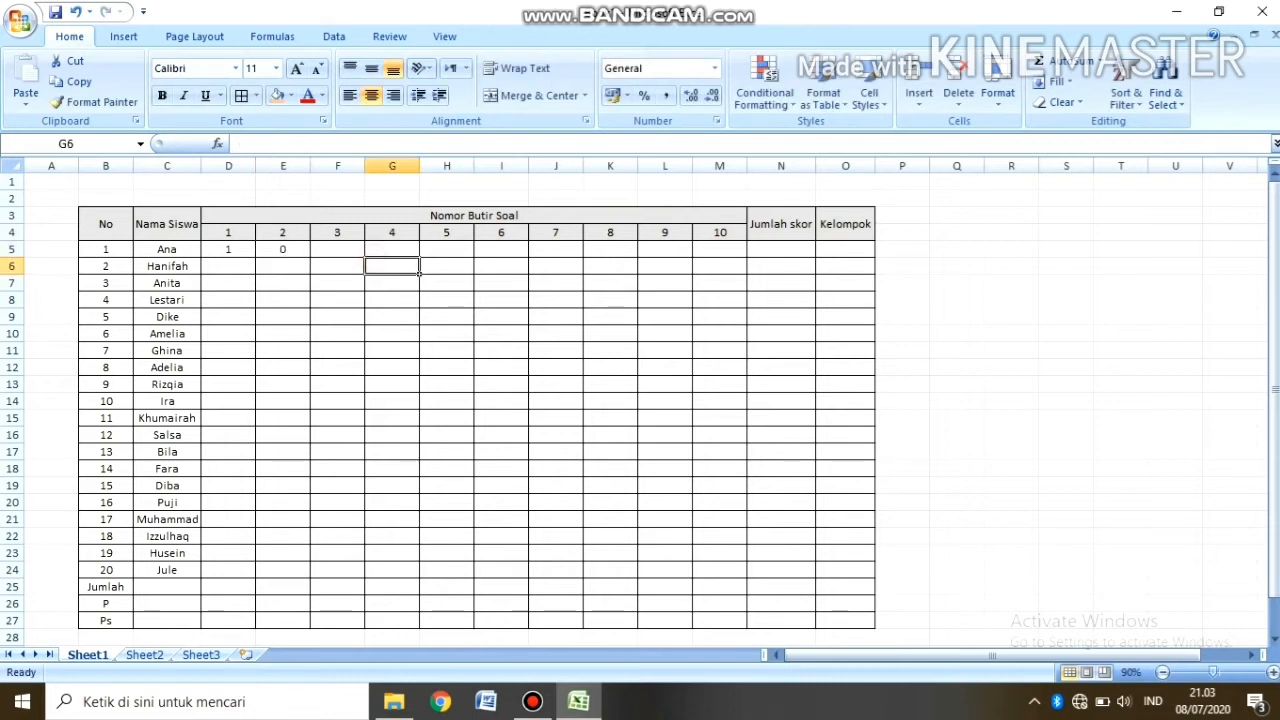
# Step: Examine the score cells for questions 1 to 10 in the first student's row and down to the last student
pyautogui.click(447, 299)
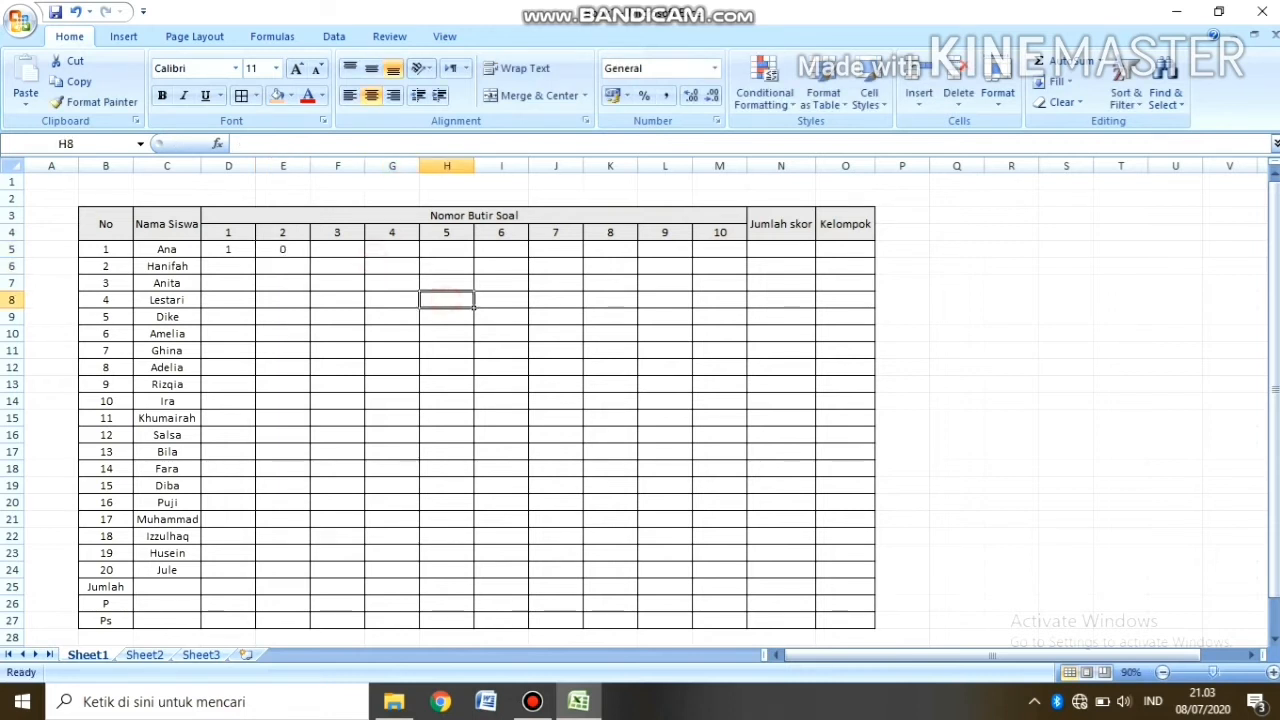
pyautogui.click(279, 264)
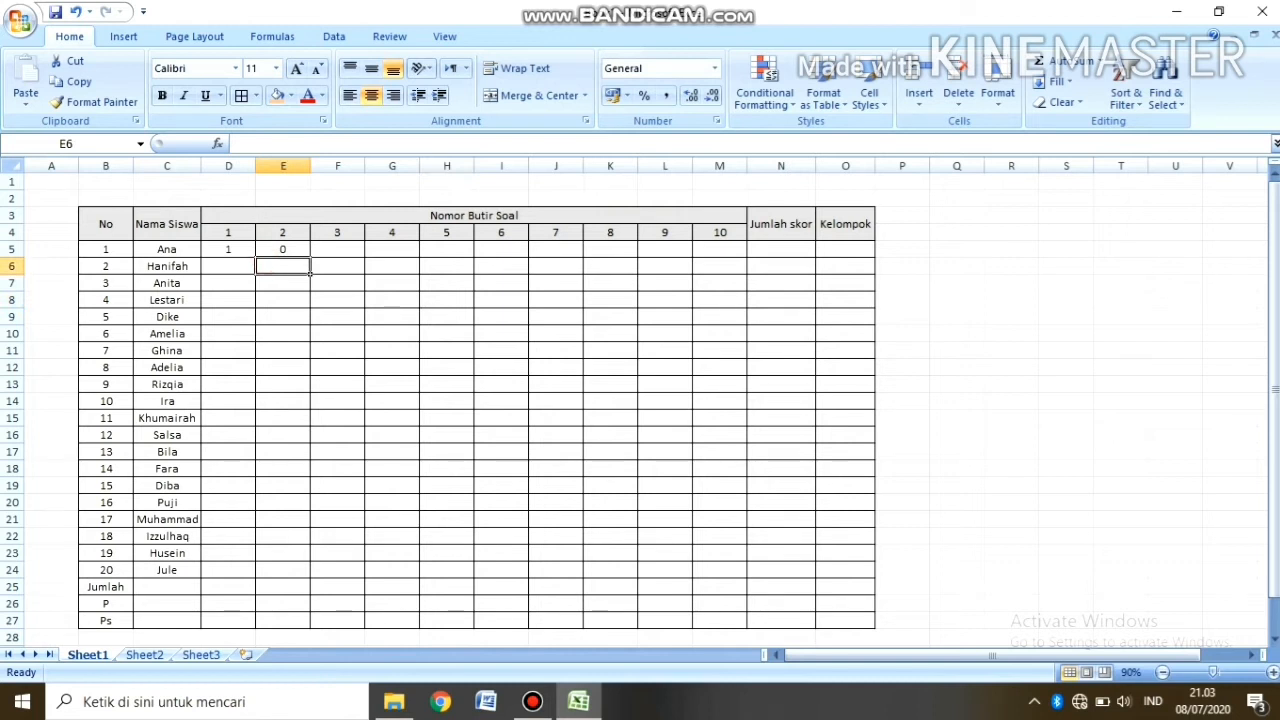
pyautogui.click(236, 253)
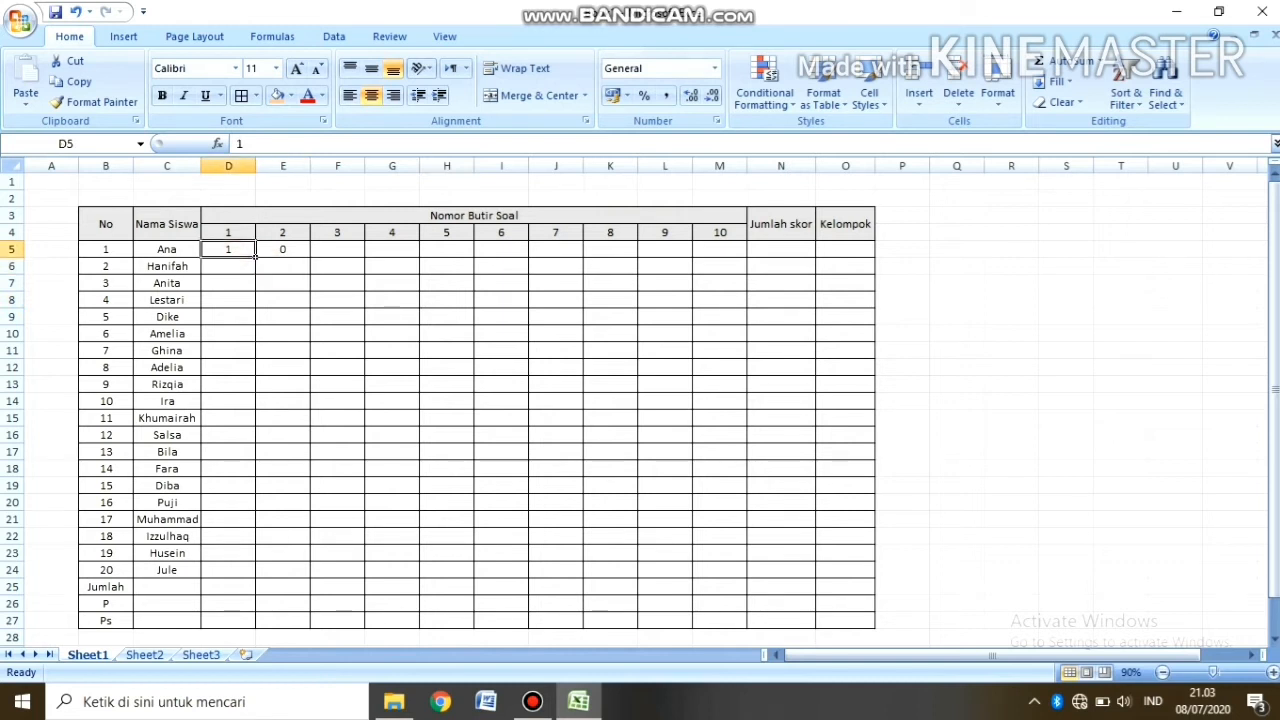
pyautogui.click(731, 249)
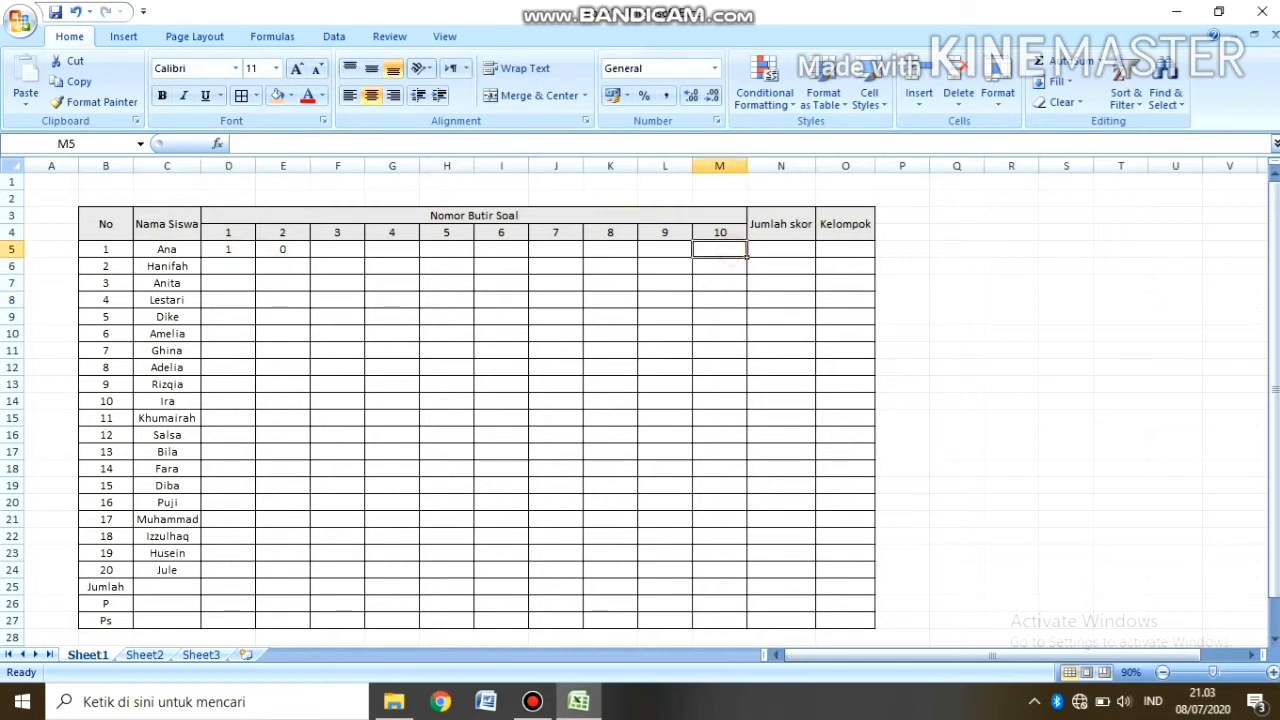
pyautogui.click(356, 265)
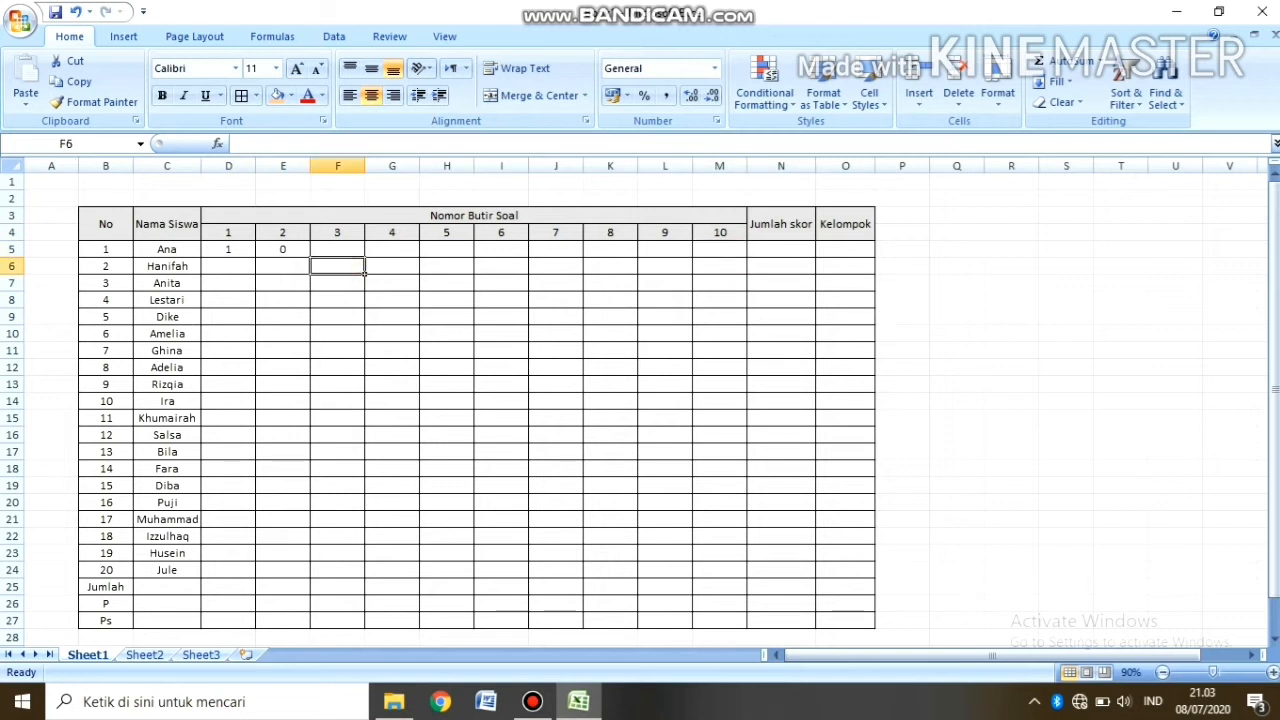
pyautogui.click(351, 249)
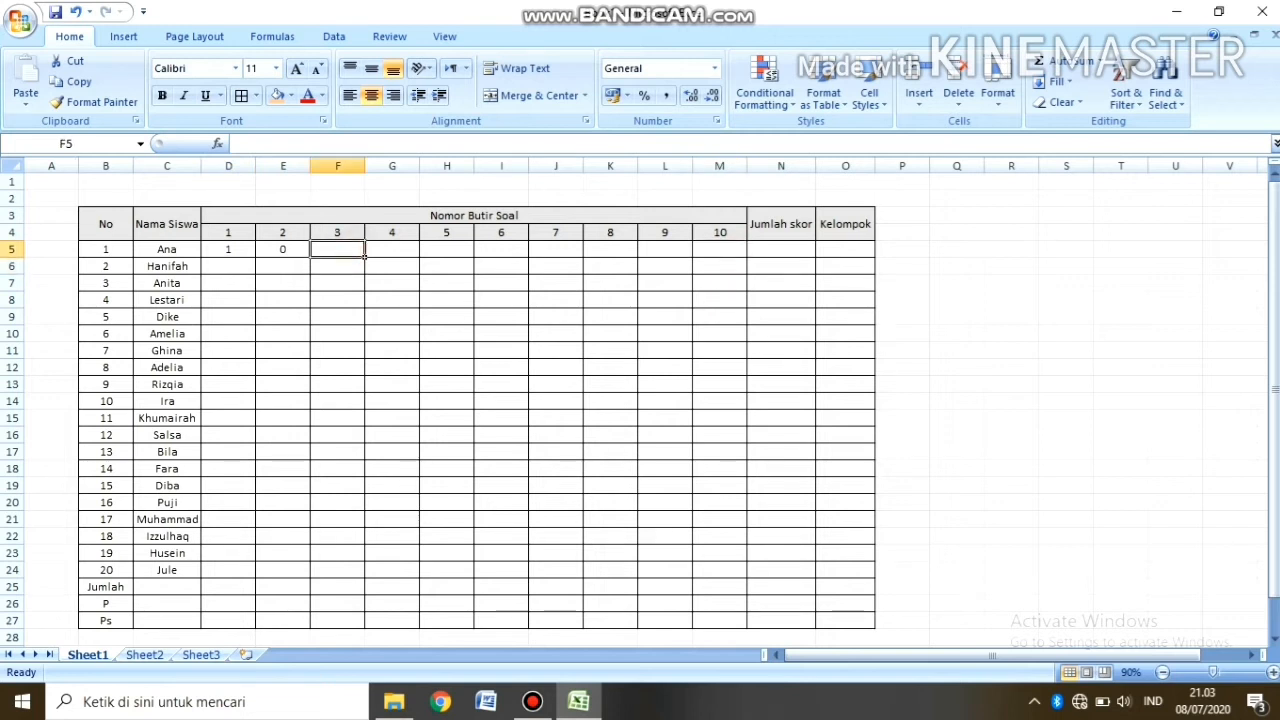
pyautogui.click(227, 570)
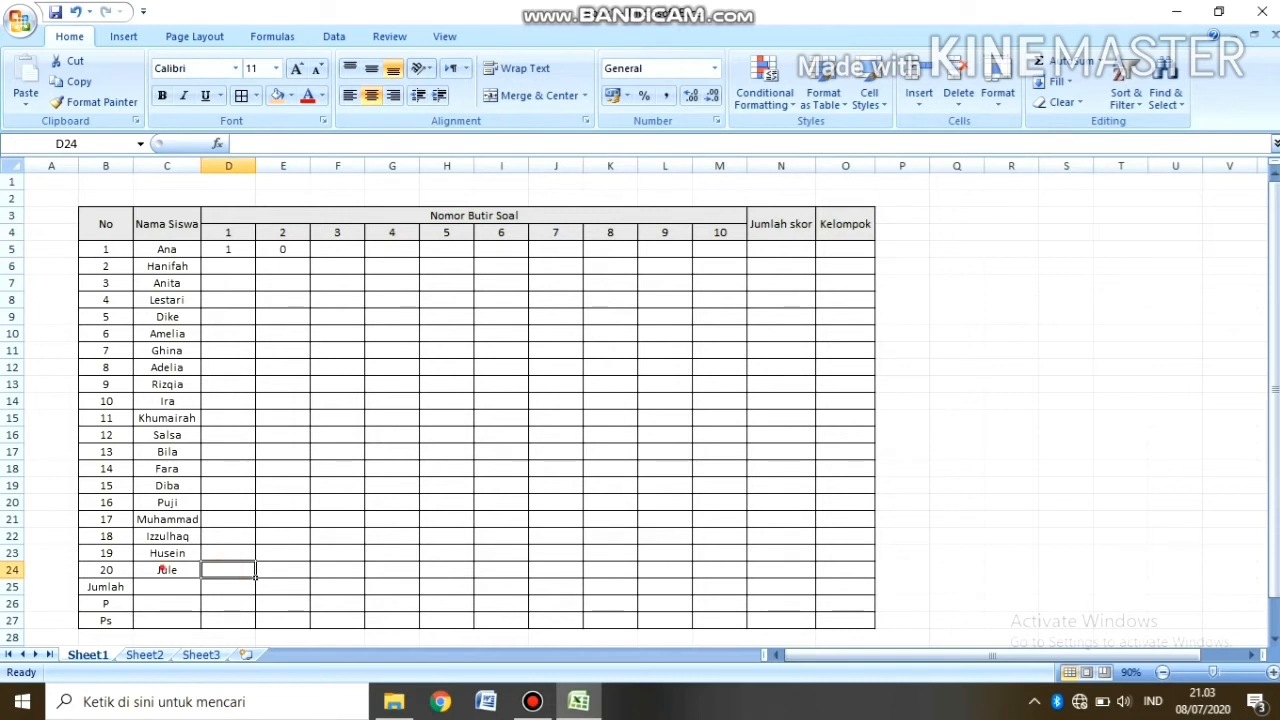
pyautogui.click(164, 569)
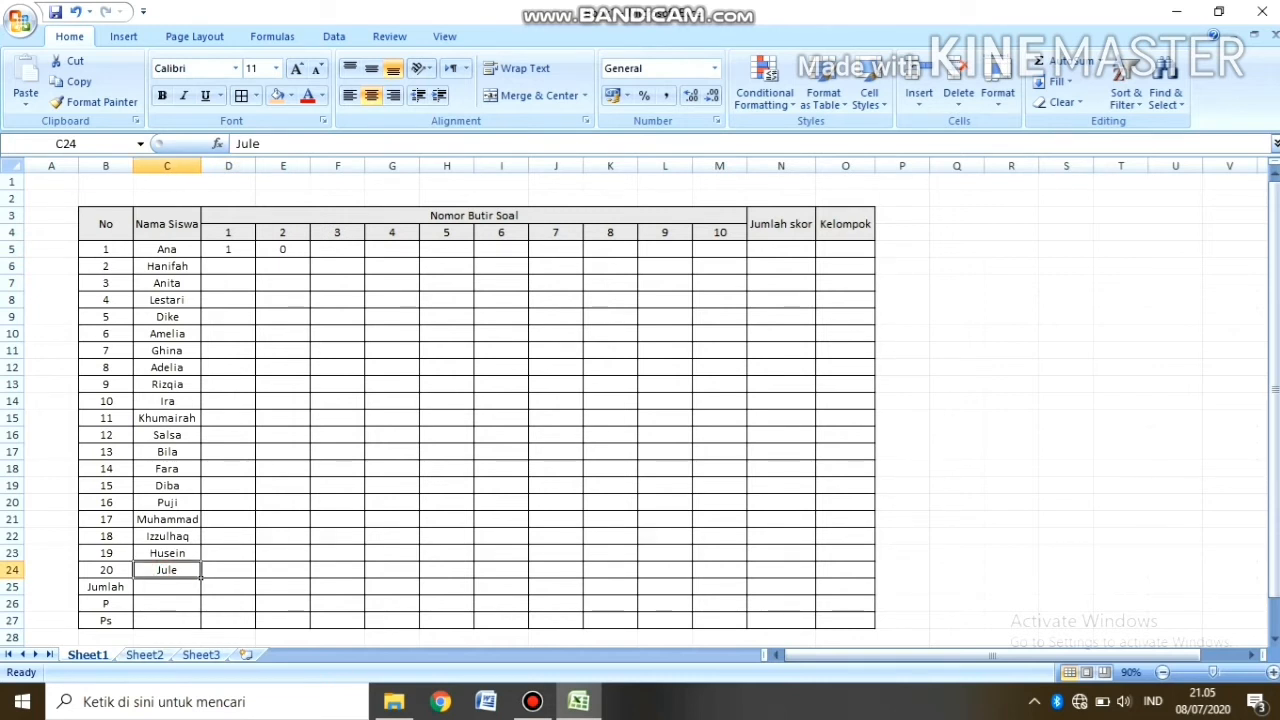
# Step: Go to Sheet2 with the filled-in ANALISIS BUTIR SOAL table and widen the Nama Siswa column slightly
pyautogui.click(145, 655)
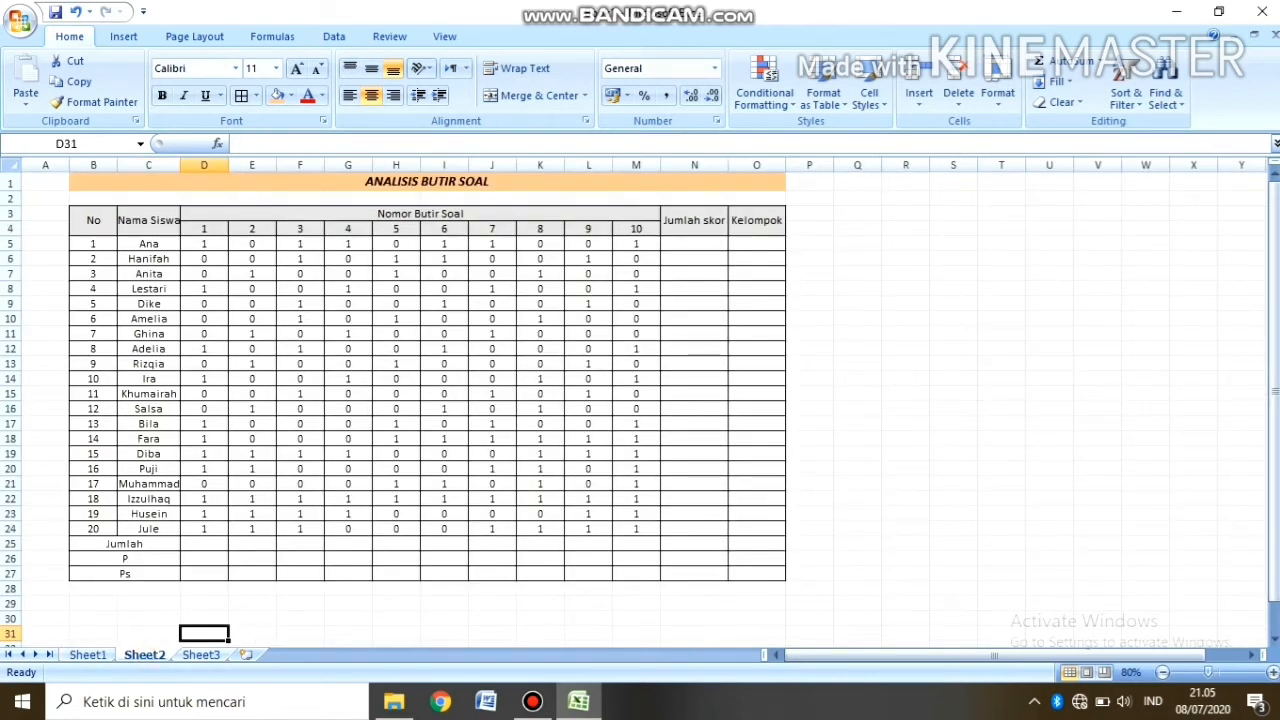
pyautogui.moveTo(180, 165); pyautogui.dragTo(187, 165)
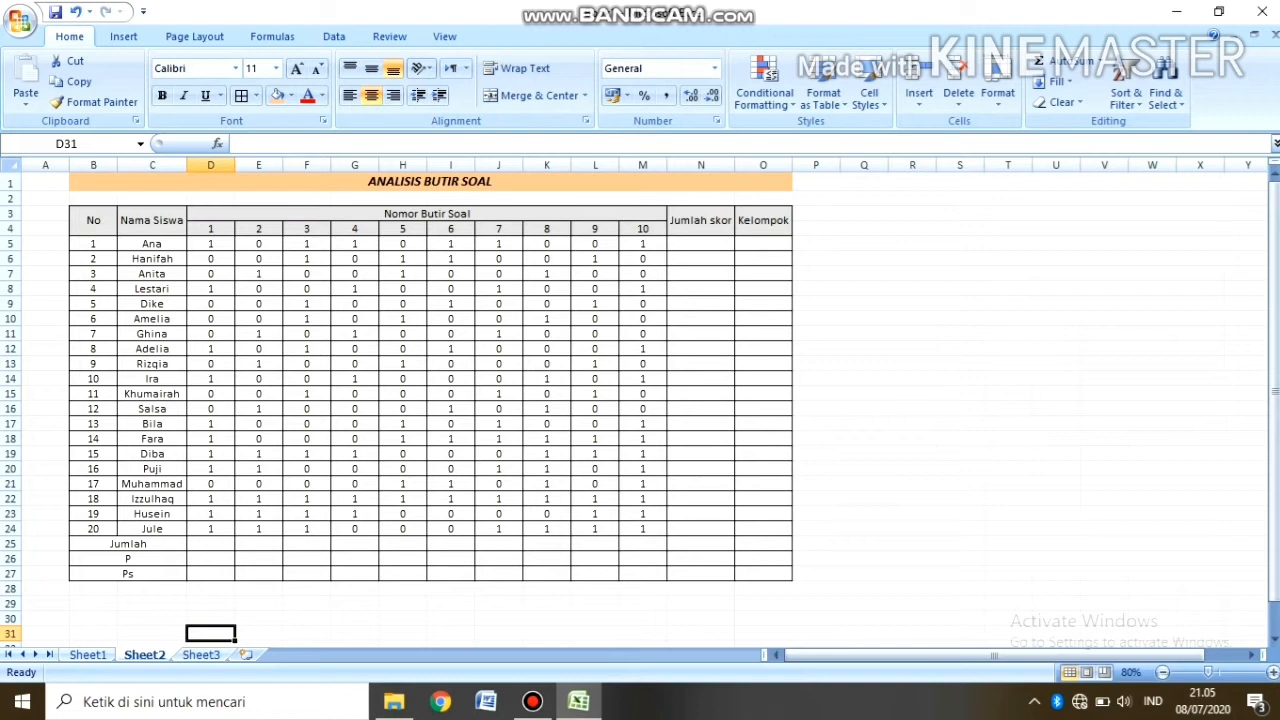
# Step: Examine the Jumlah skor column, the Jumlah row, question 1's scores in D5 to D24 and the first student's score row
pyautogui.click(693, 245)
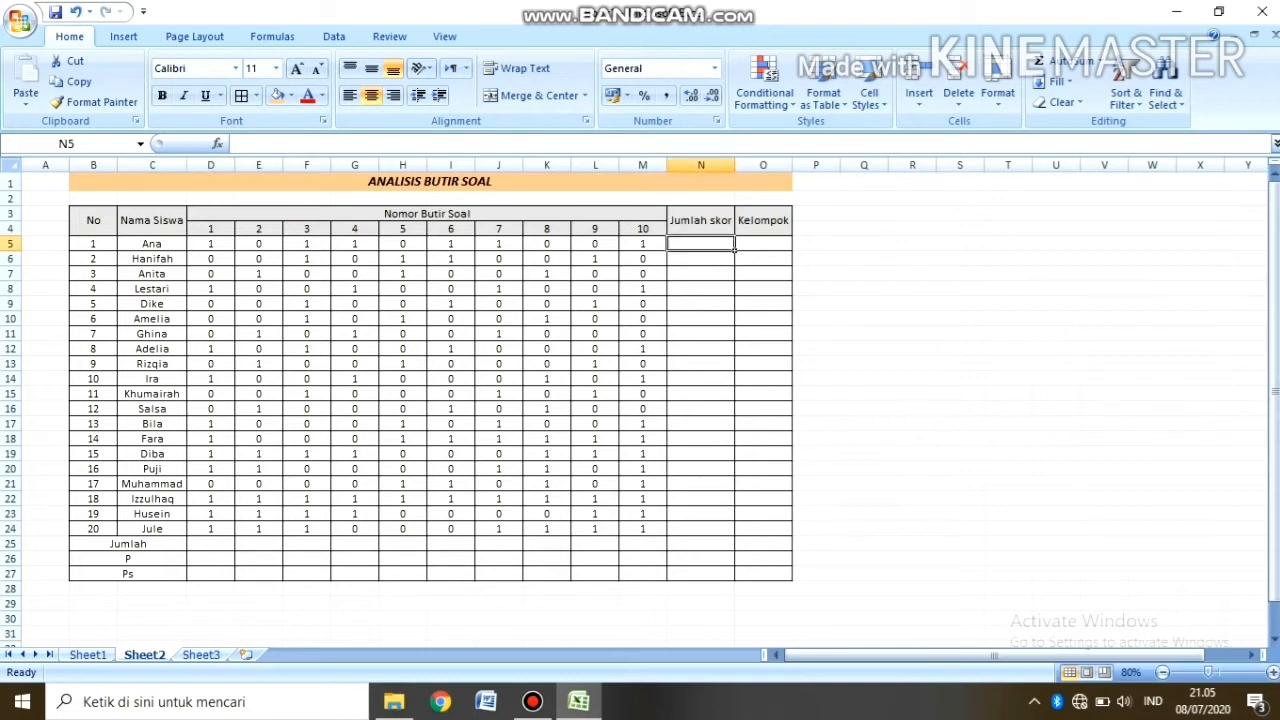
pyautogui.click(152, 543)
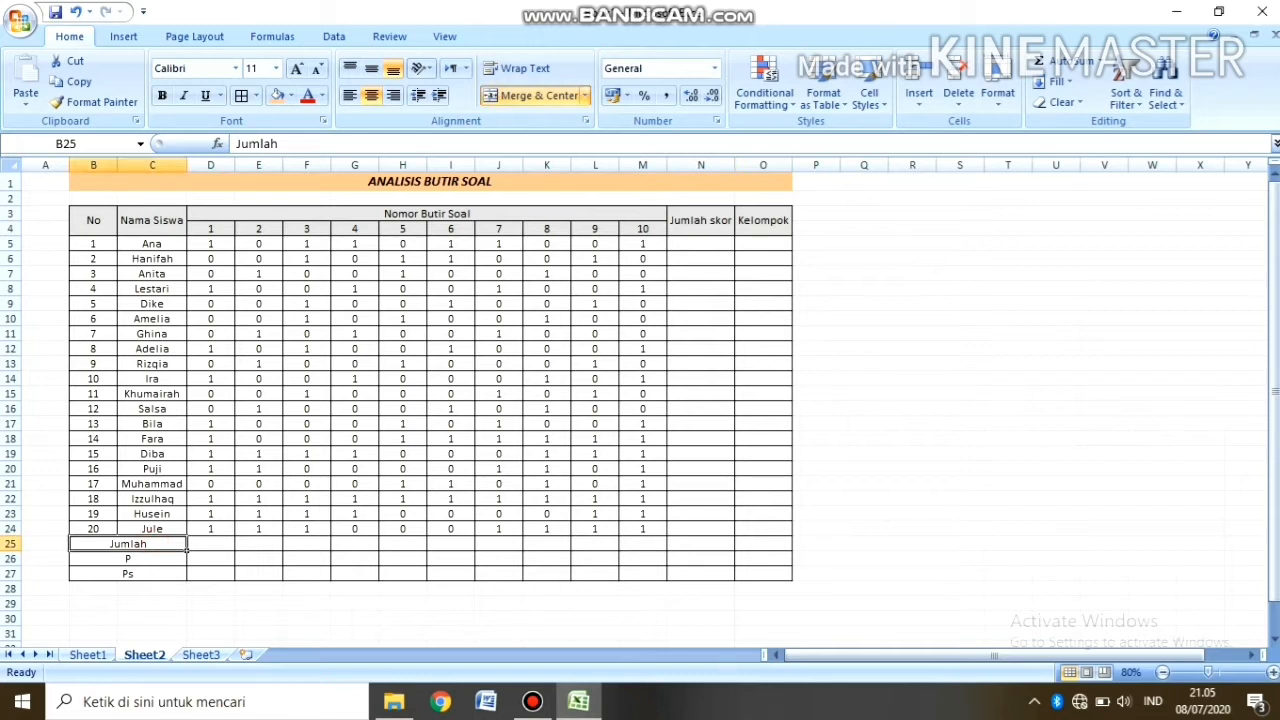
pyautogui.moveTo(222, 241); pyautogui.dragTo(236, 537)
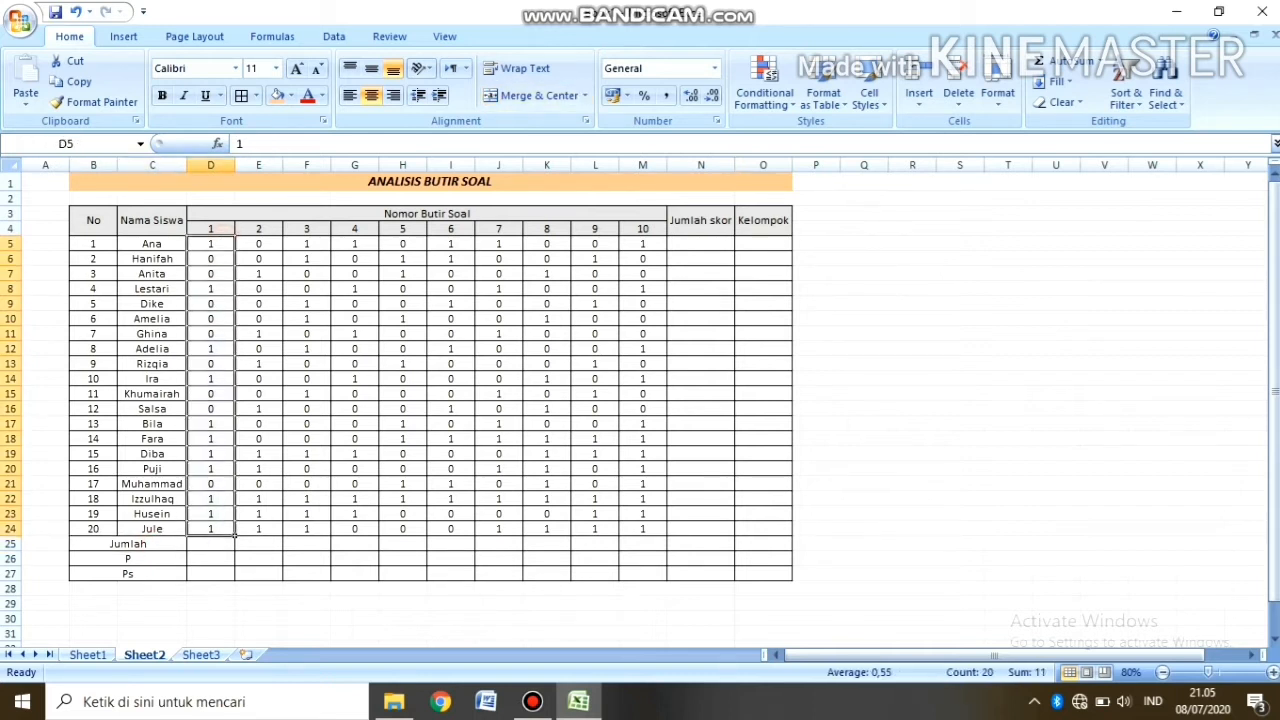
pyautogui.click(240, 247)
pyautogui.doubleClick(228, 245)
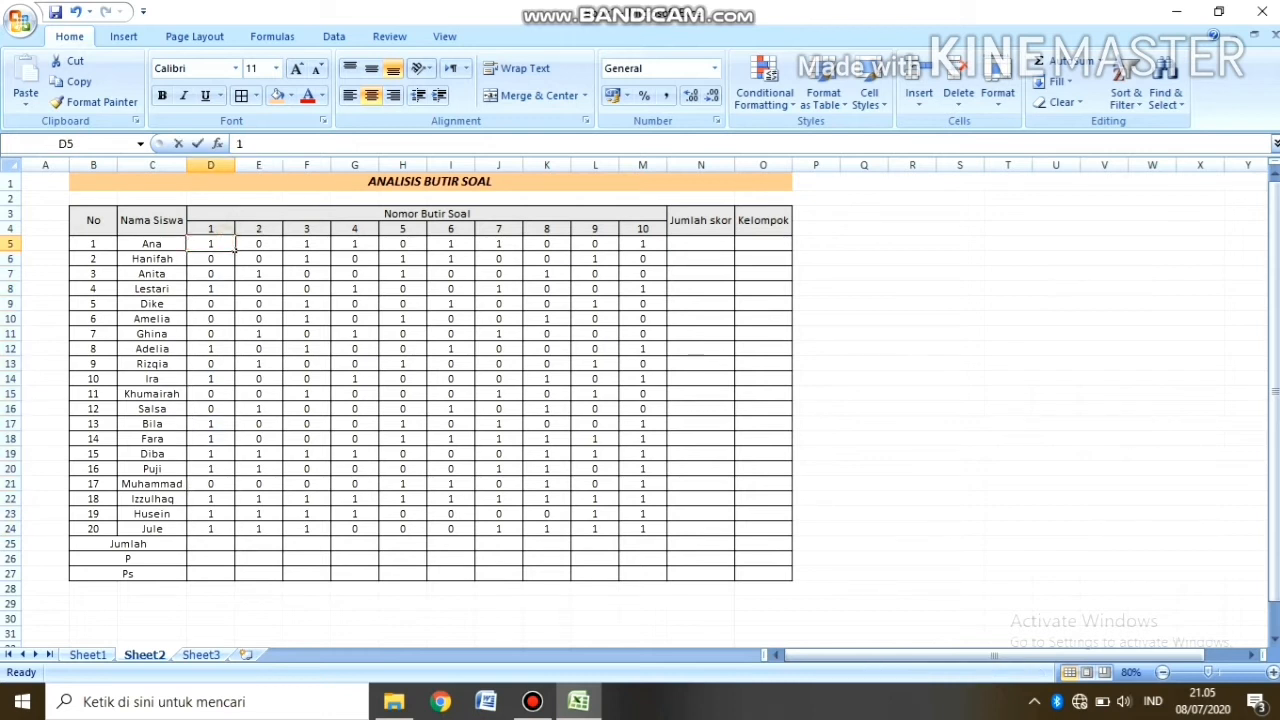
pyautogui.click(634, 248)
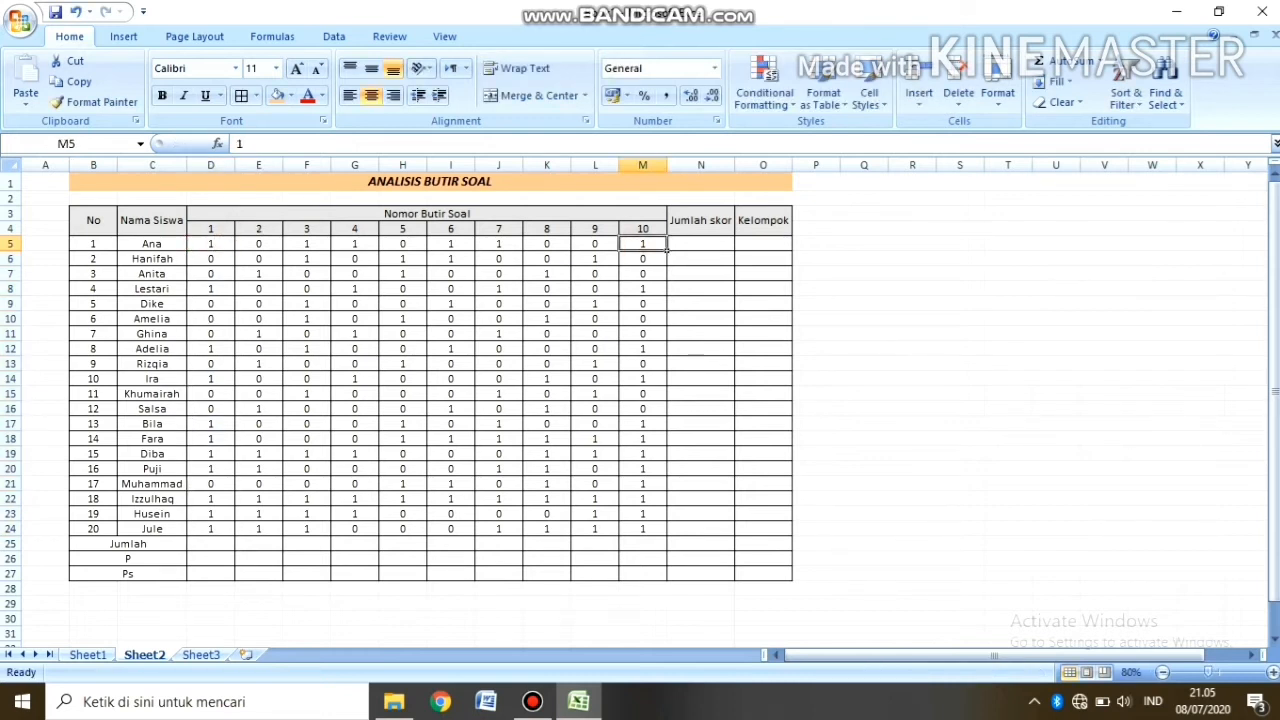
# Step: Total question 1's scores in D25 with =SUM(D5:D24) and copy the formula across the Jumlah row to M25
pyautogui.click(216, 547)
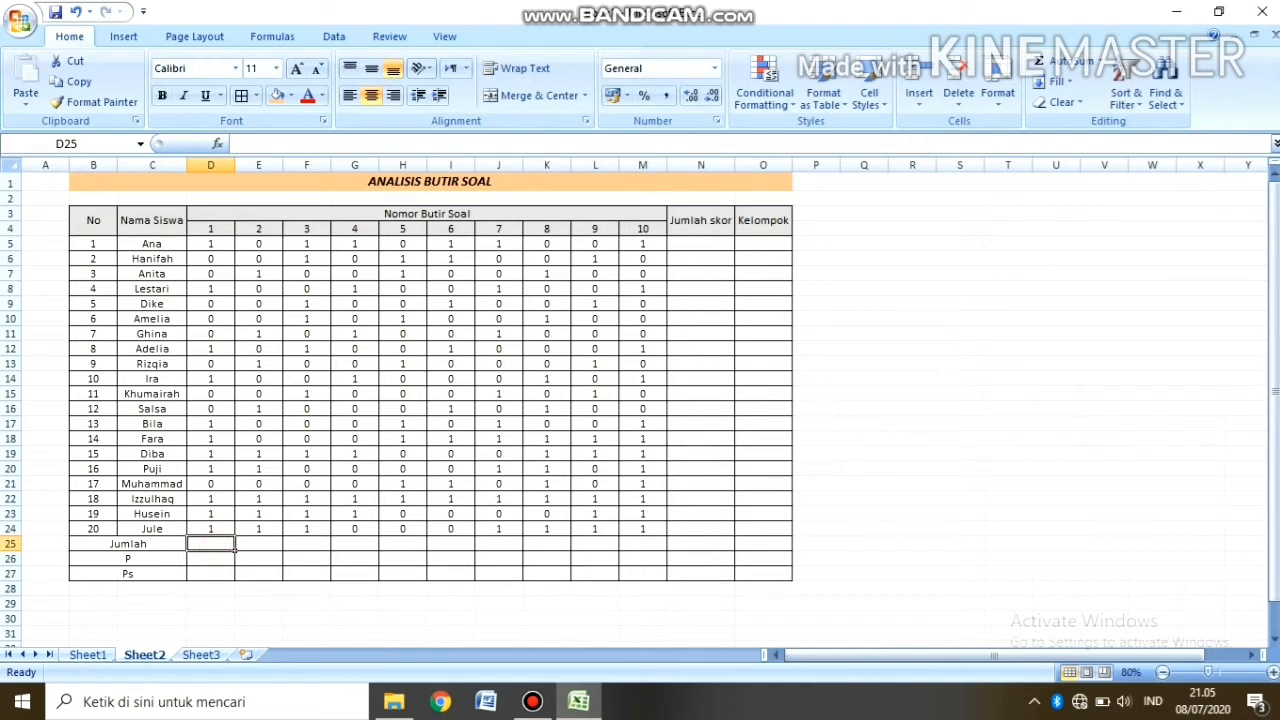
pyautogui.write('=')
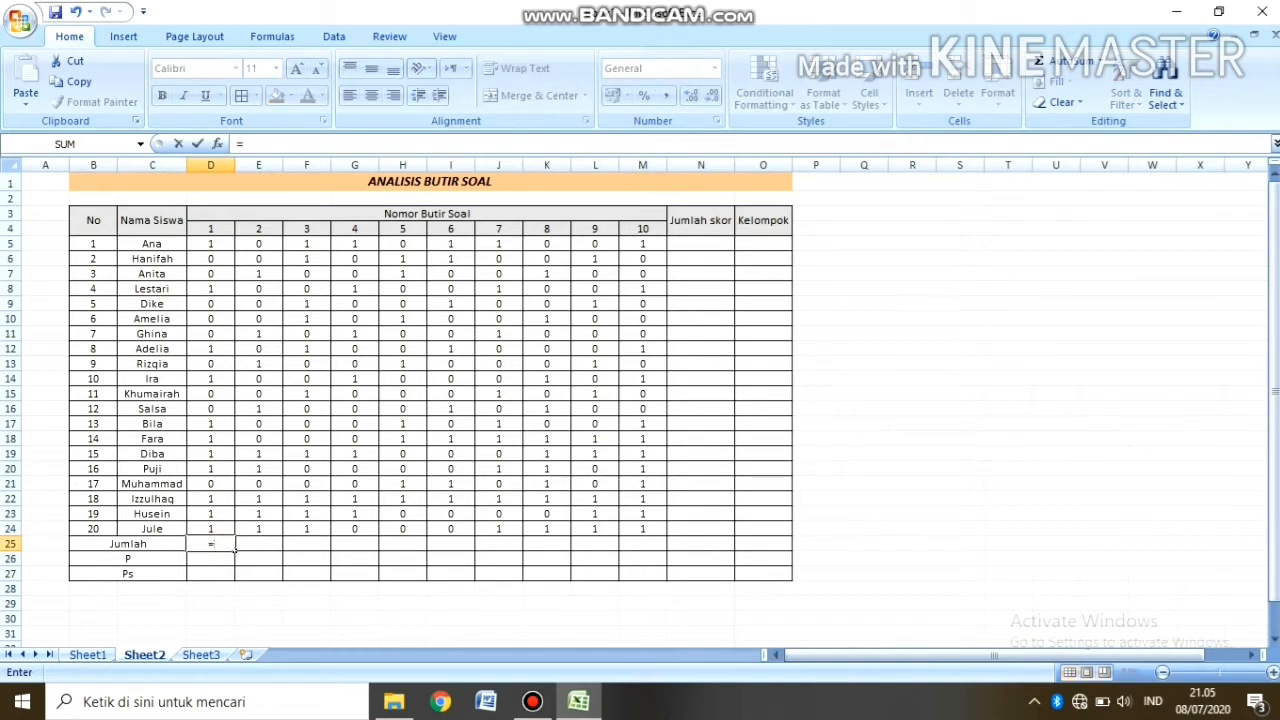
pyautogui.write('SUM')
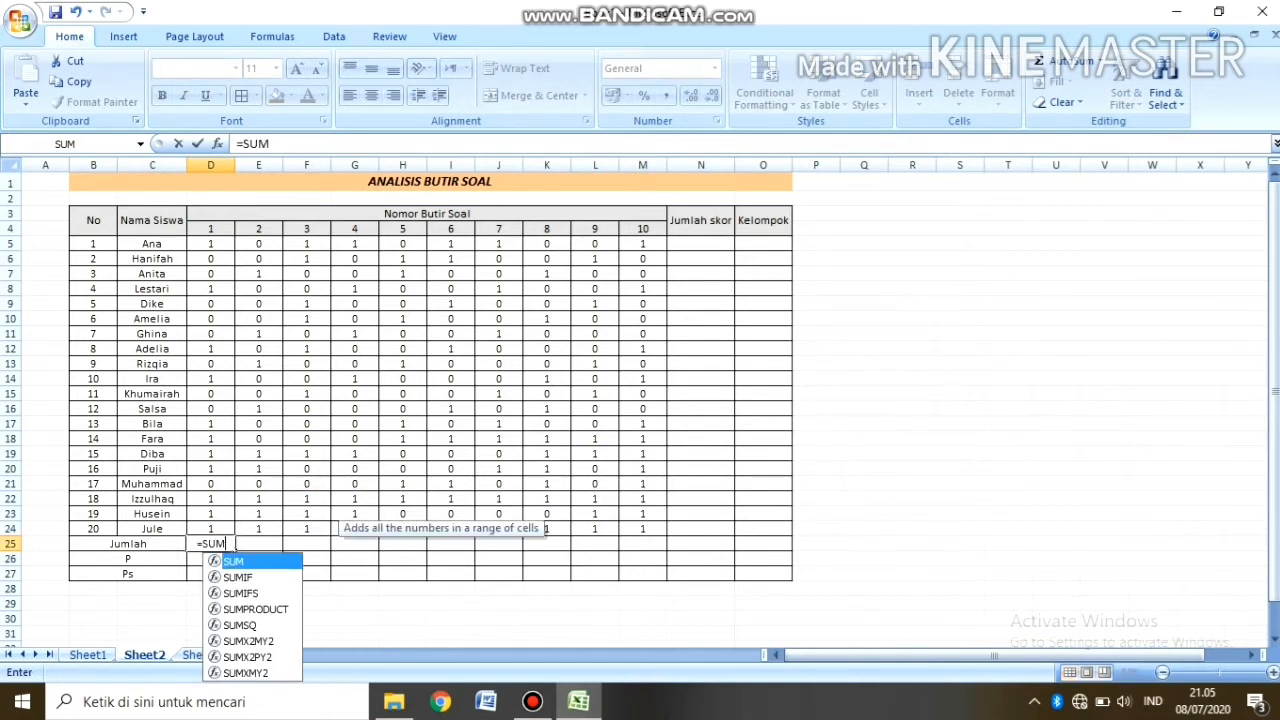
pyautogui.write('(')
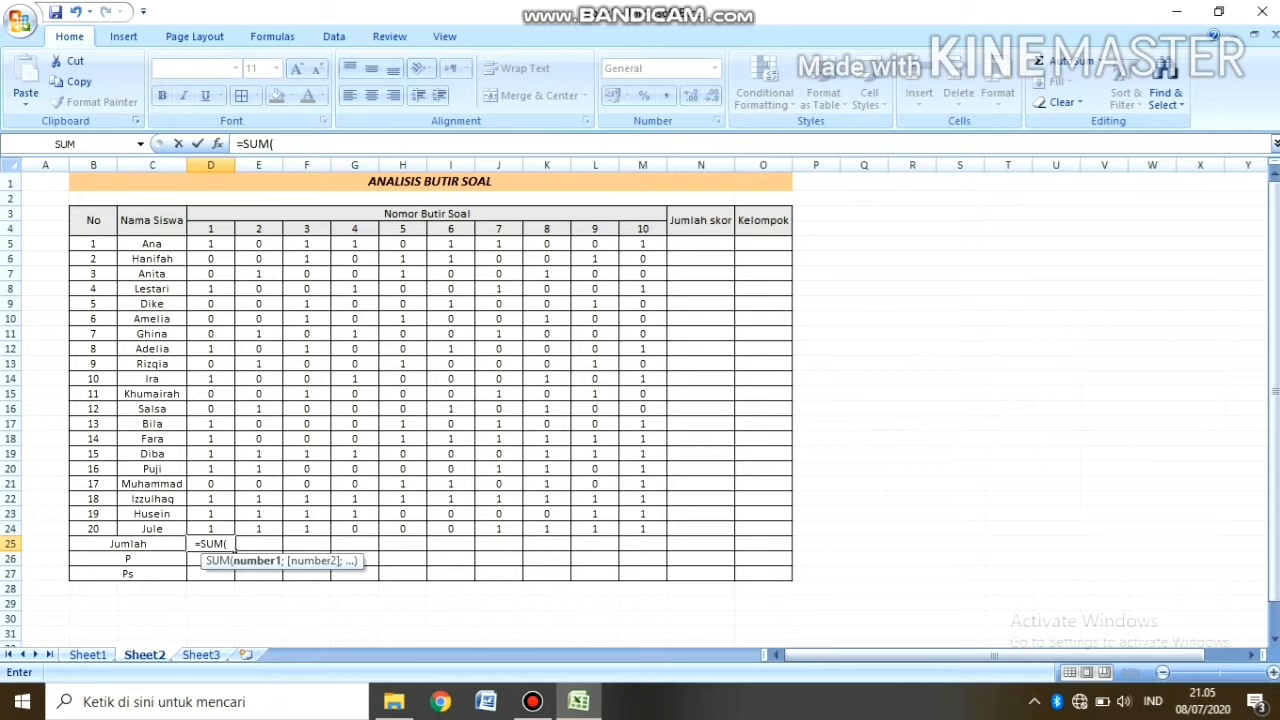
pyautogui.click(210, 243)
pyautogui.press('F8')
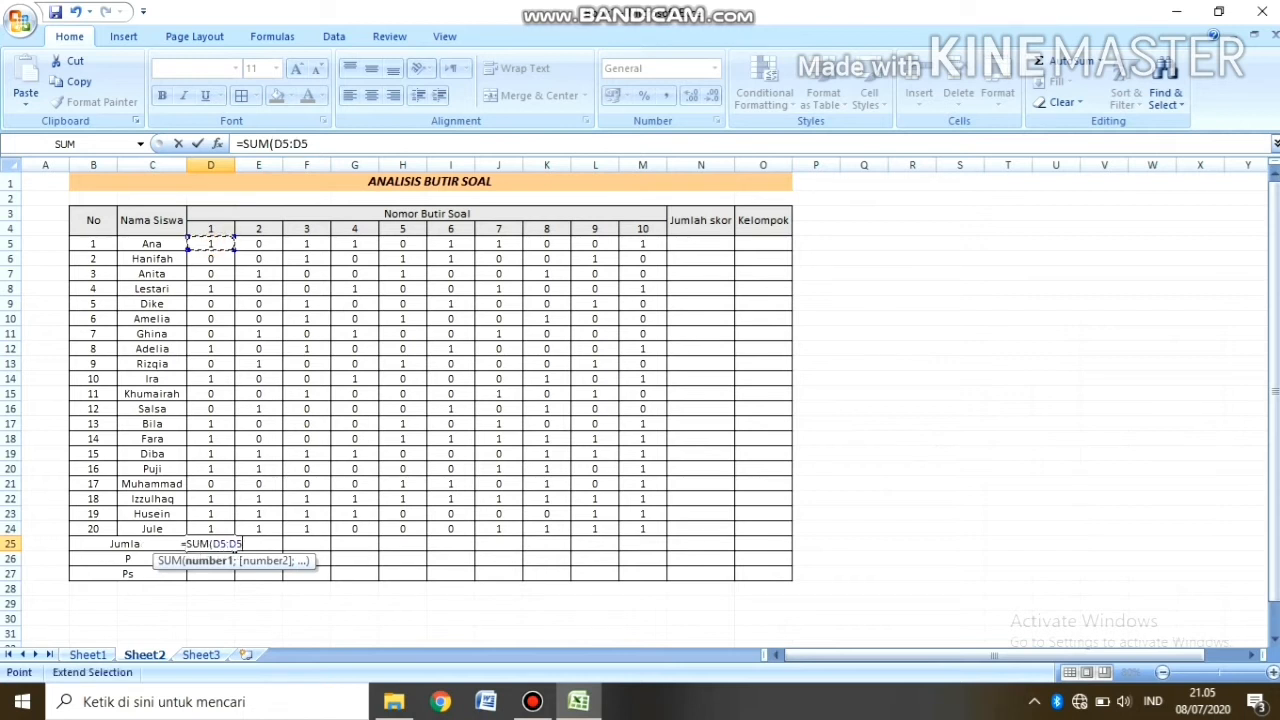
pyautogui.click(210, 529)
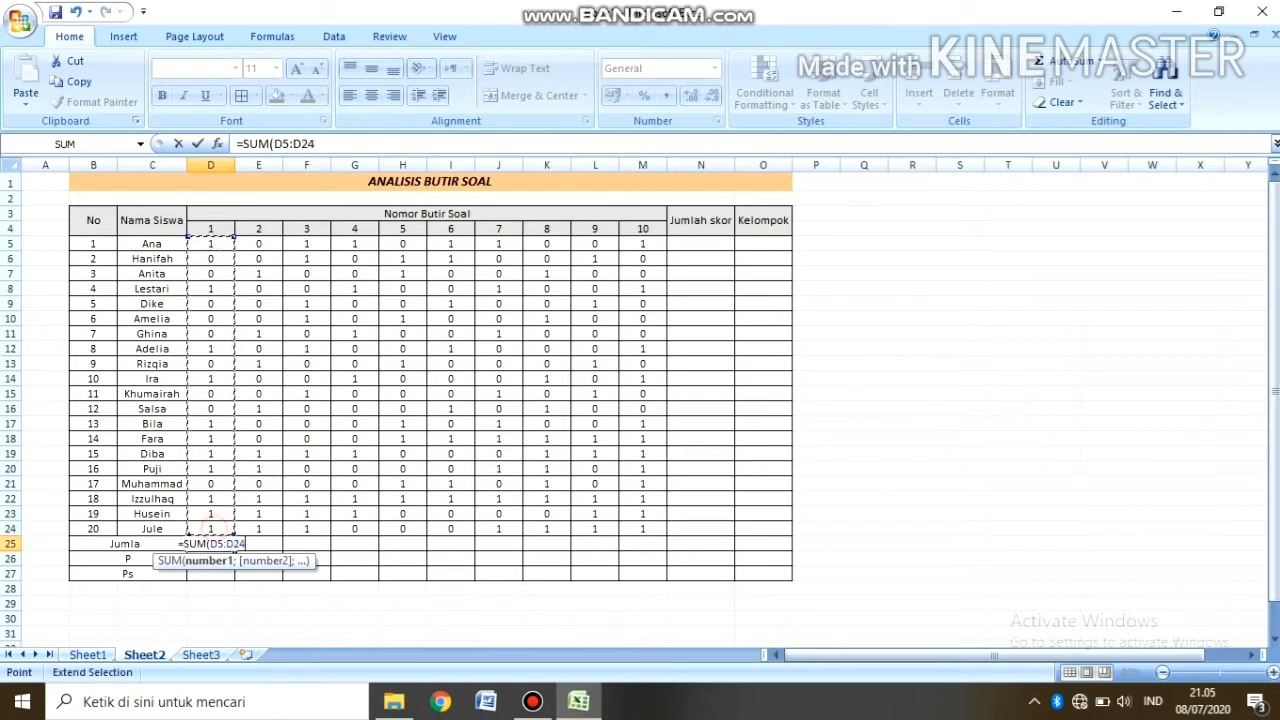
pyautogui.write(')')
pyautogui.press('Return')
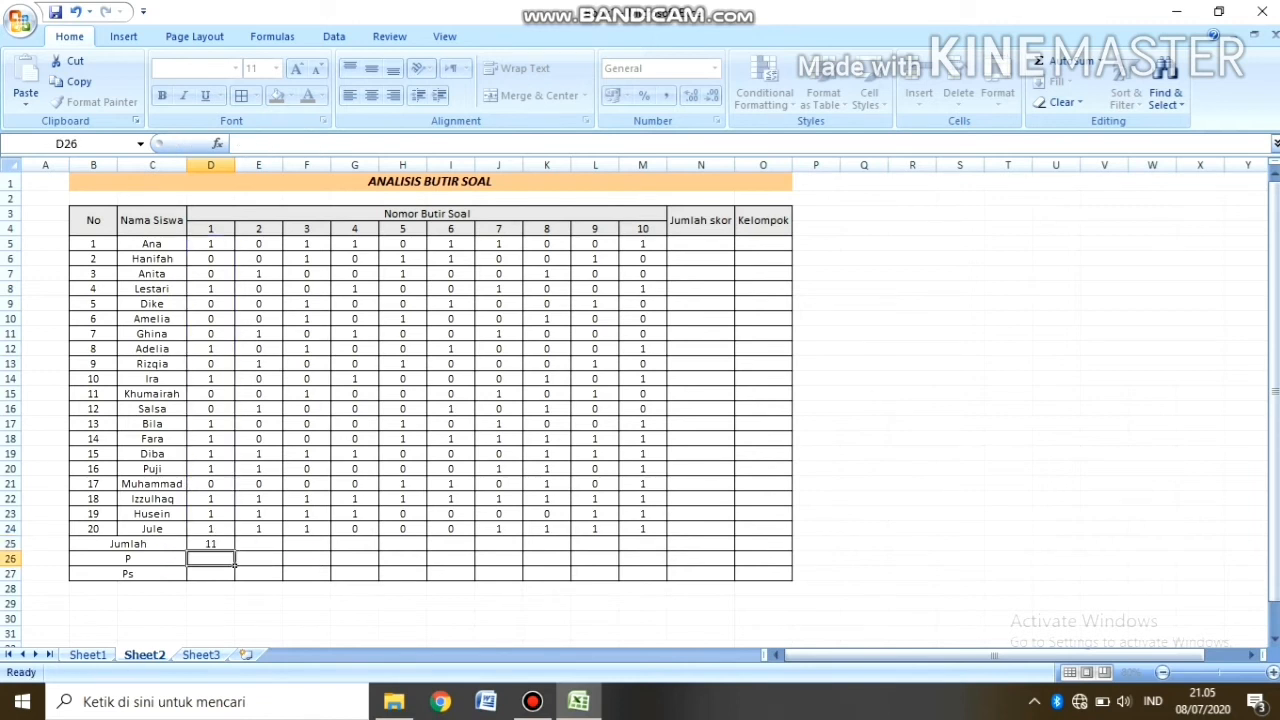
pyautogui.click(224, 545)
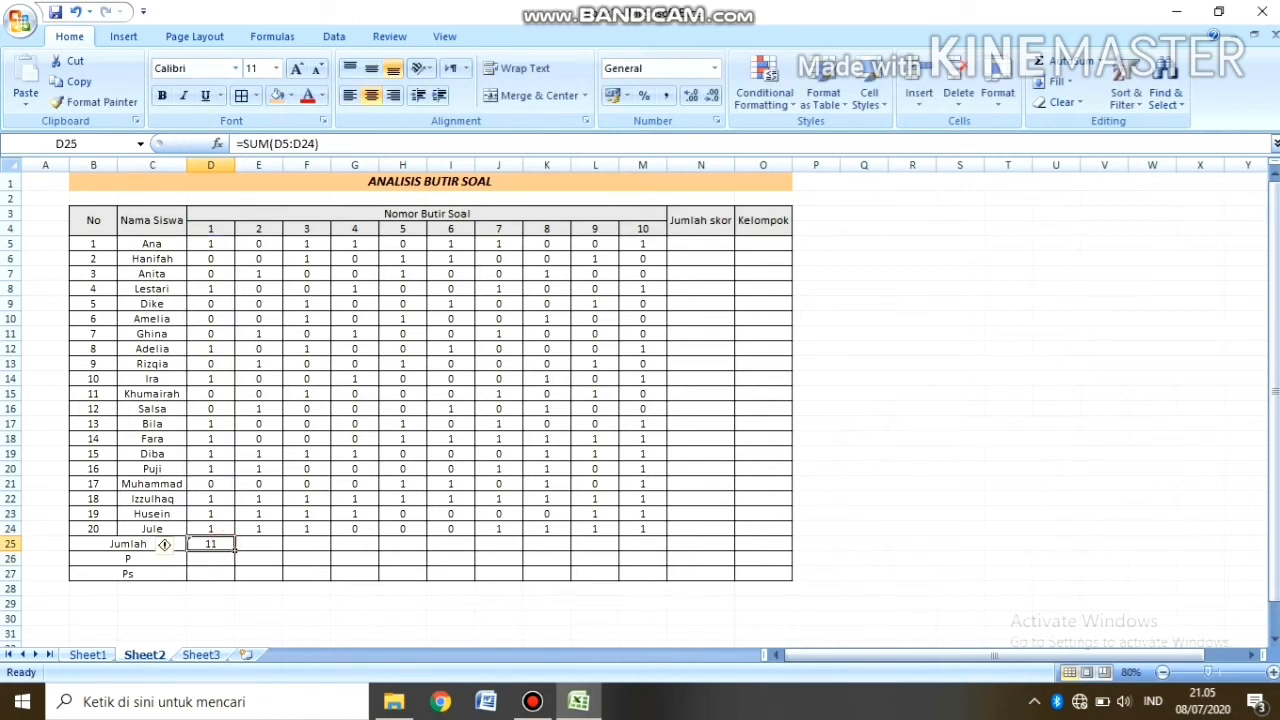
pyautogui.moveTo(235, 551); pyautogui.dragTo(664, 551)
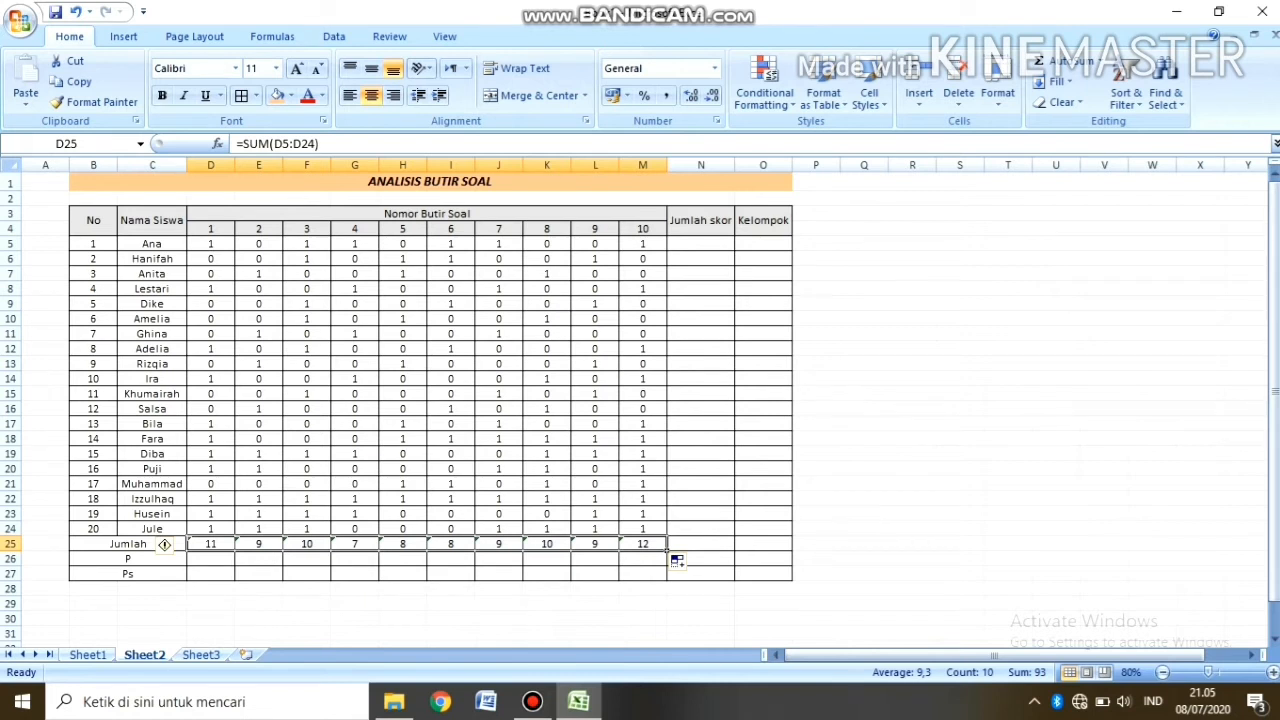
# Step: Examine the Jumlah totals of the first four questions and the first student's Jumlah skor cell
pyautogui.click(210, 558)
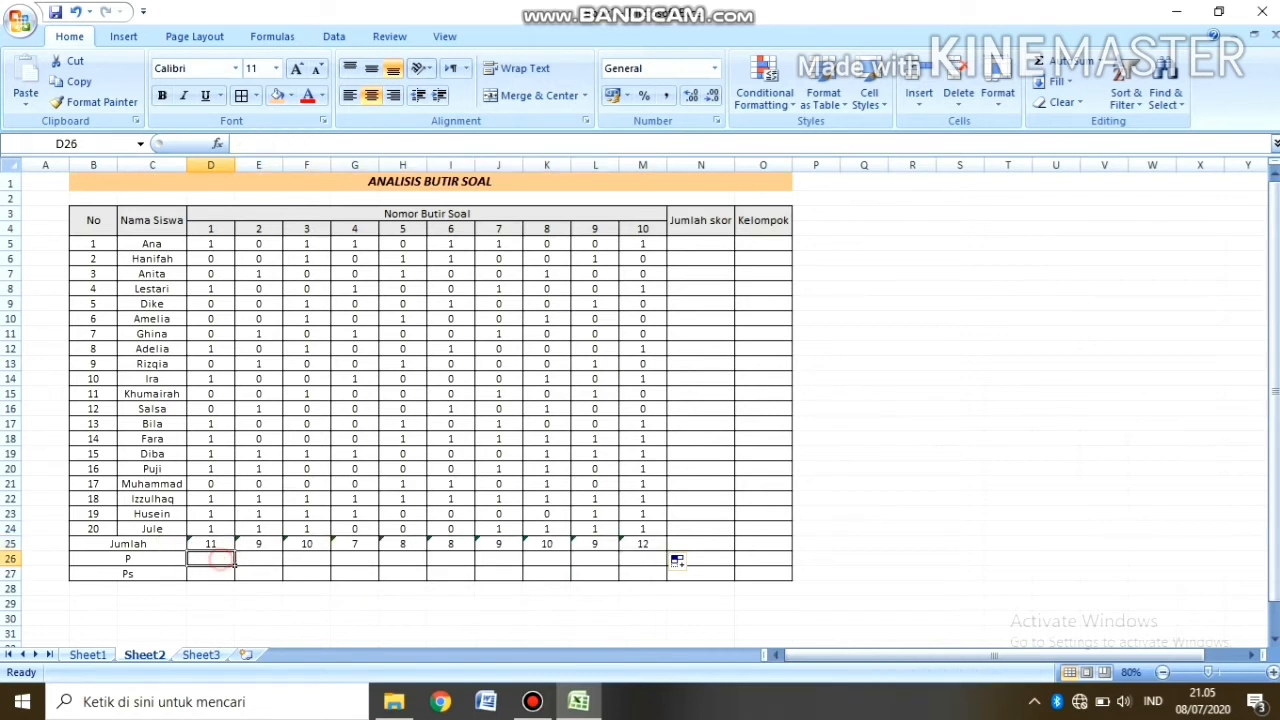
pyautogui.moveTo(210, 544); pyautogui.dragTo(262, 546)
pyautogui.press('Right')
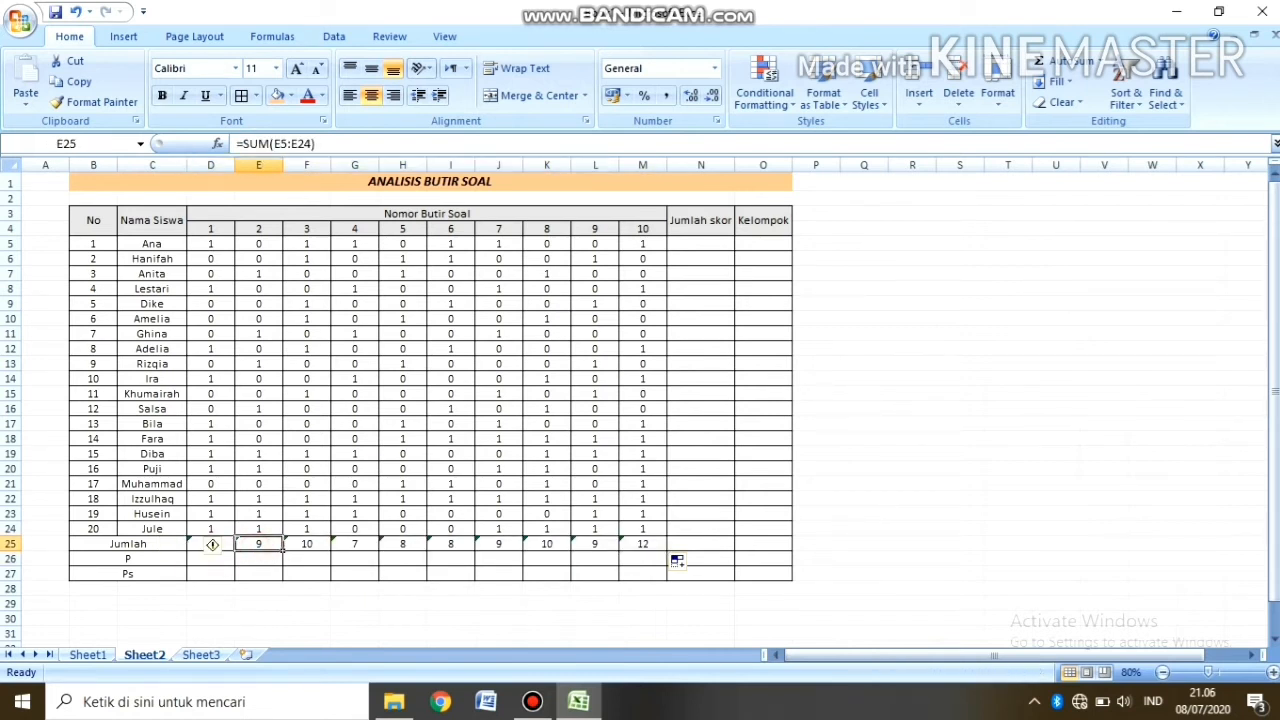
pyautogui.press('Right')
pyautogui.press('Right')
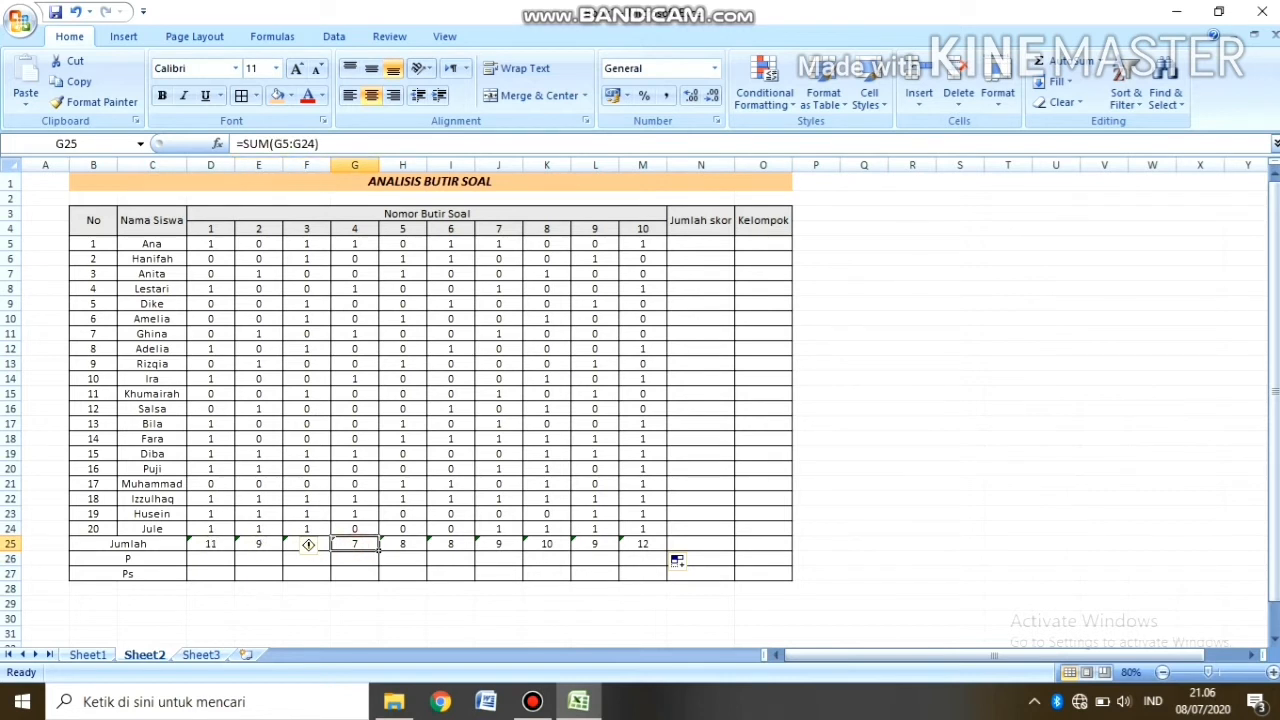
pyautogui.click(210, 544)
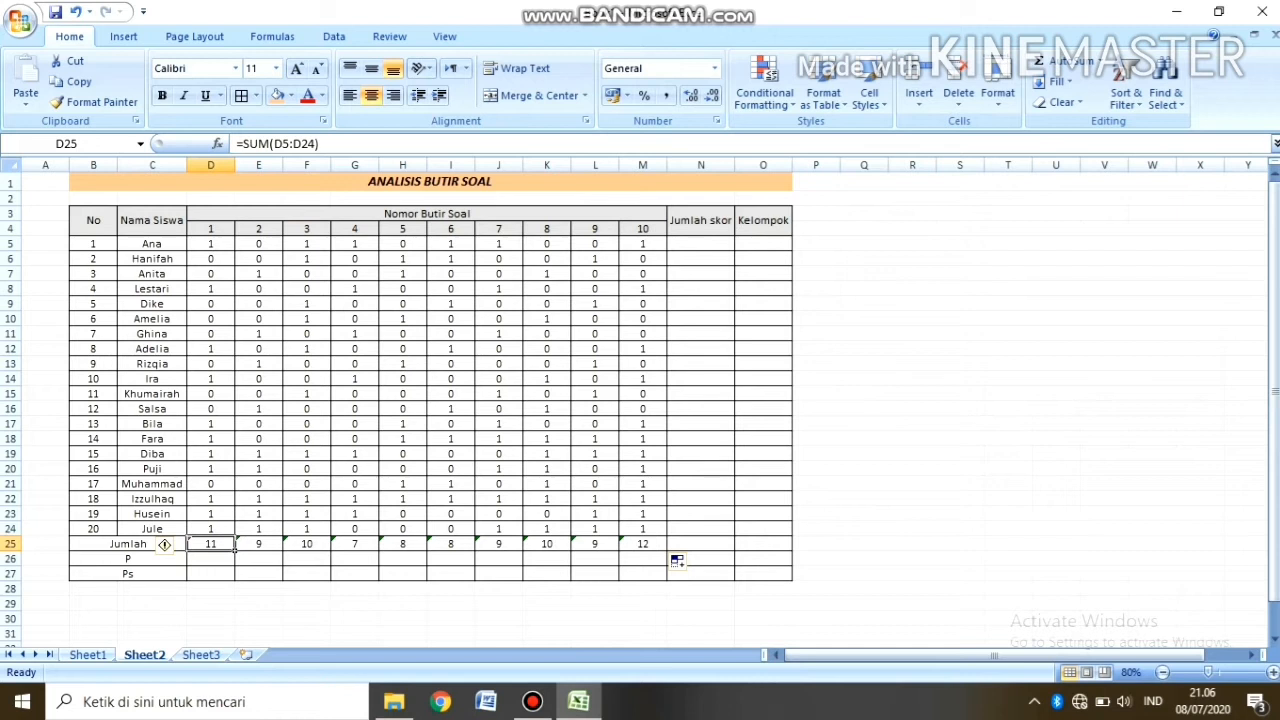
pyautogui.press('Right')
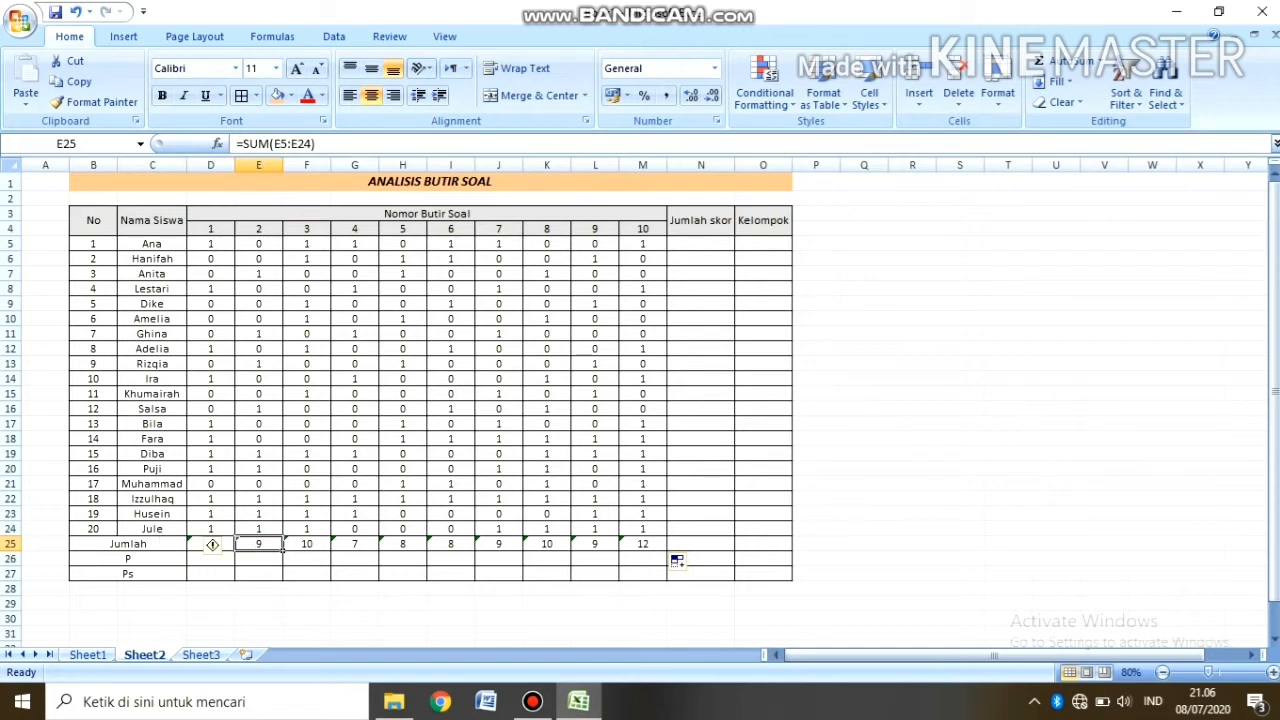
pyautogui.press('Right')
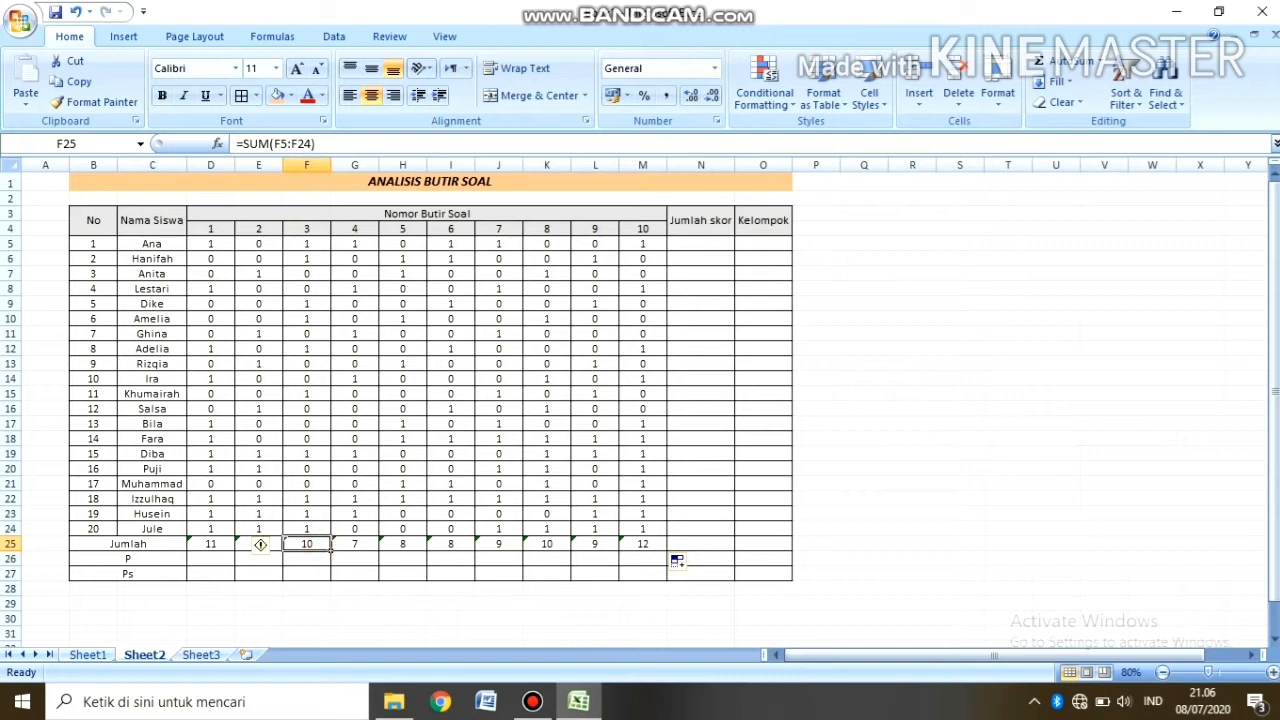
pyautogui.click(690, 244)
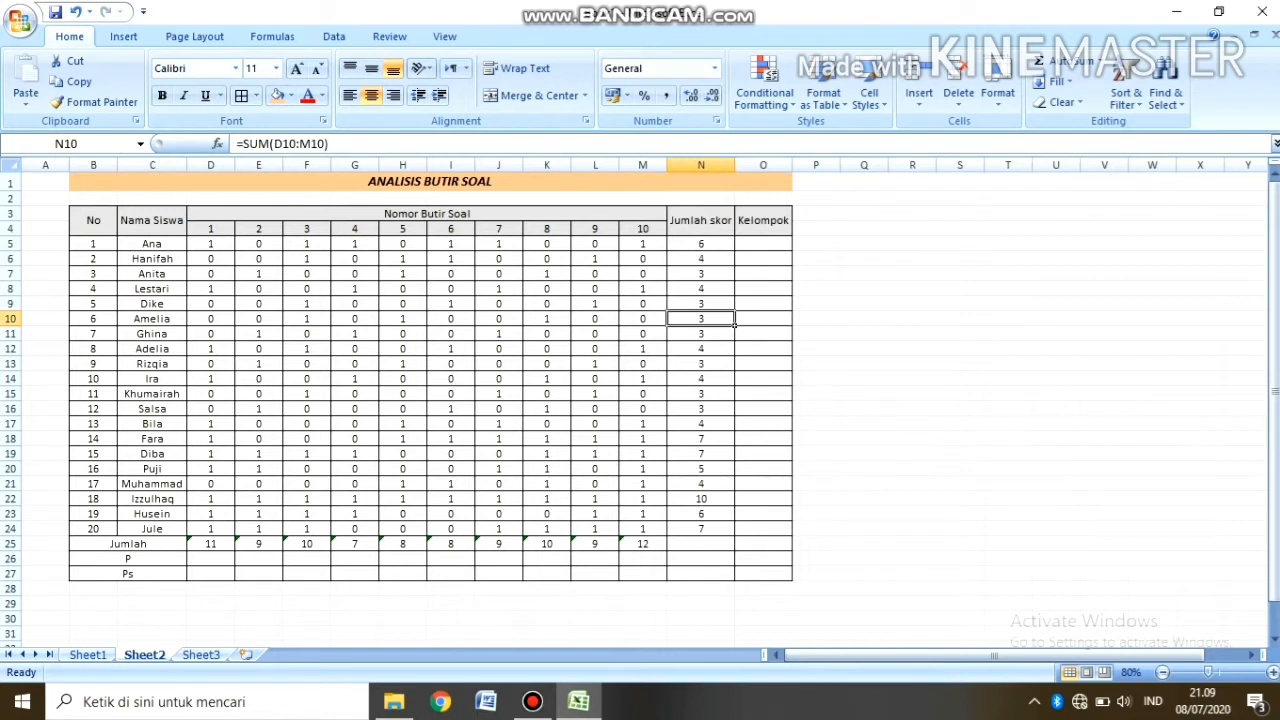
# Step: Examine question 1's total in D25, the P row and the list of student names it covers
pyautogui.click(205, 544)
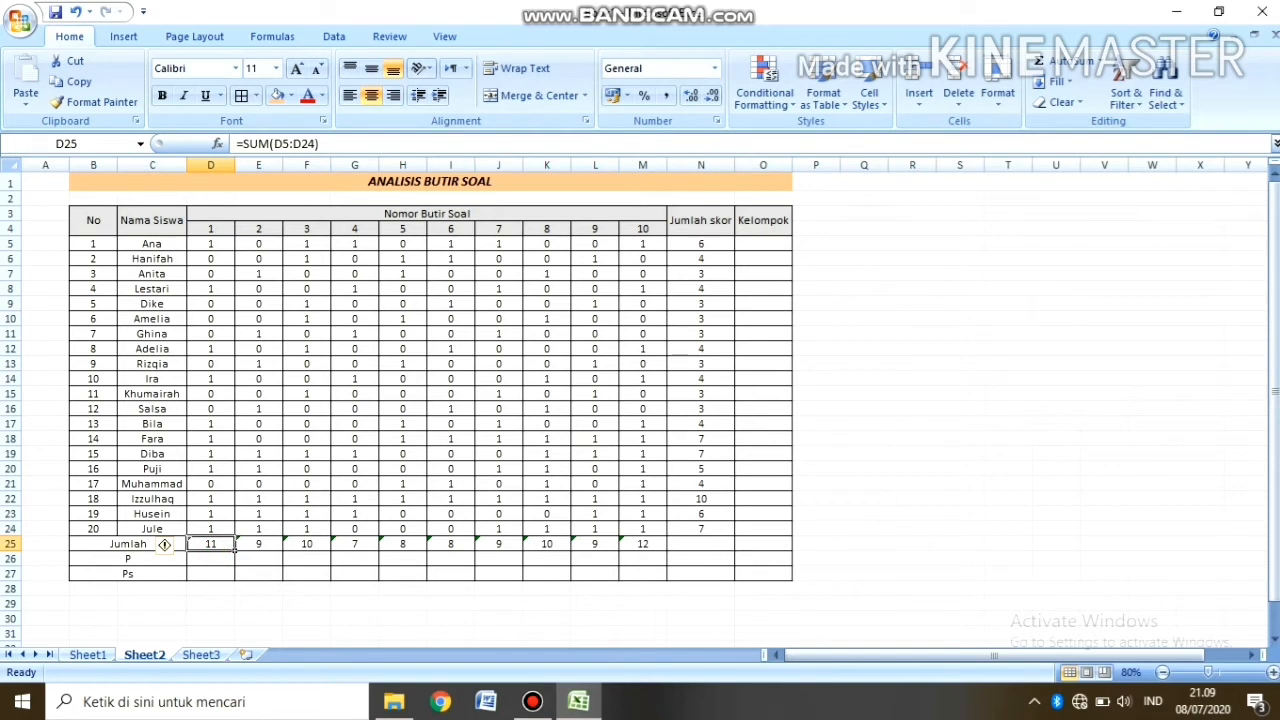
pyautogui.click(210, 558)
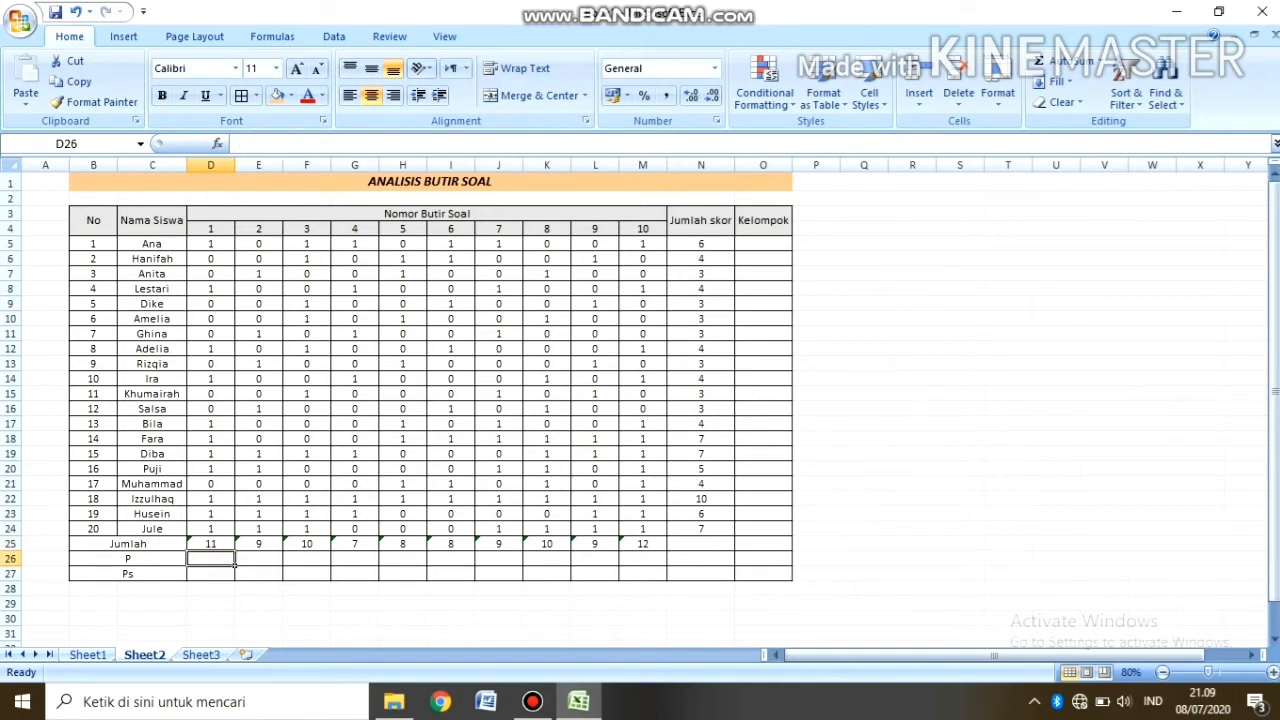
pyautogui.click(146, 560)
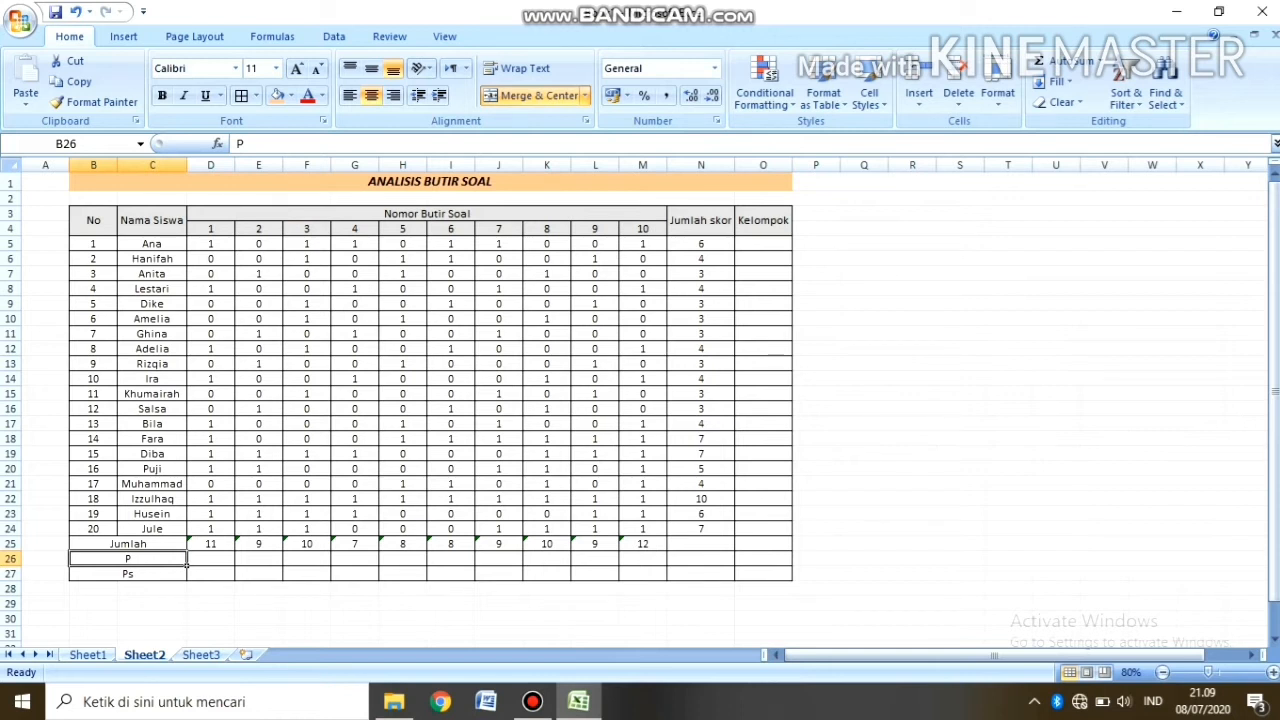
pyautogui.click(210, 544)
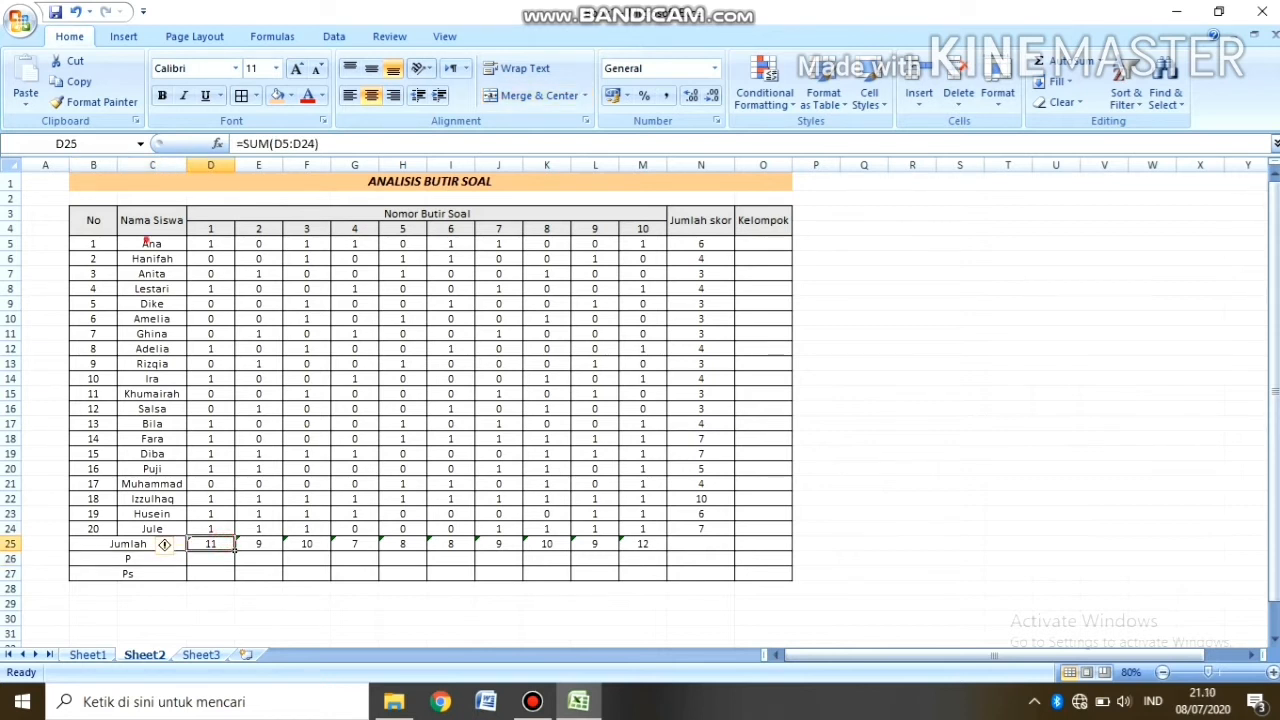
pyautogui.moveTo(151, 243); pyautogui.dragTo(151, 528)
pyautogui.click(195, 543)
# Step: Calculate P for question 1 in D26 with =D25/20 and copy the formula across the row to M26
pyautogui.click(230, 559)
pyautogui.write('=')
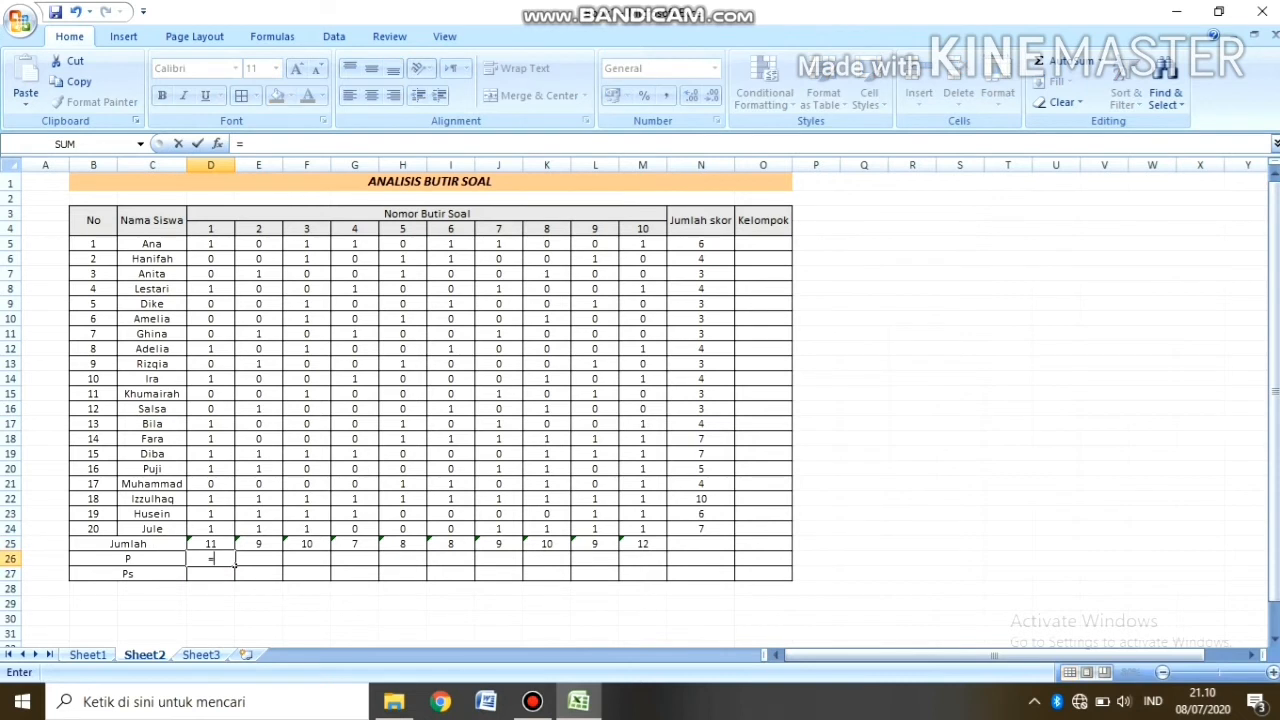
pyautogui.click(210, 544)
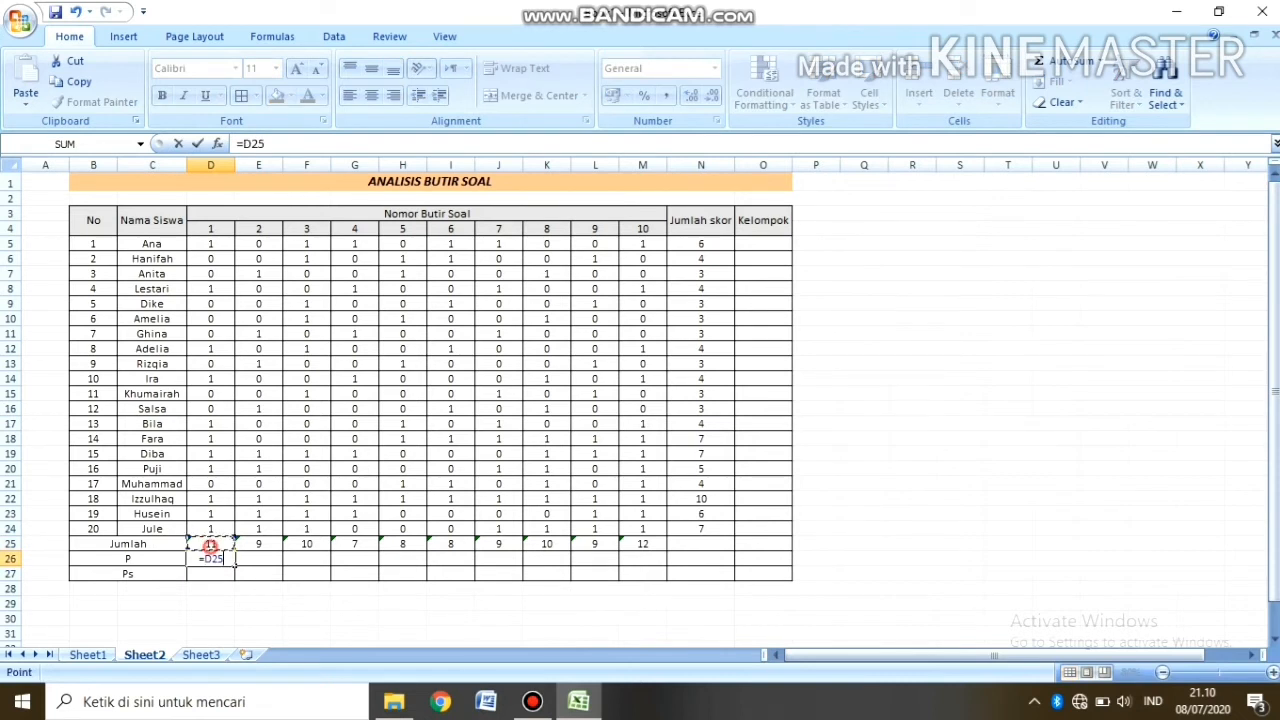
pyautogui.write('/20')
pyautogui.press('Return')
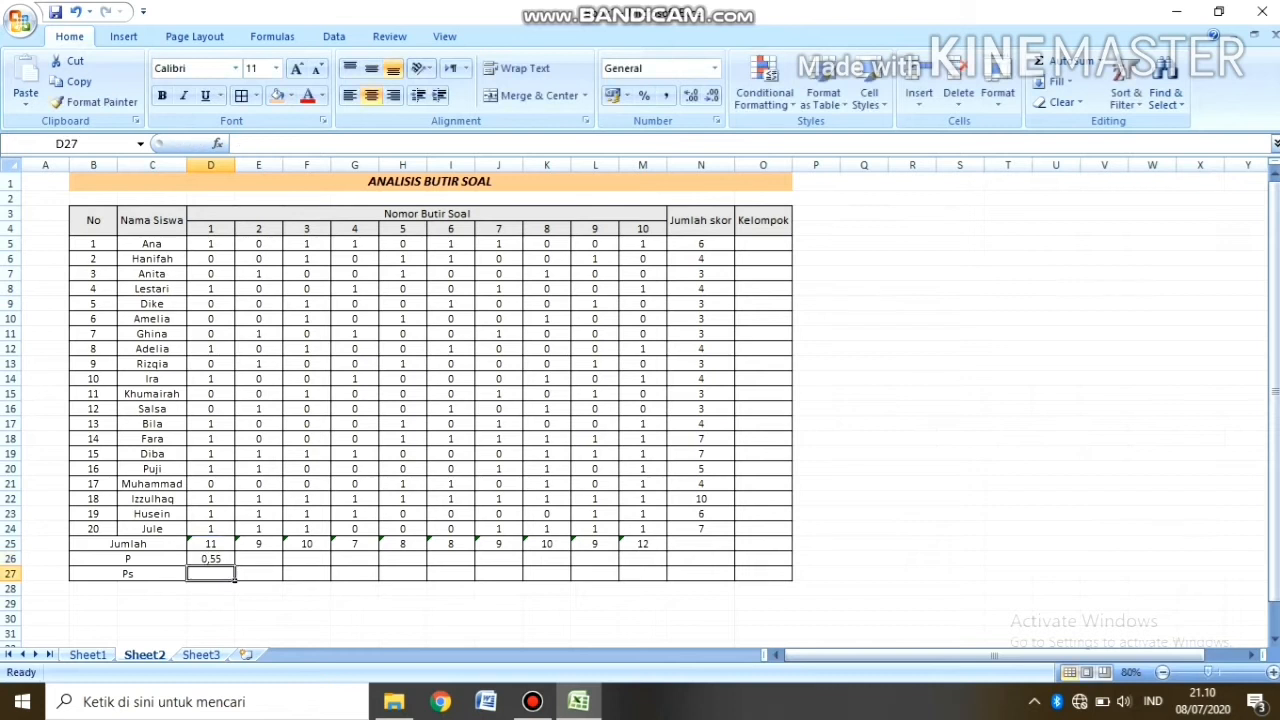
pyautogui.click(210, 559)
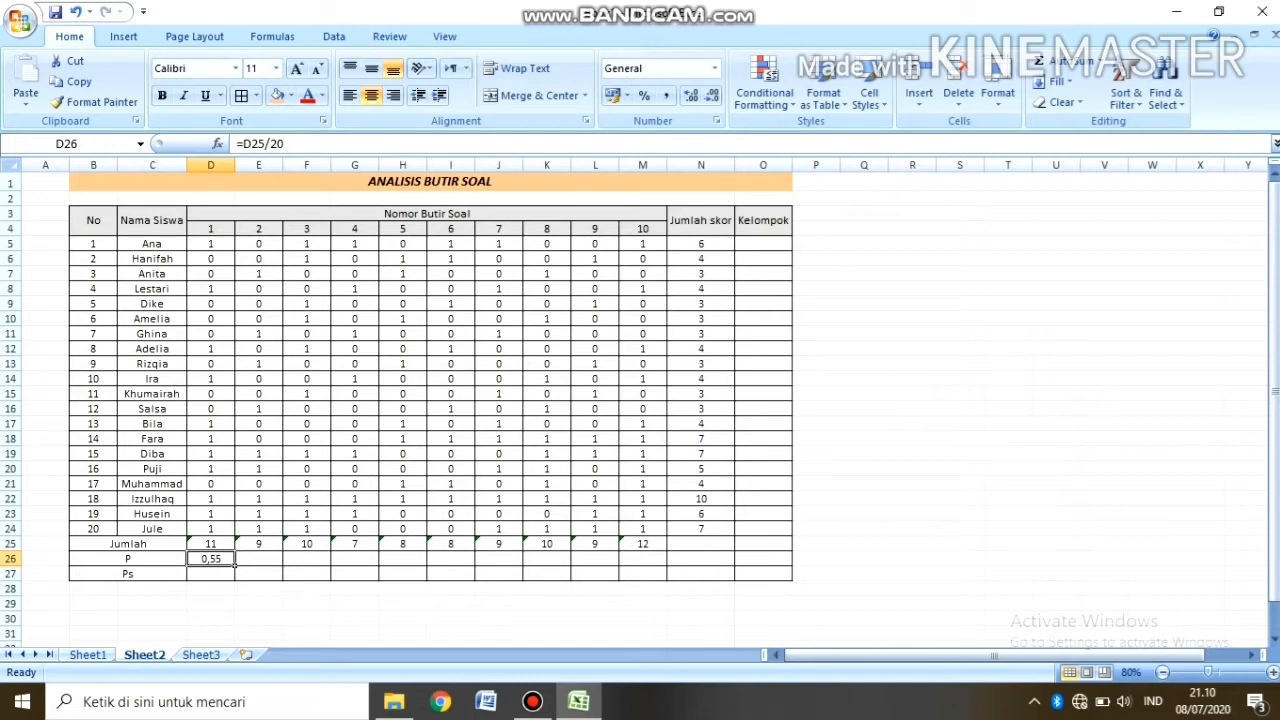
pyautogui.moveTo(235, 564); pyautogui.dragTo(650, 565)
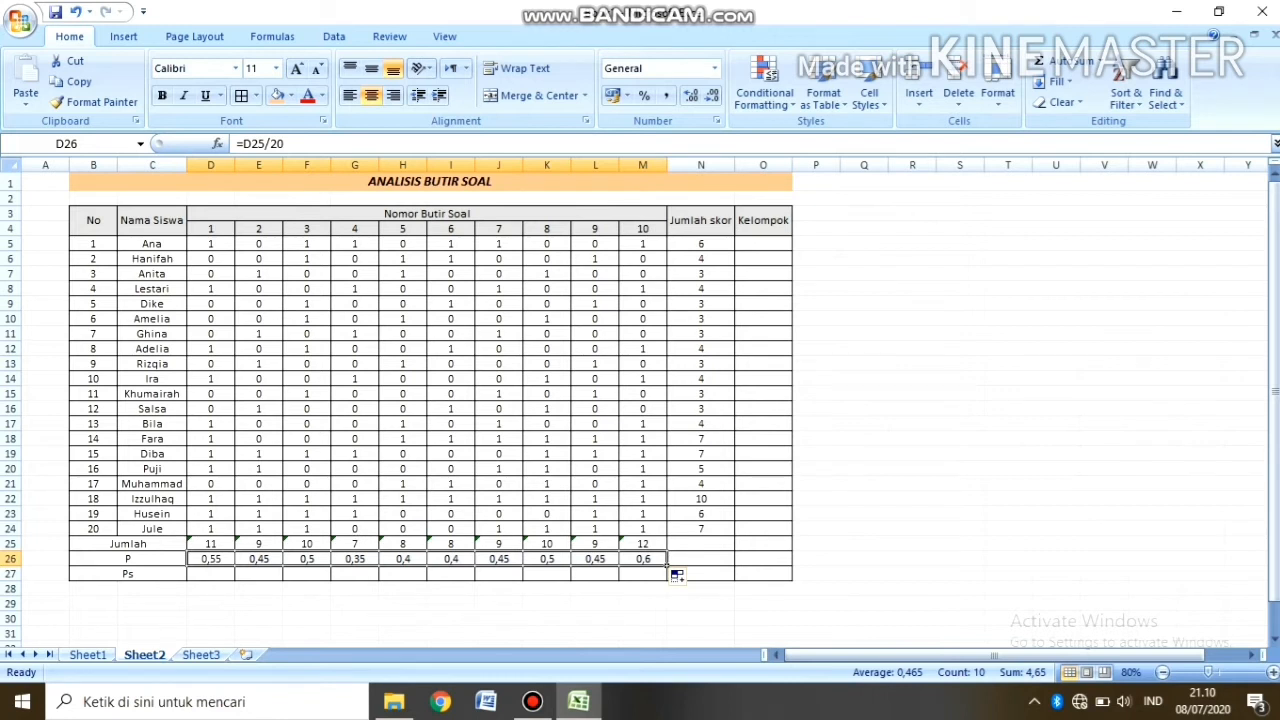
# Step: Examine the P values one by one from question 1 to question 10 in row 26
pyautogui.click(212, 573)
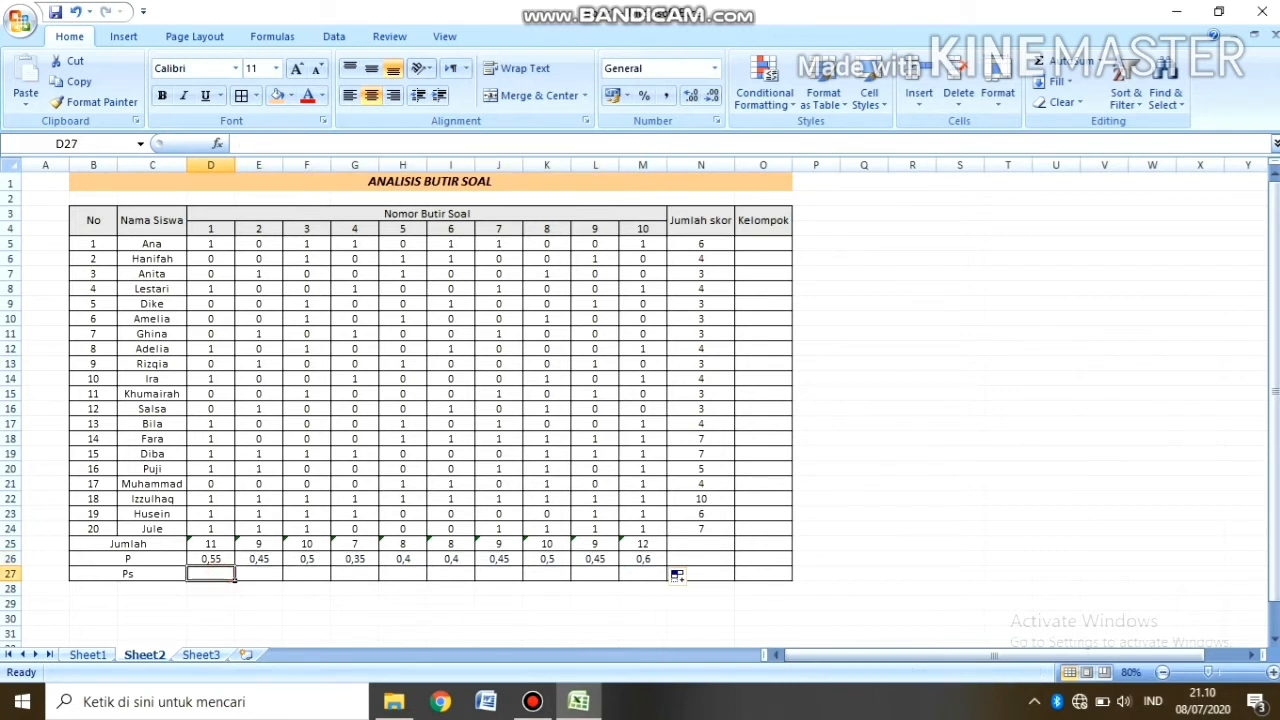
pyautogui.scroll(-1, 640, 400)
pyautogui.click(211, 525)
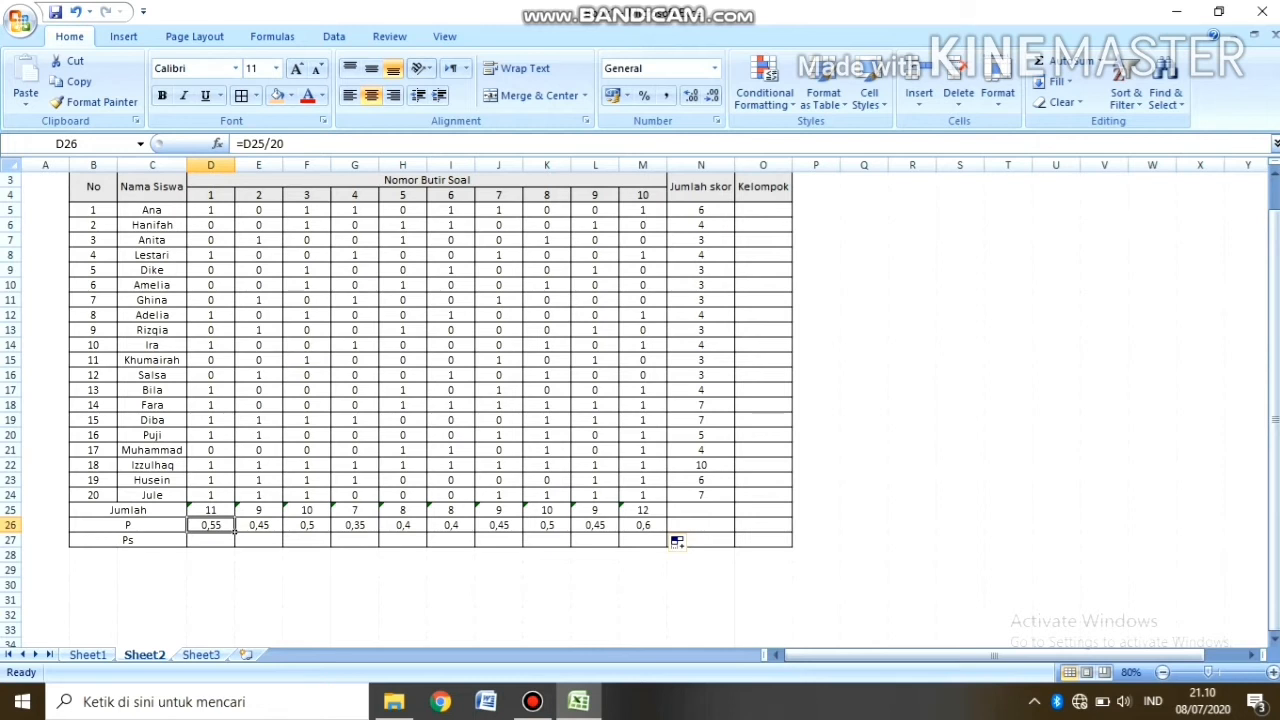
pyautogui.press('Right')
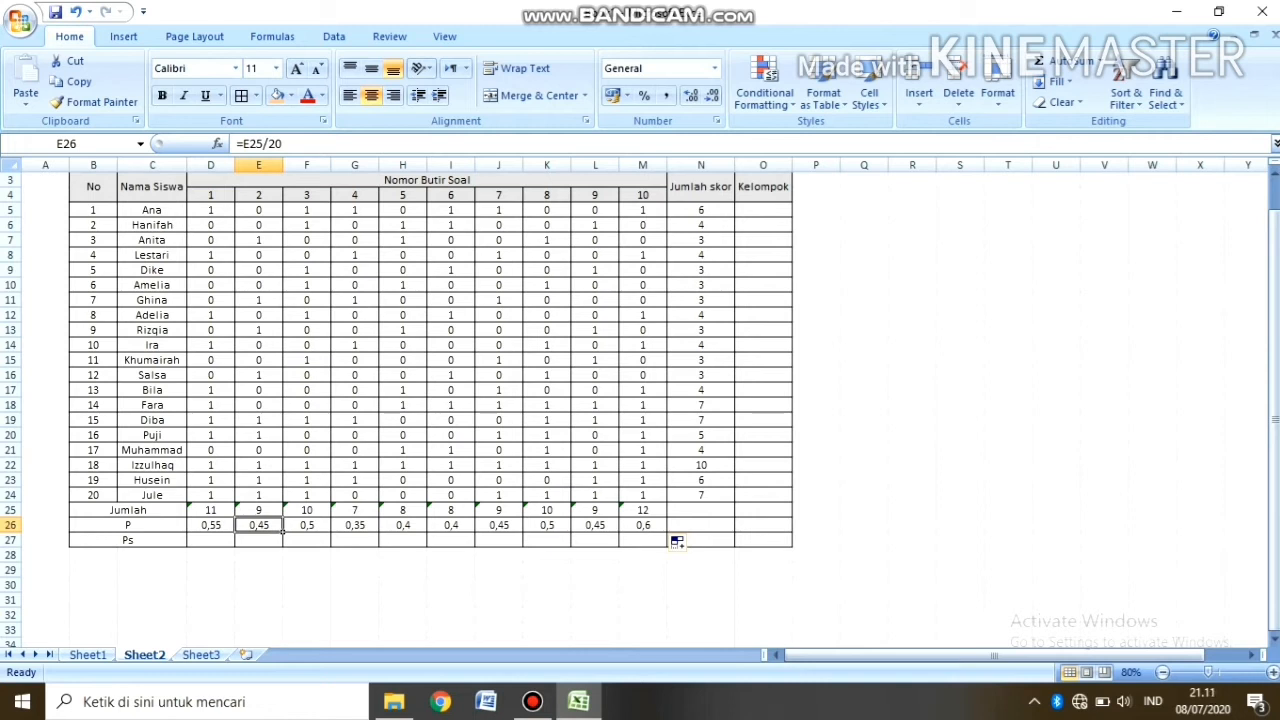
pyautogui.press('Right')
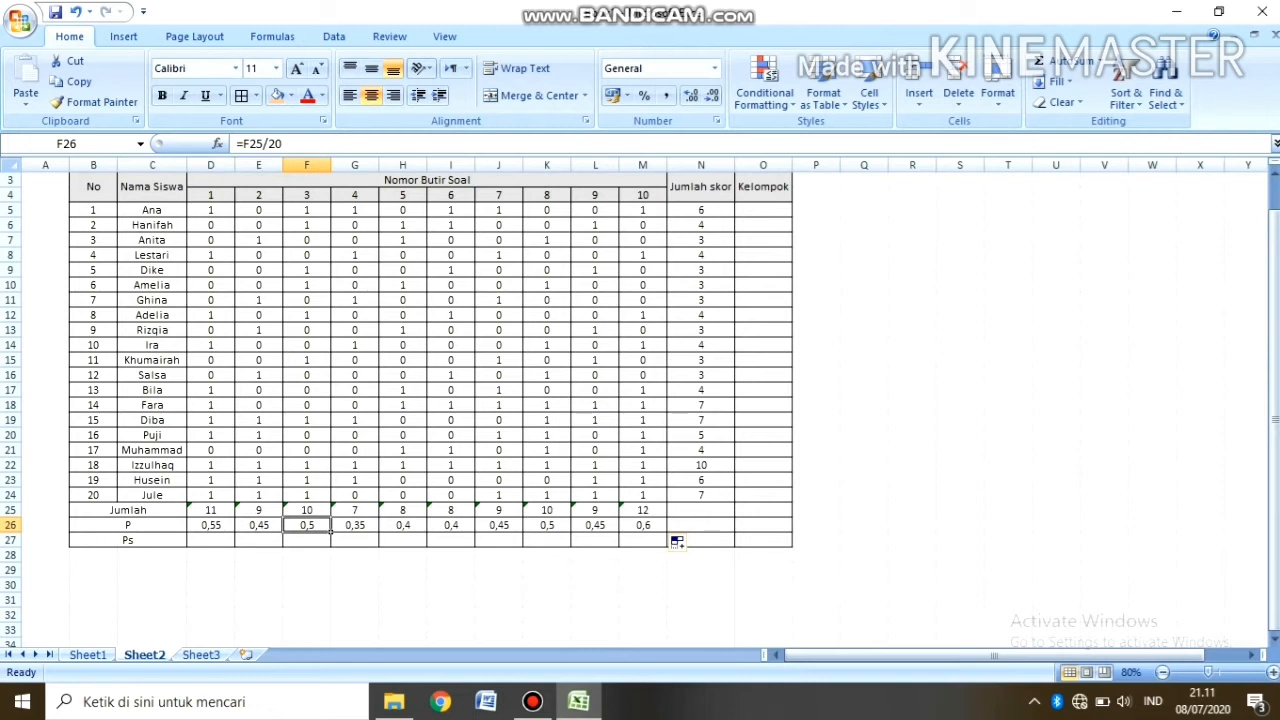
pyautogui.press('Right')
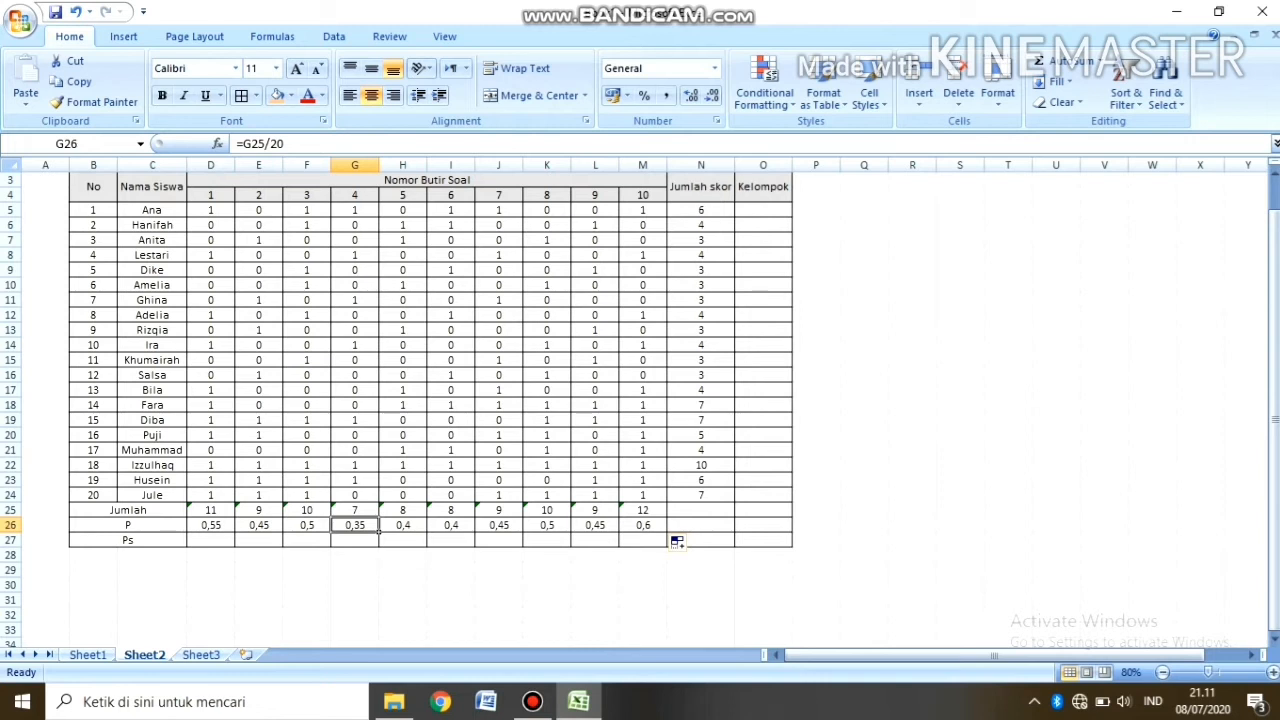
pyautogui.press('Right')
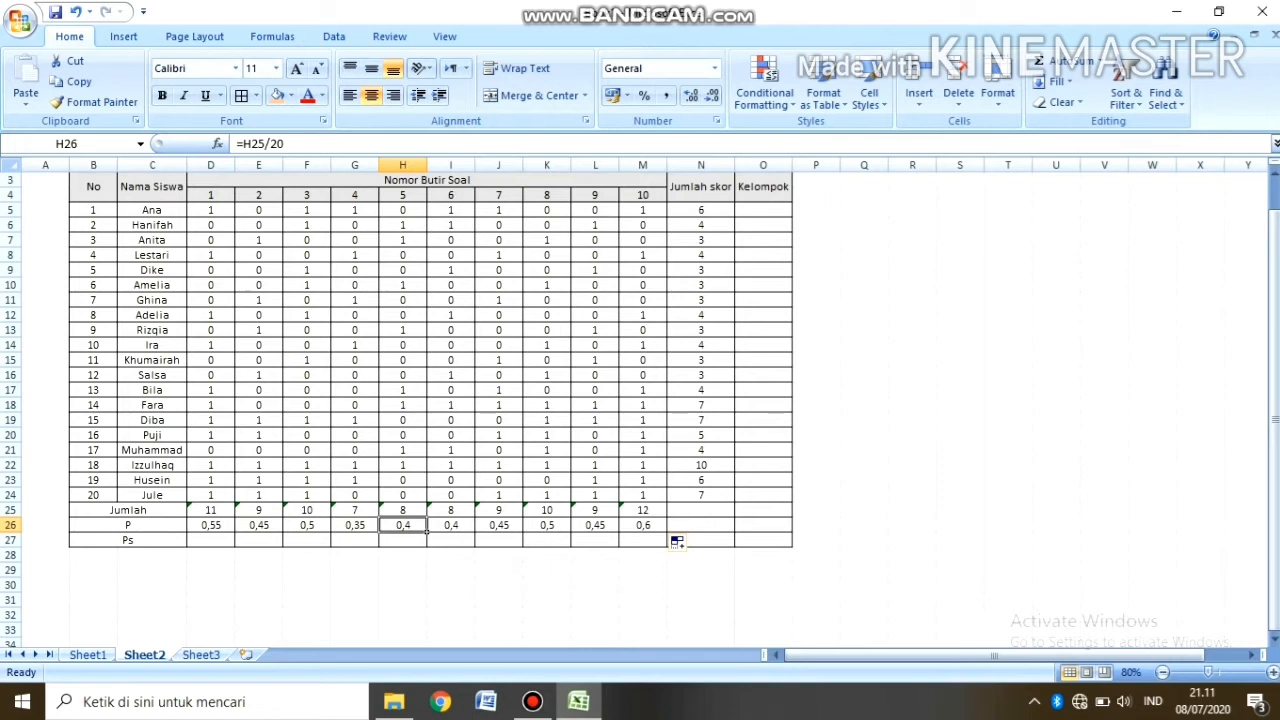
pyautogui.press('Right')
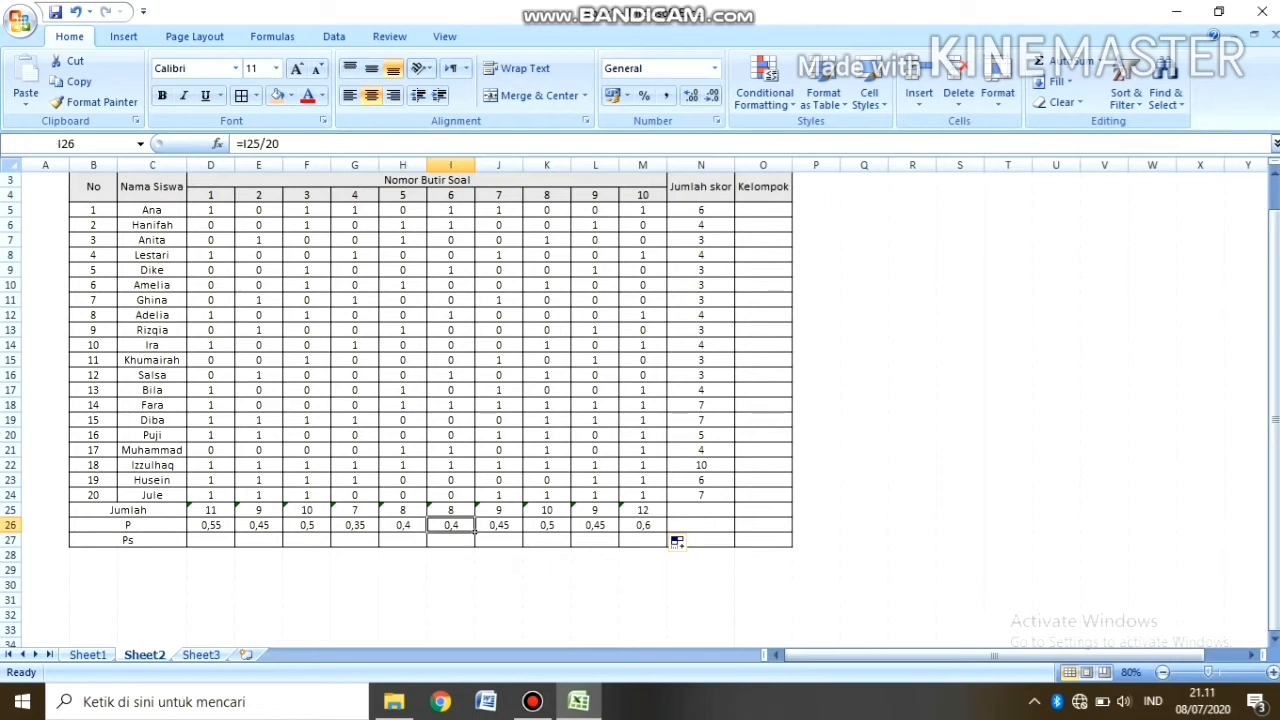
pyautogui.press('Right')
pyautogui.press('Right')
pyautogui.press('Right')
pyautogui.press('Right')
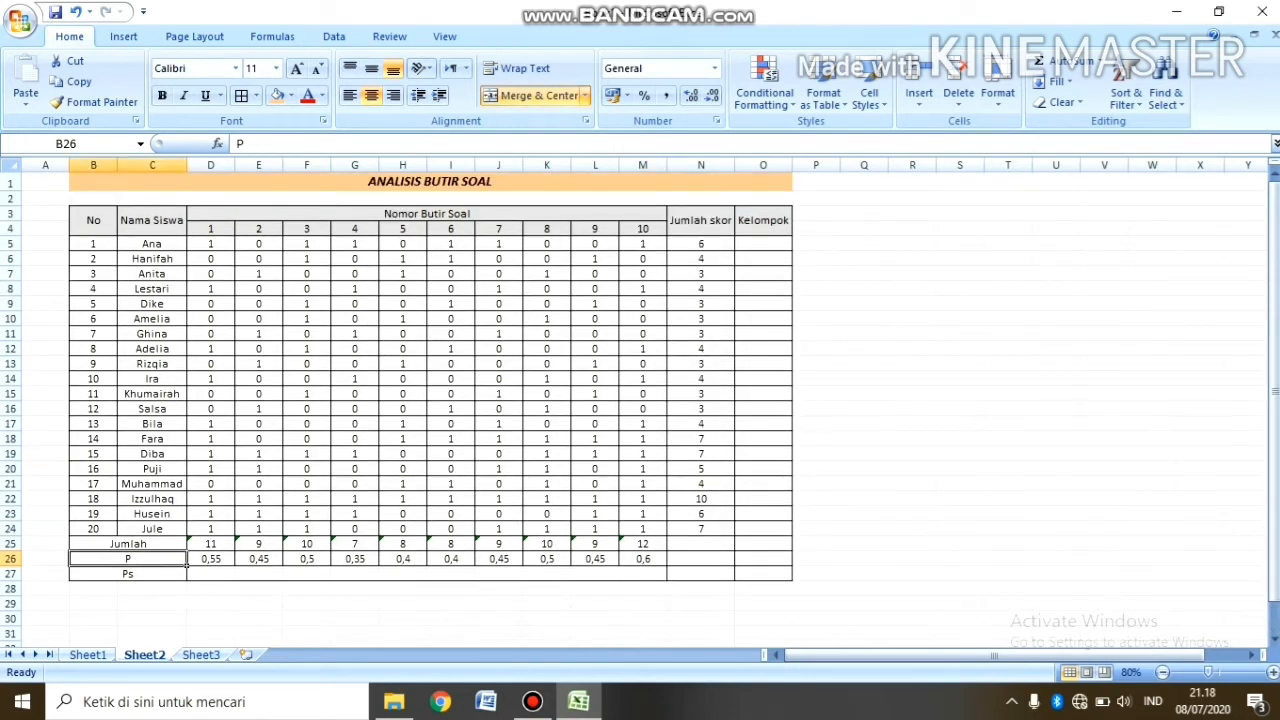
# Step: Examine the Ps row, its empty merged cell, the P values in D26:M26 and the ten question numbers
pyautogui.click(128, 574)
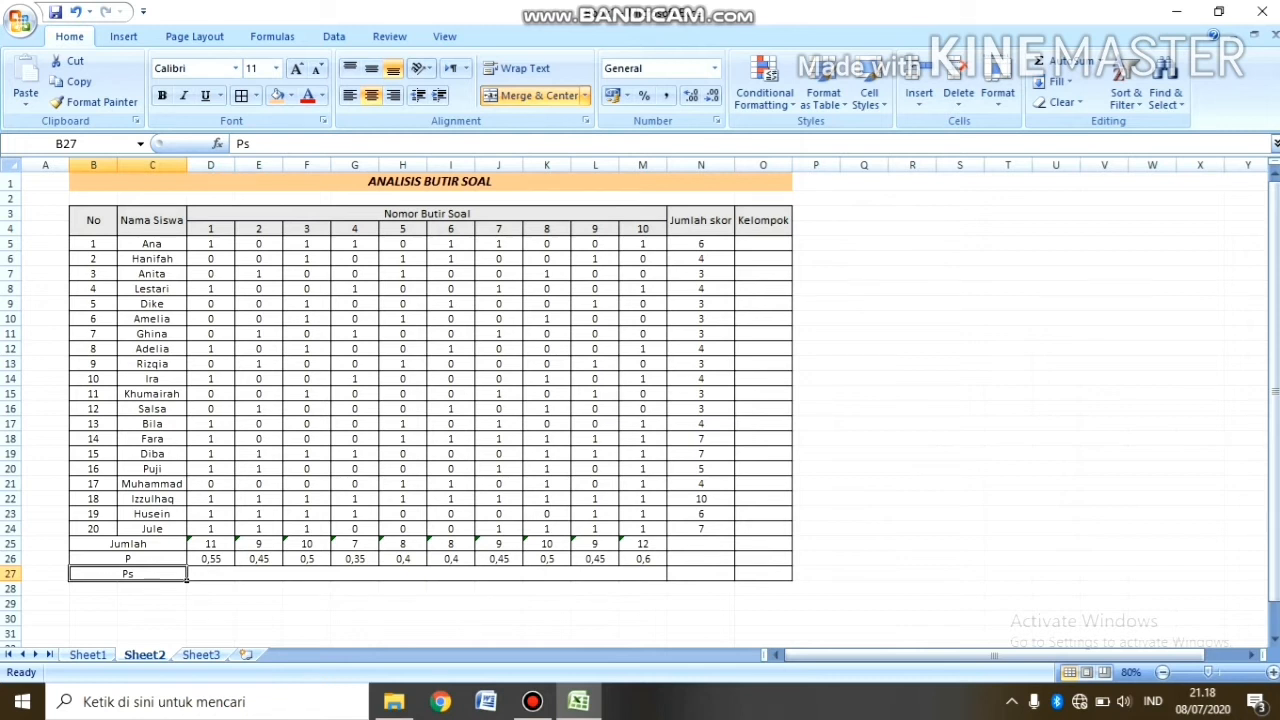
pyautogui.moveTo(210, 244); pyautogui.dragTo(660, 247)
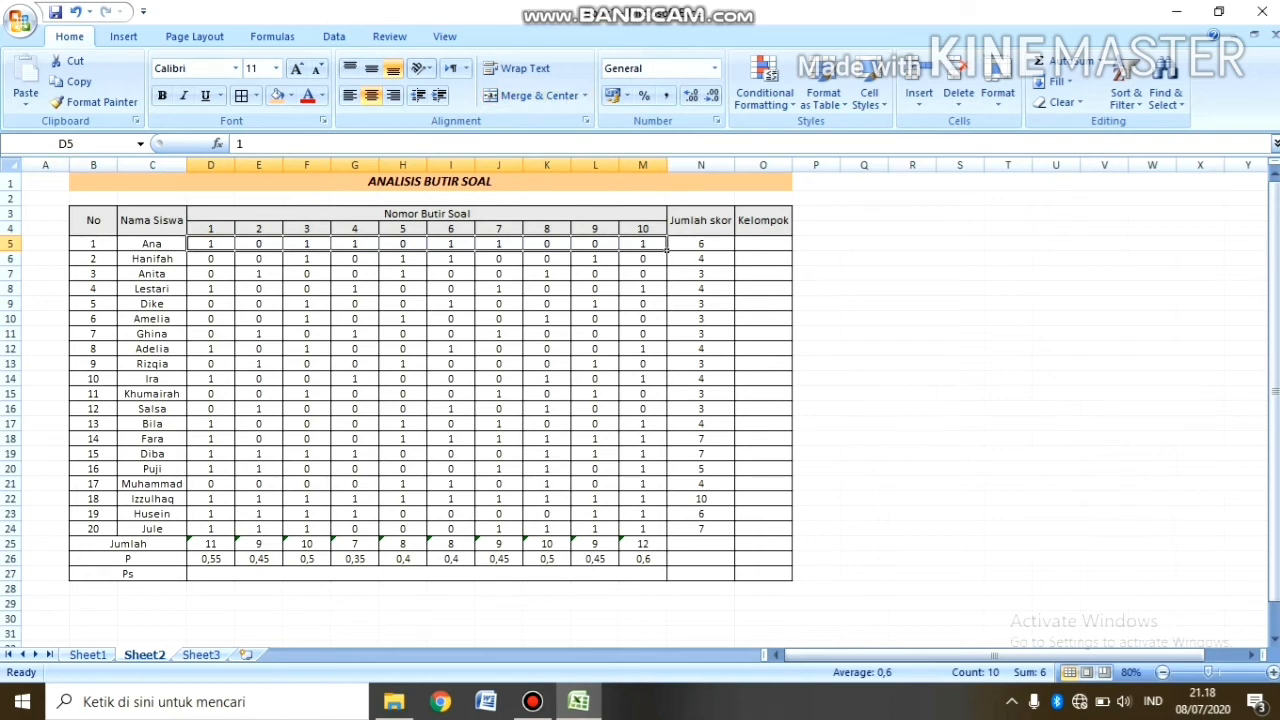
pyautogui.click(135, 575)
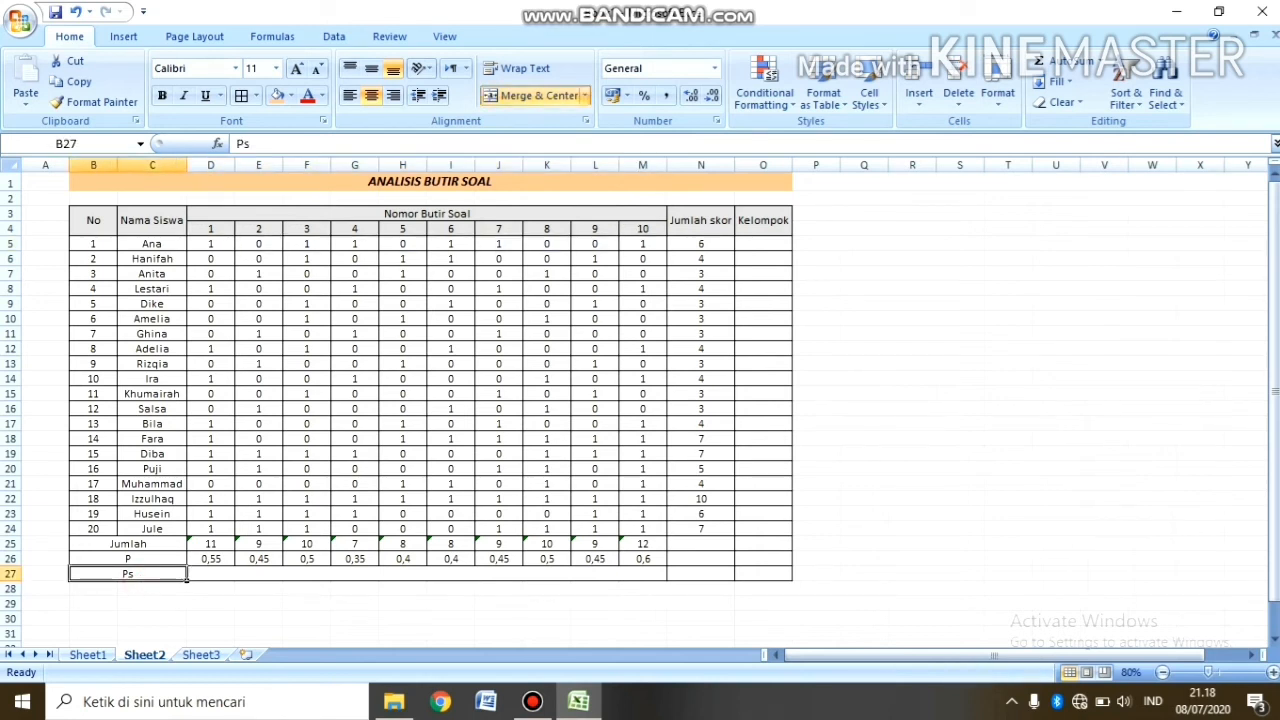
pyautogui.click(134, 561)
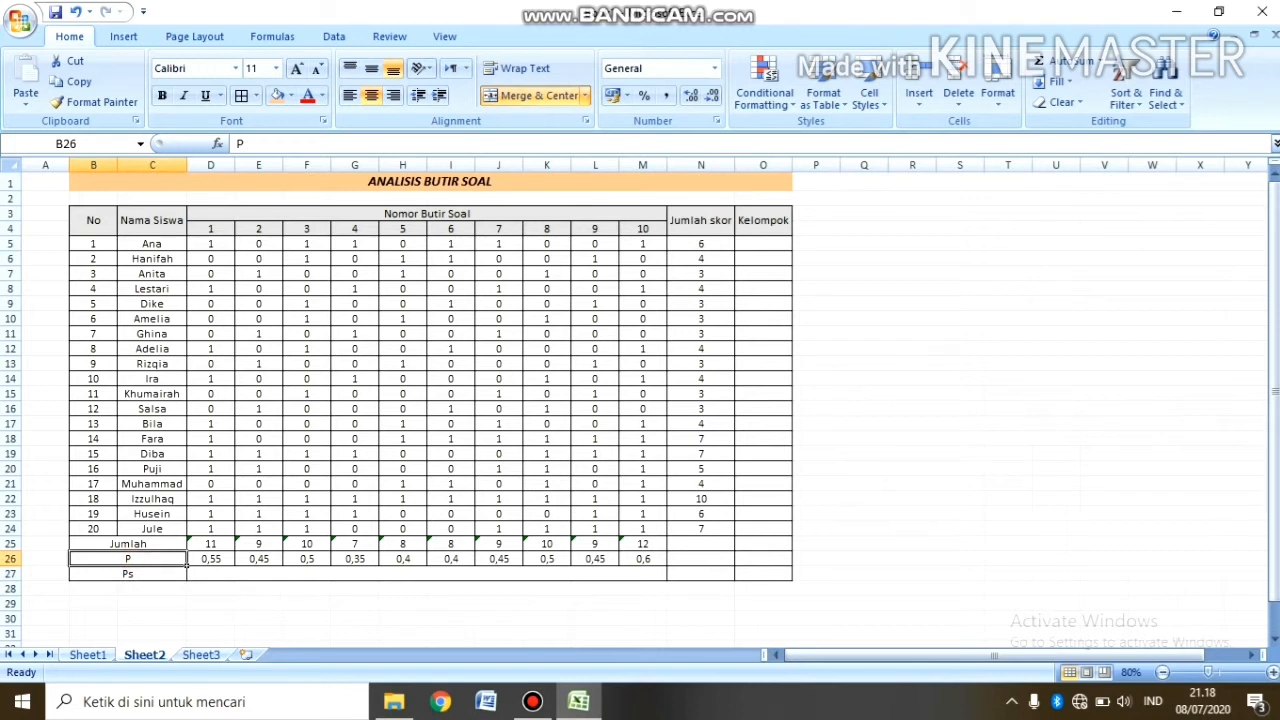
pyautogui.click(170, 576)
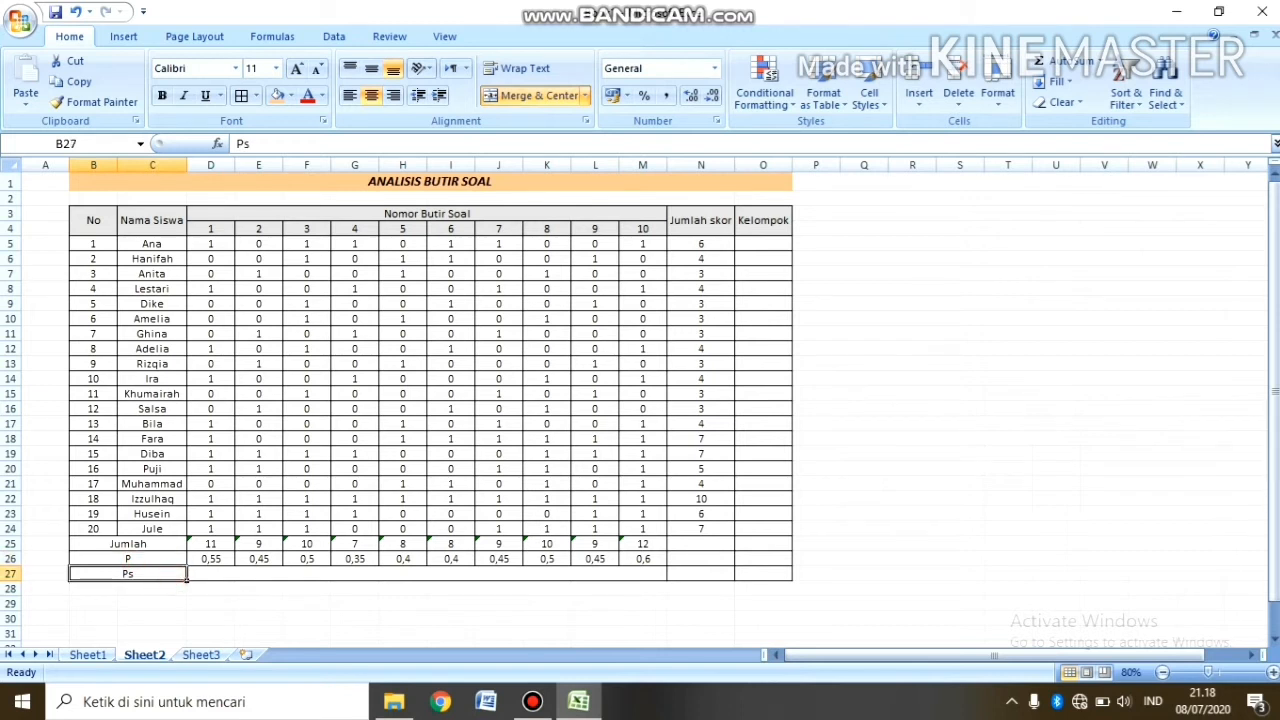
pyautogui.moveTo(205, 574); pyautogui.dragTo(650, 574)
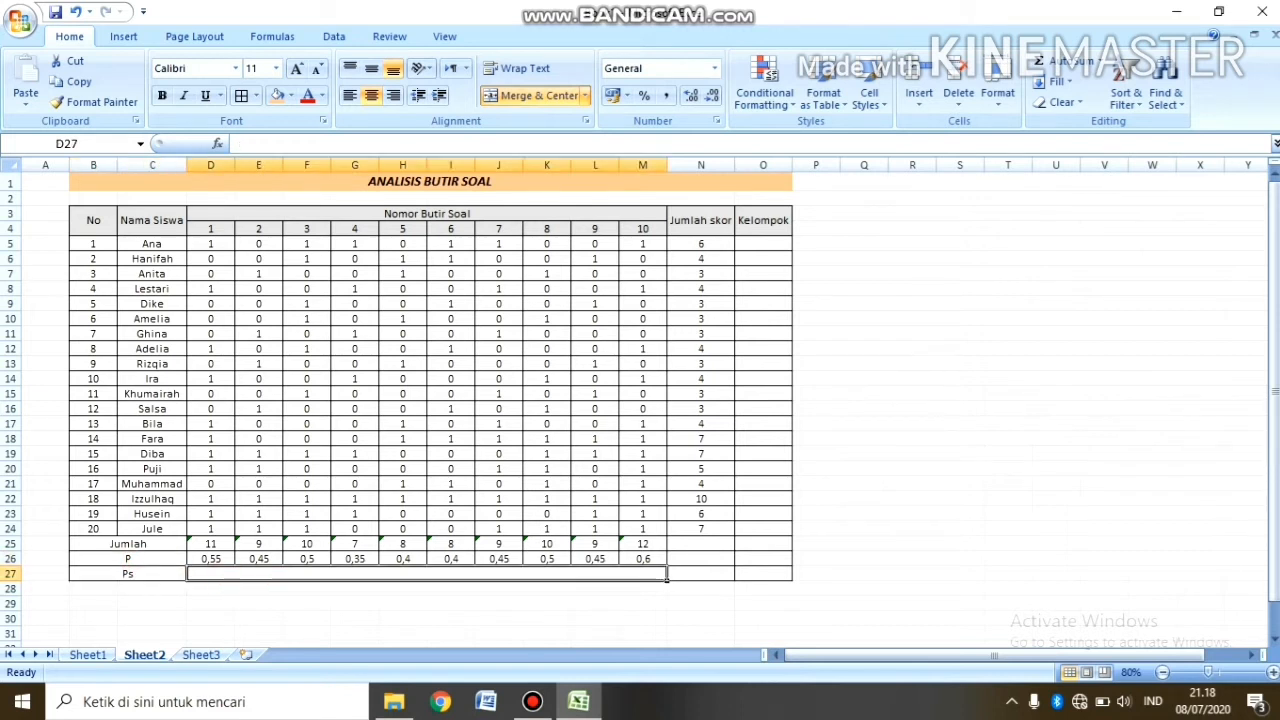
pyautogui.moveTo(212, 560); pyautogui.dragTo(667, 563)
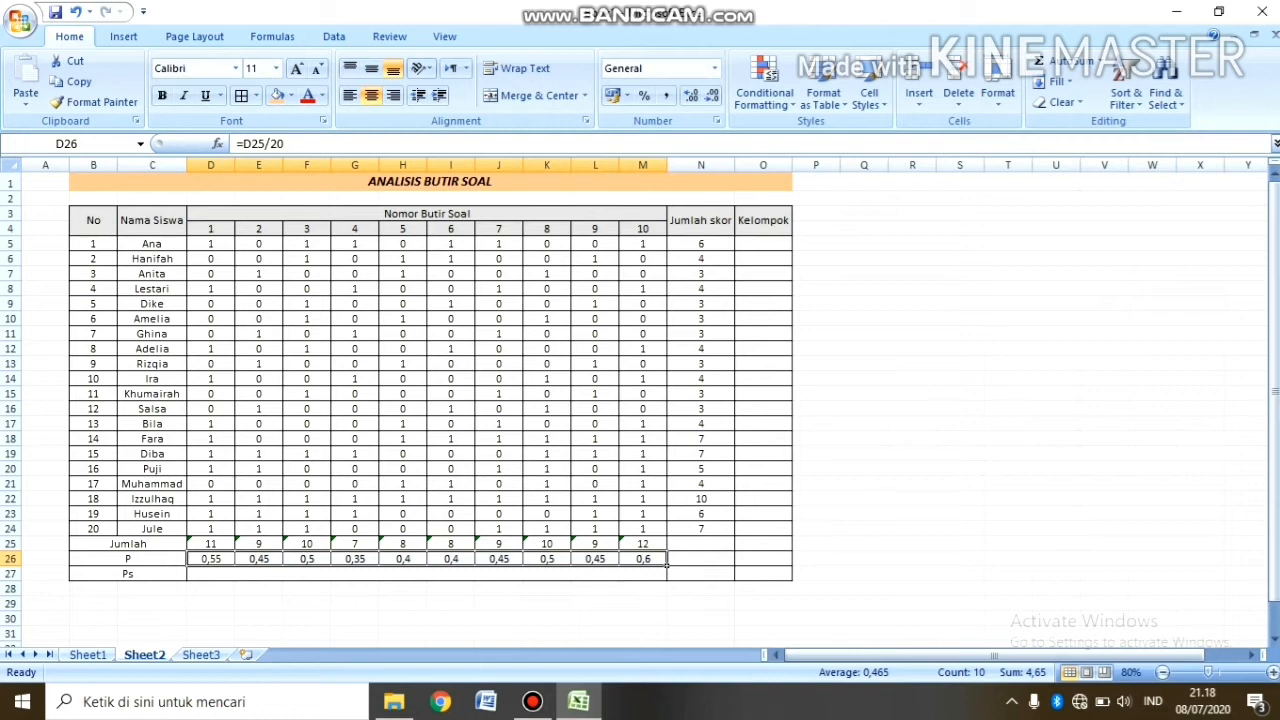
pyautogui.moveTo(210, 232); pyautogui.dragTo(670, 232)
pyautogui.moveTo(210, 558); pyautogui.dragTo(666, 563)
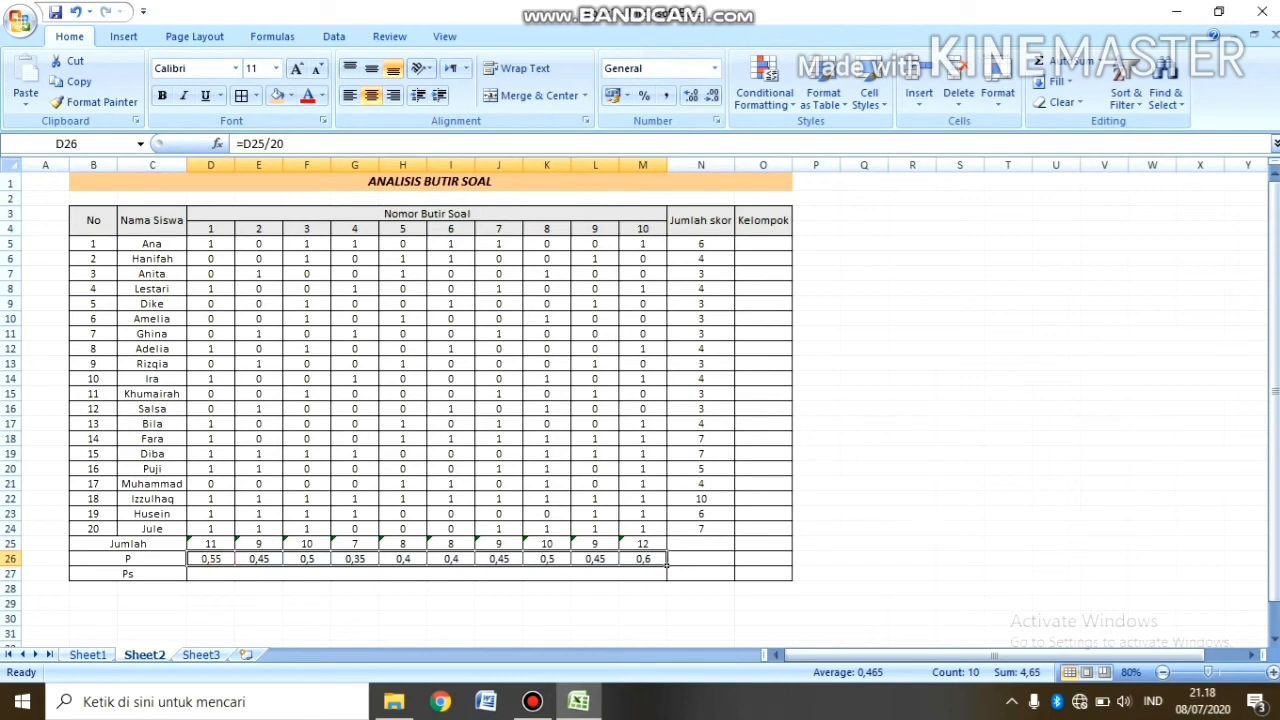
# Step: Calculate Ps in the merged cell D27 with =SUM(D26:M26)/10 and check the resulting cell
pyautogui.click(640, 573)
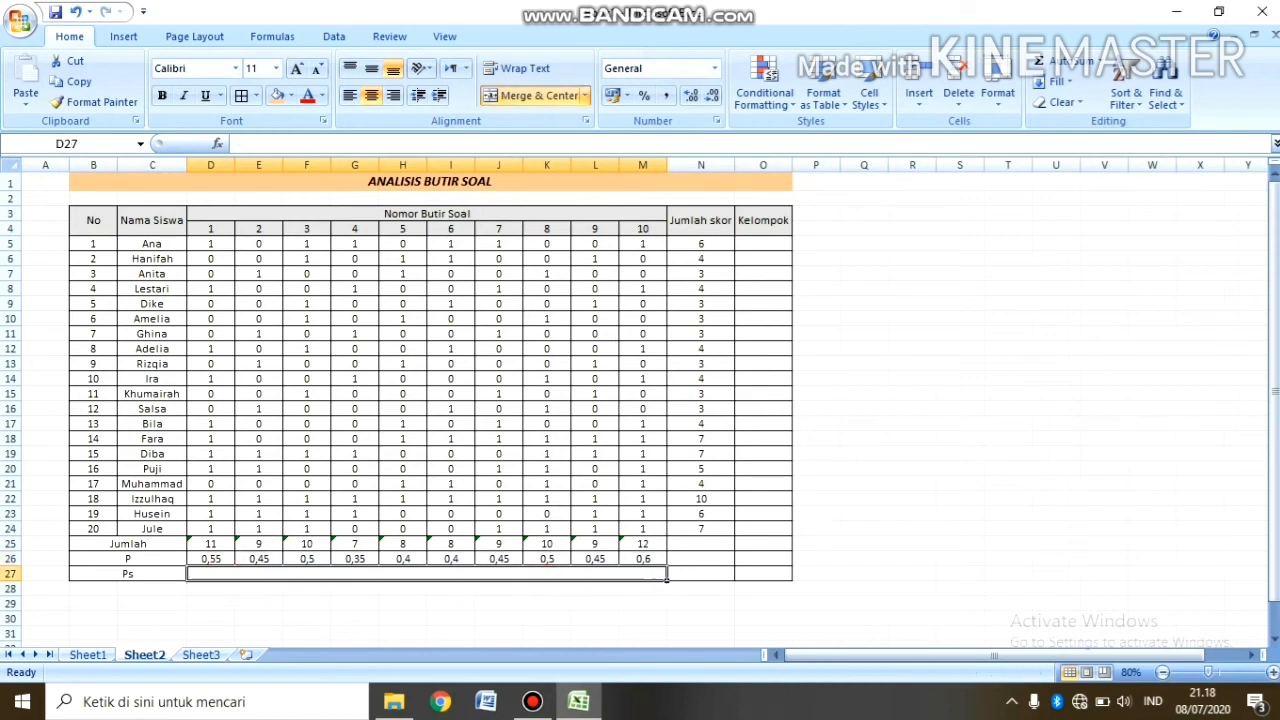
pyautogui.write('=')
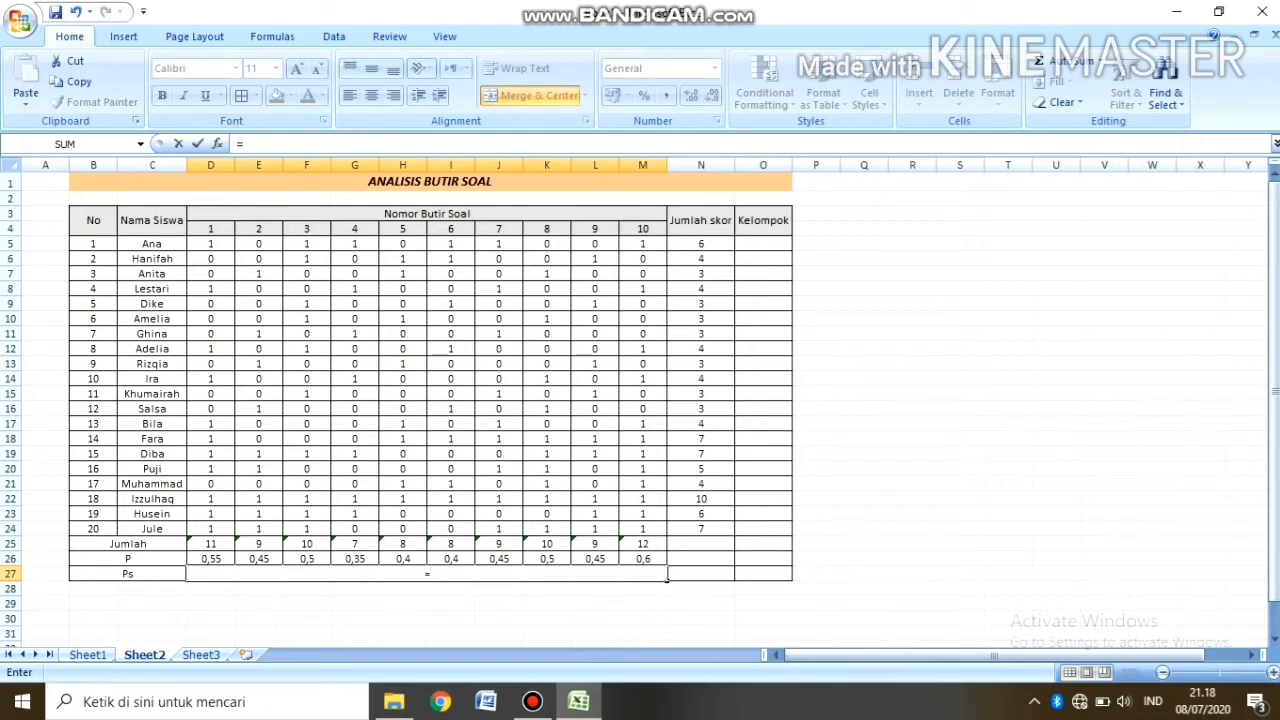
pyautogui.write('SUM(')
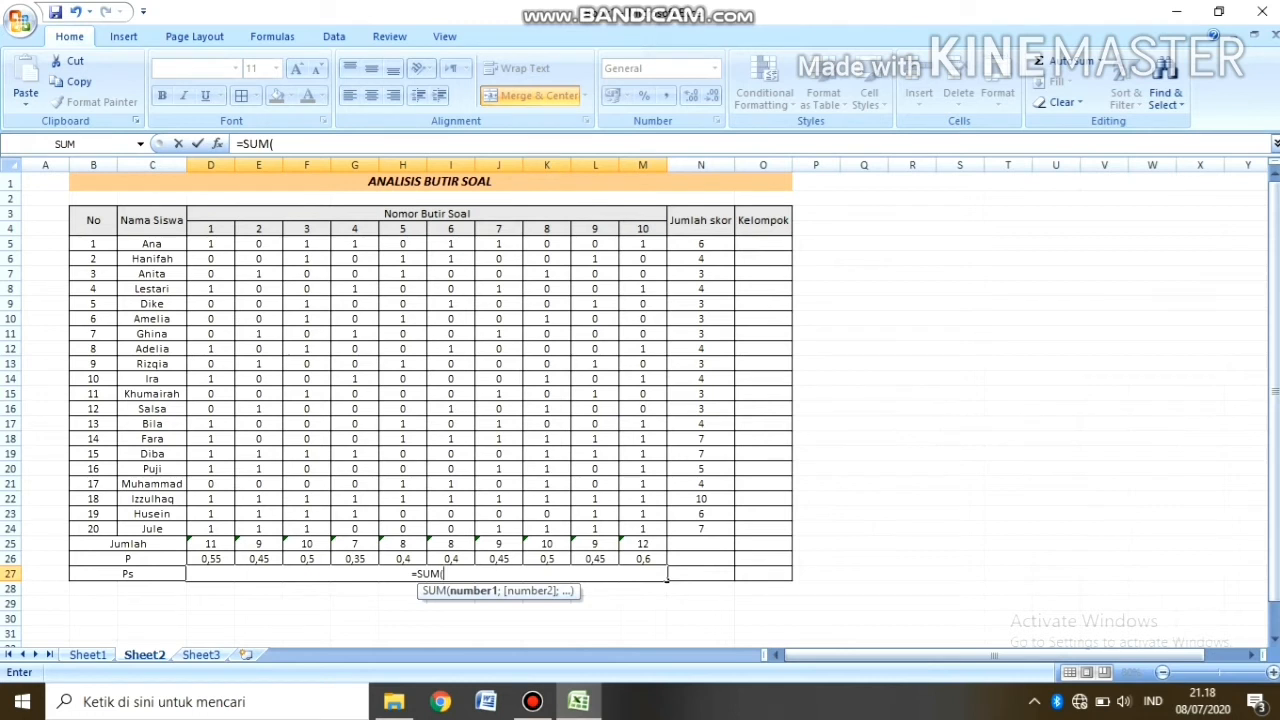
pyautogui.click(210, 559)
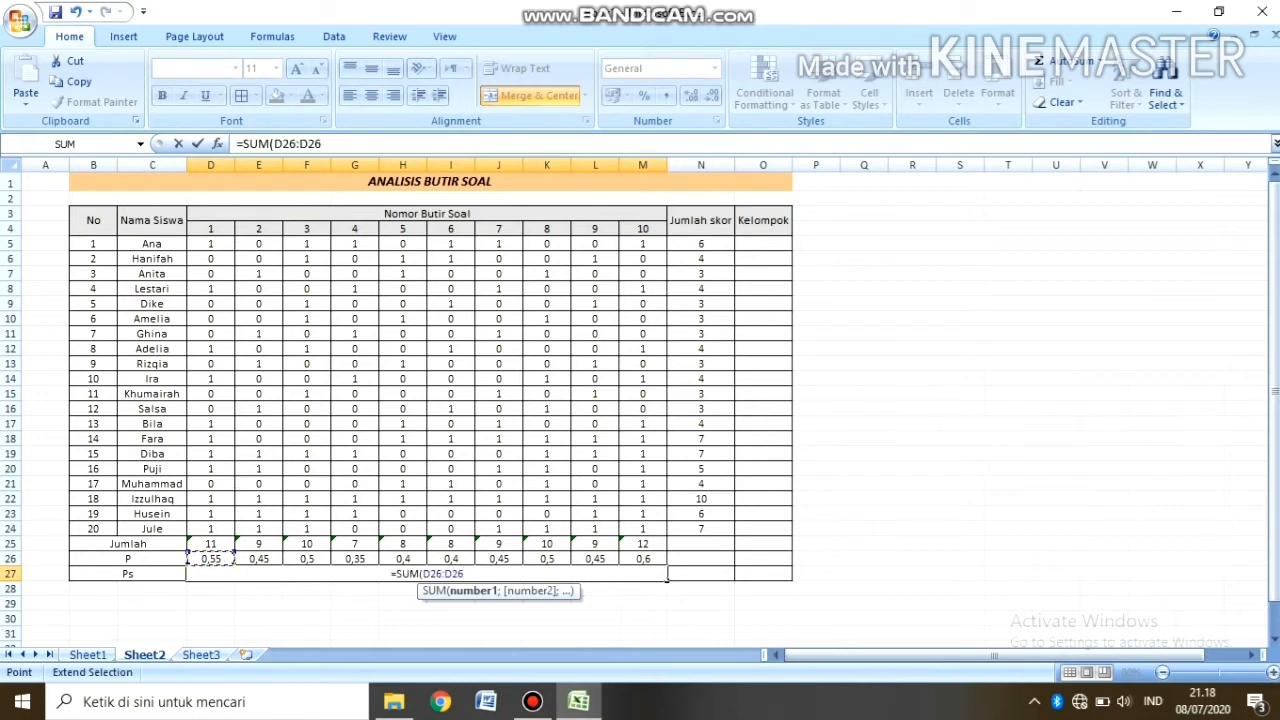
pyautogui.moveTo(210, 559); pyautogui.dragTo(660, 559)
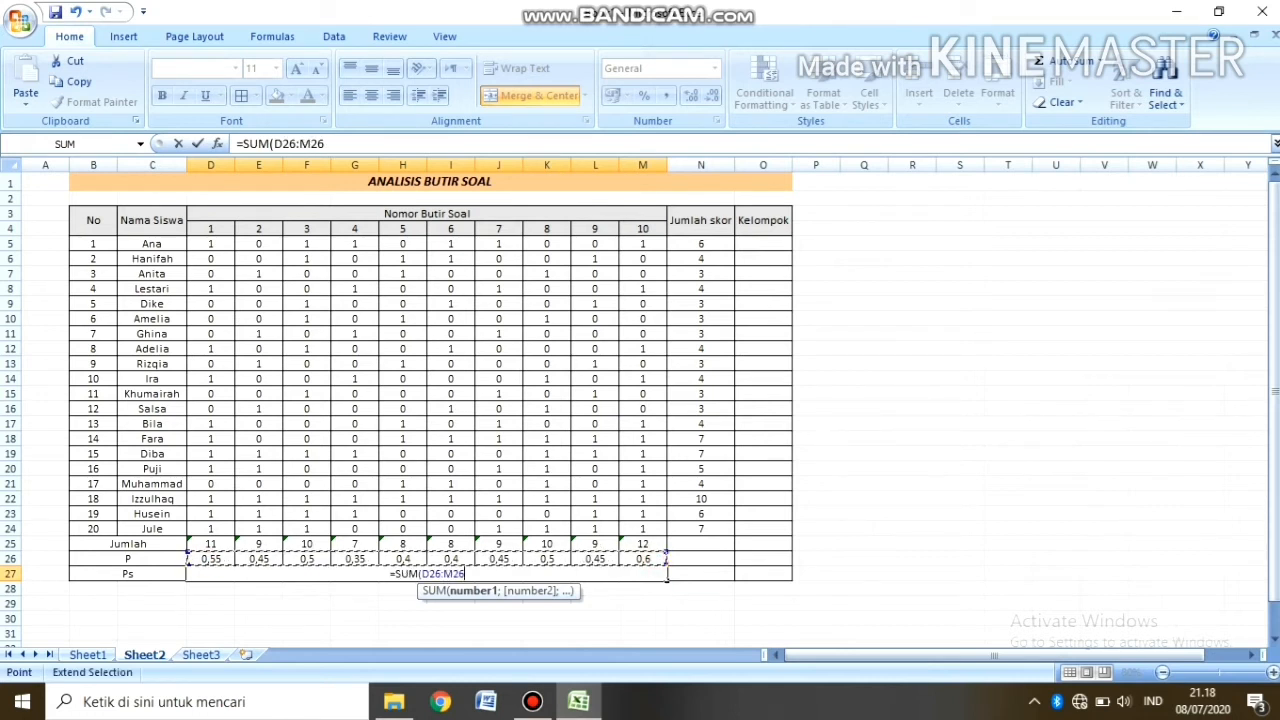
pyautogui.write(')')
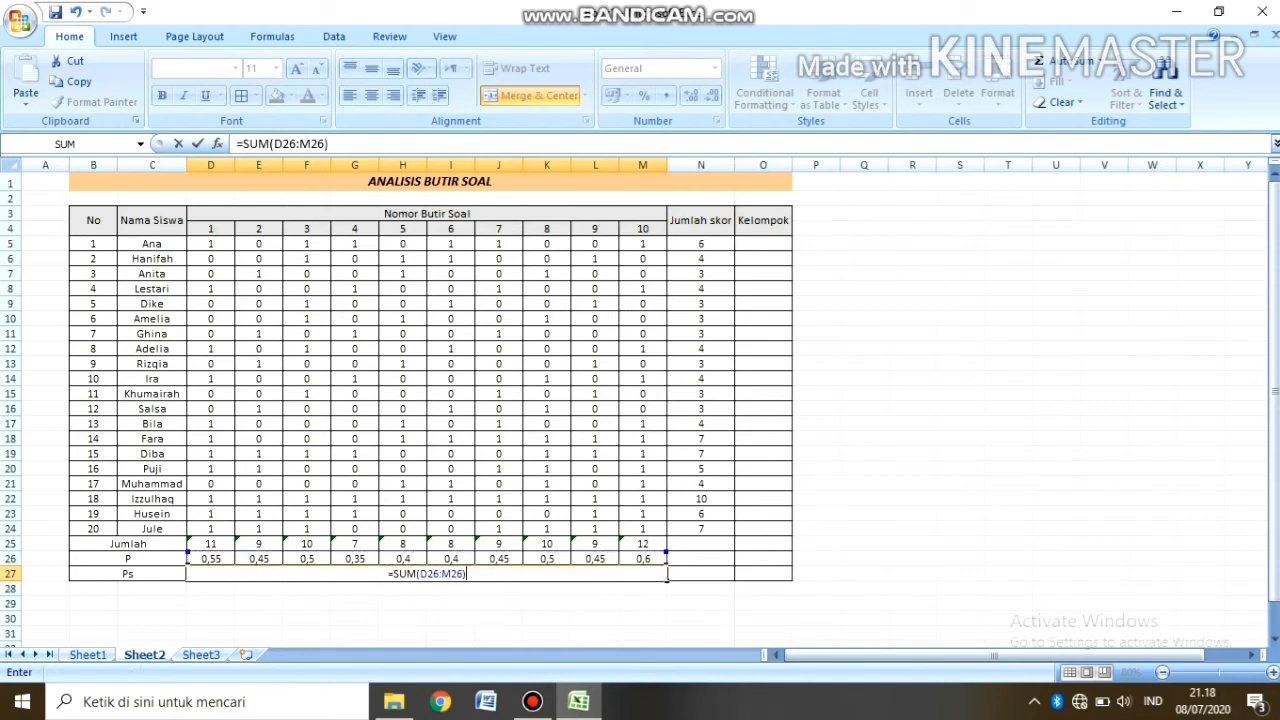
pyautogui.write('/10')
pyautogui.press('Return')
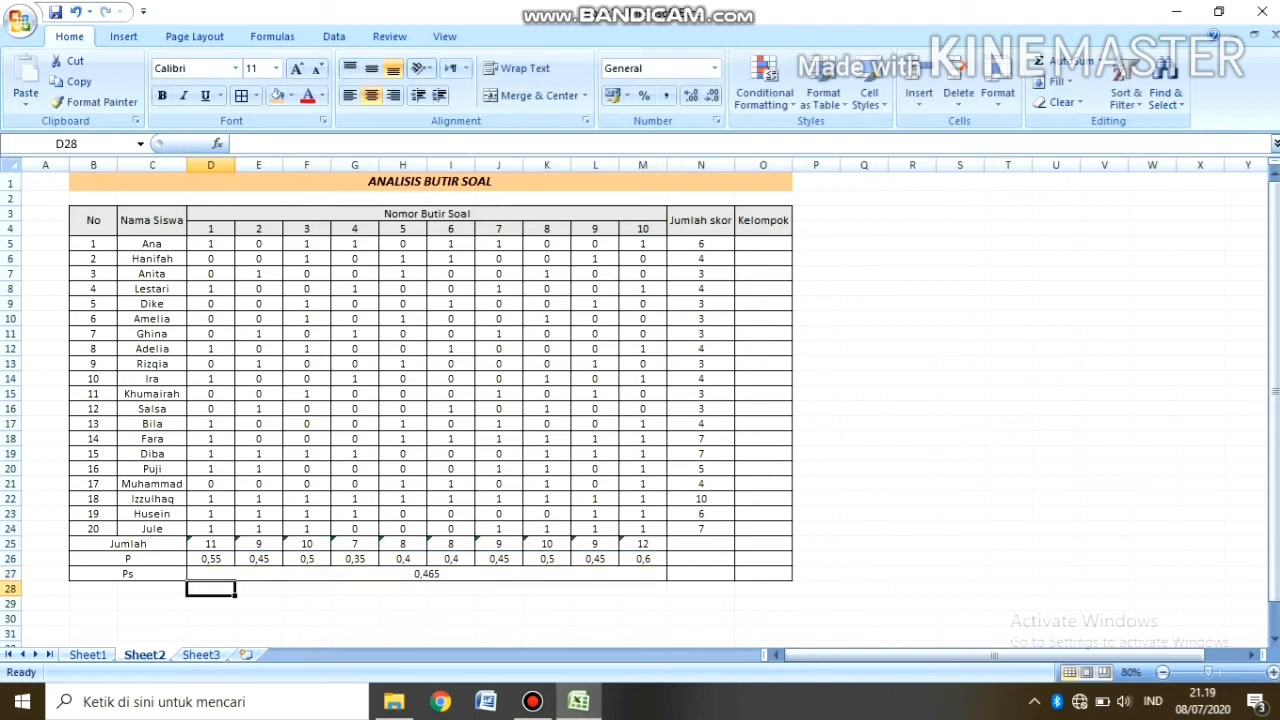
pyautogui.click(518, 578)
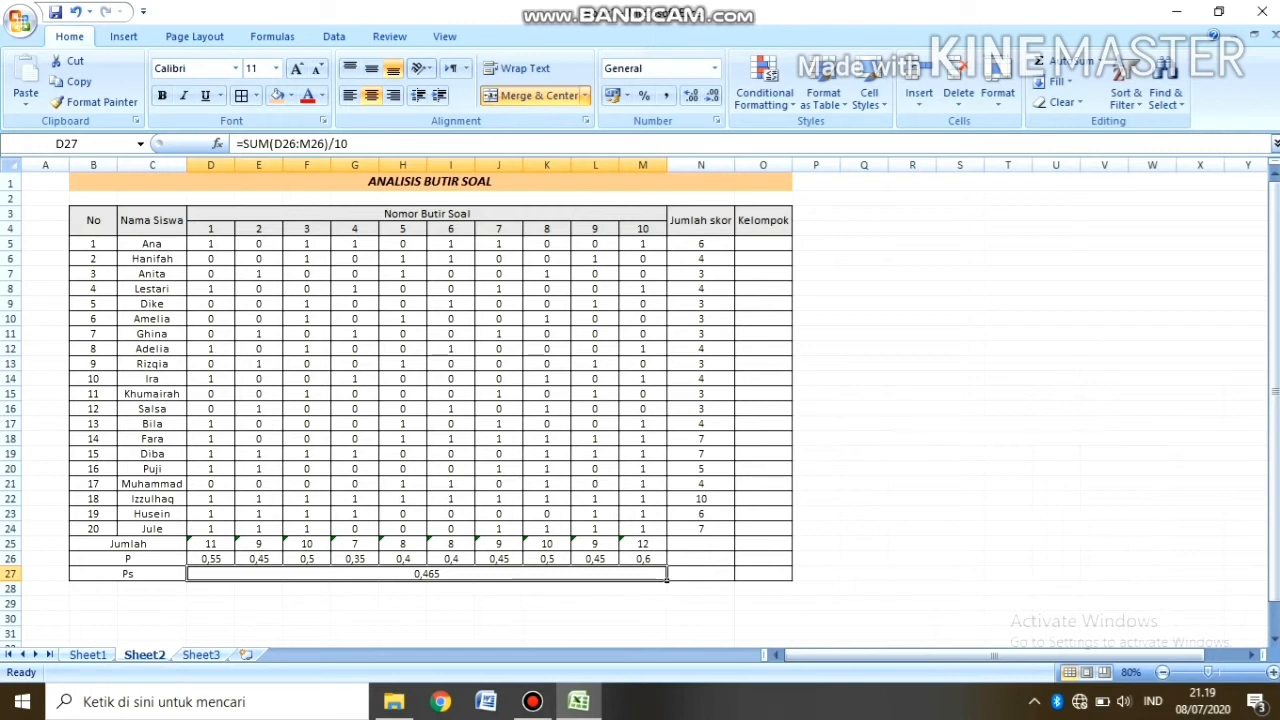
pyautogui.click(450, 588)
pyautogui.click(412, 575)
pyautogui.click(468, 589)
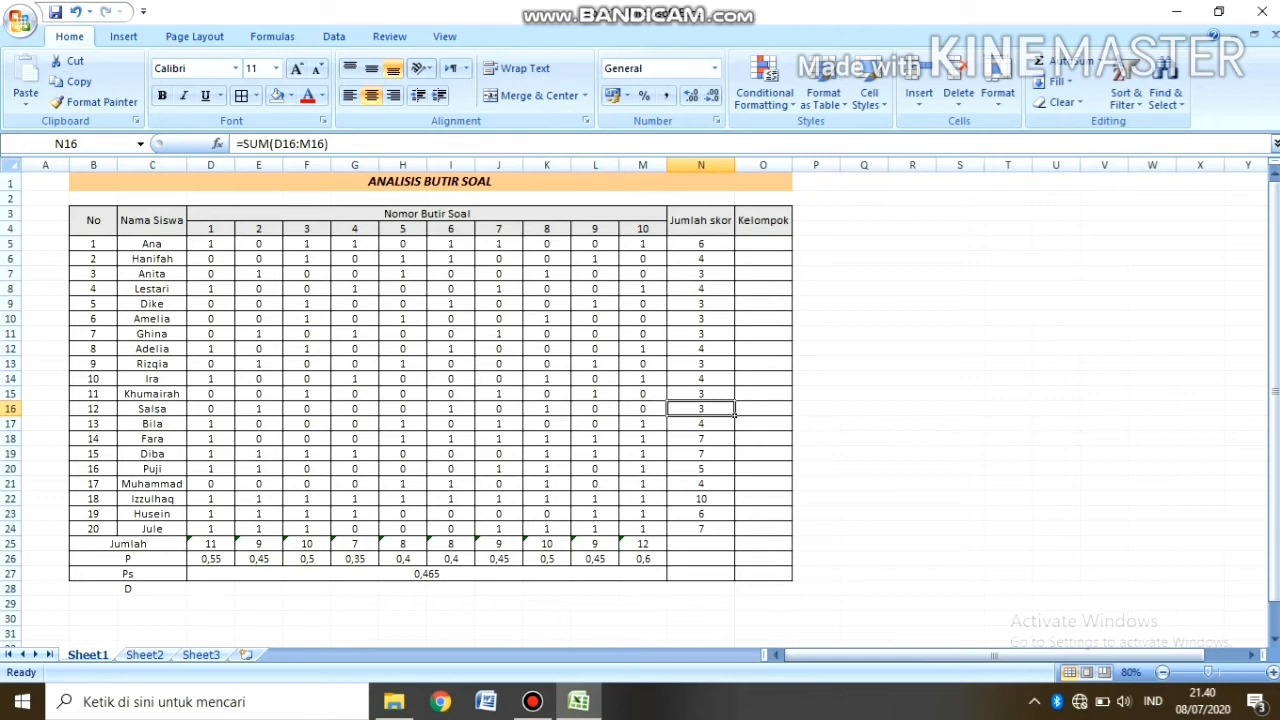
# Step: Examine the D row label and the Jumlah skor column from the first student to the last on Sheet1
pyautogui.click(160, 588)
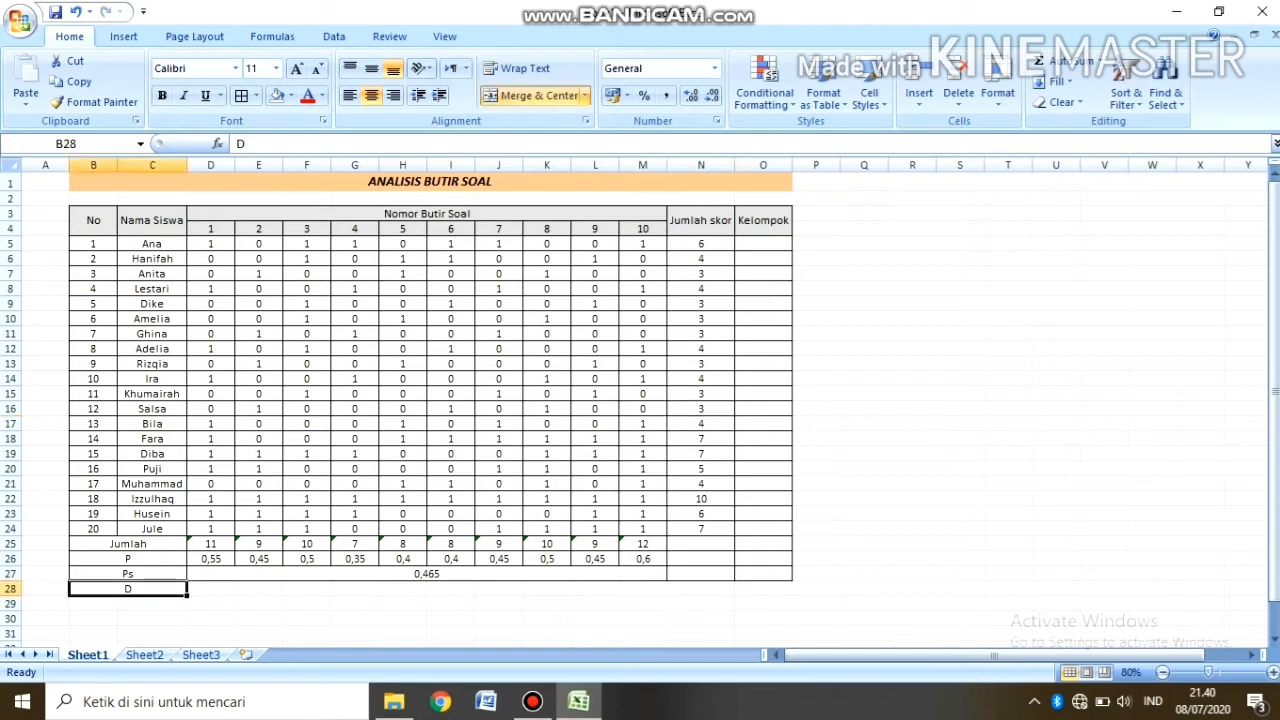
pyautogui.click(704, 245)
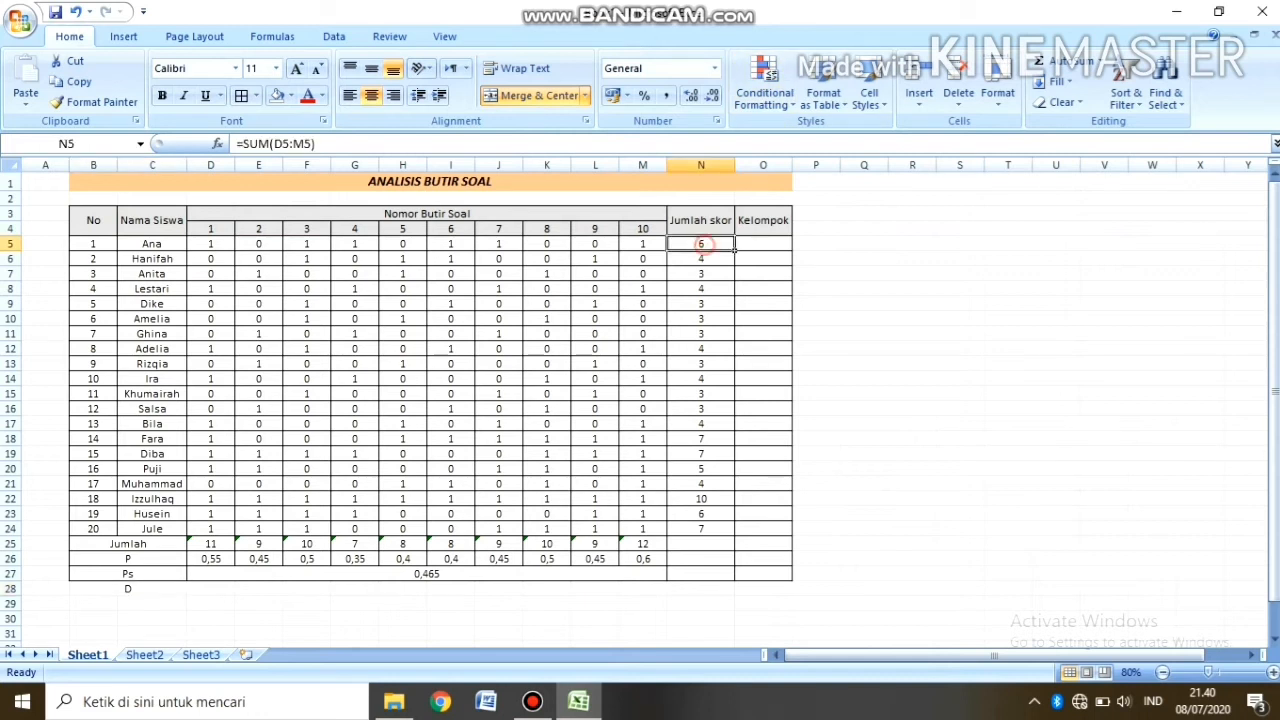
pyautogui.click(704, 529)
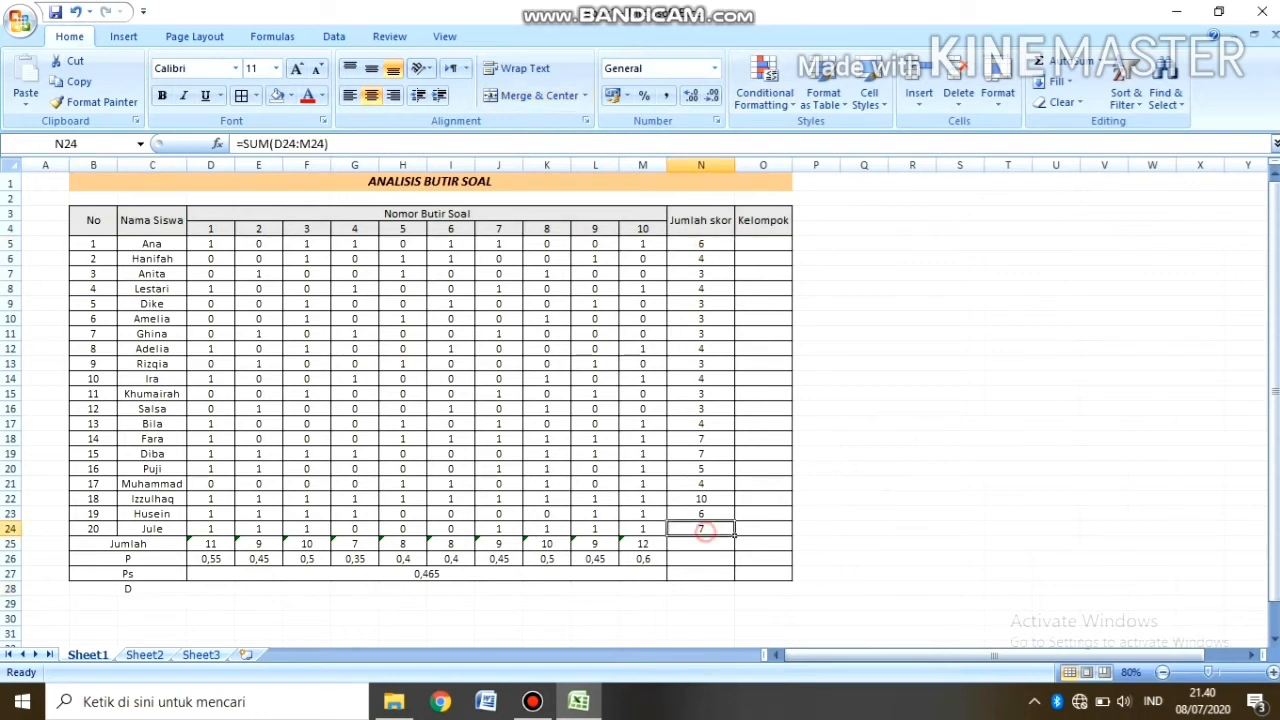
pyautogui.moveTo(704, 245); pyautogui.dragTo(704, 529)
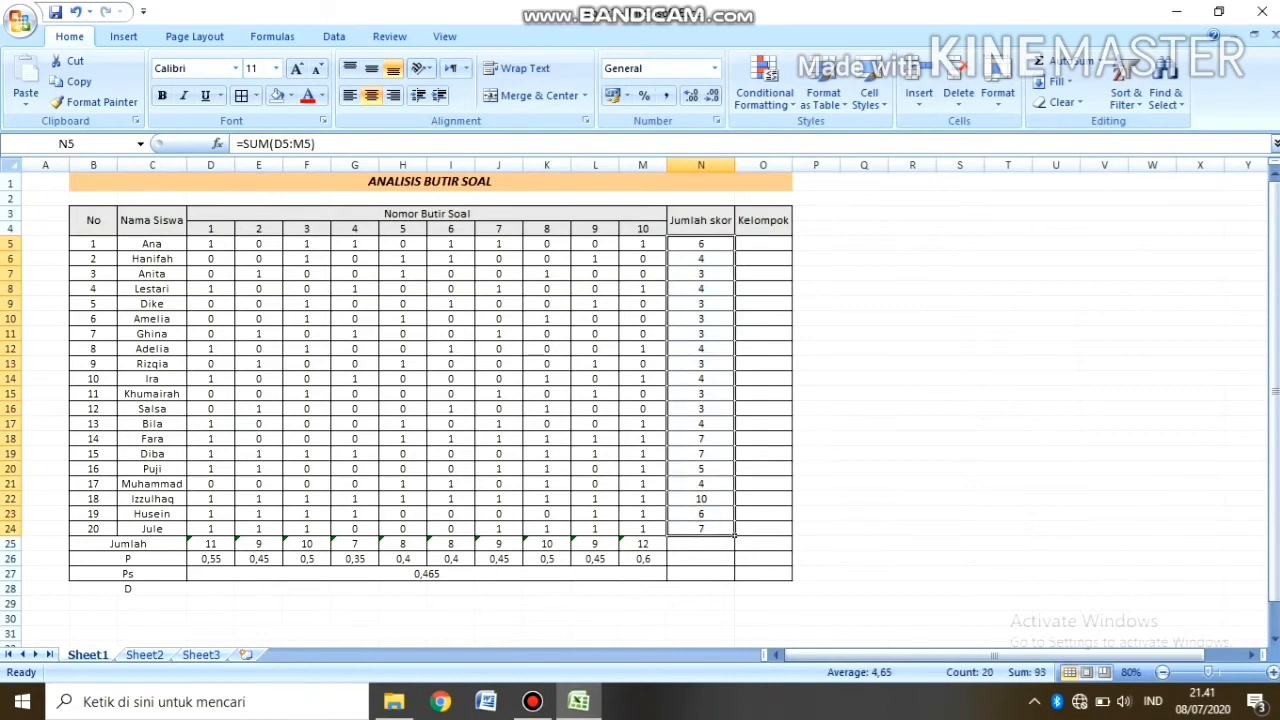
pyautogui.click(706, 499)
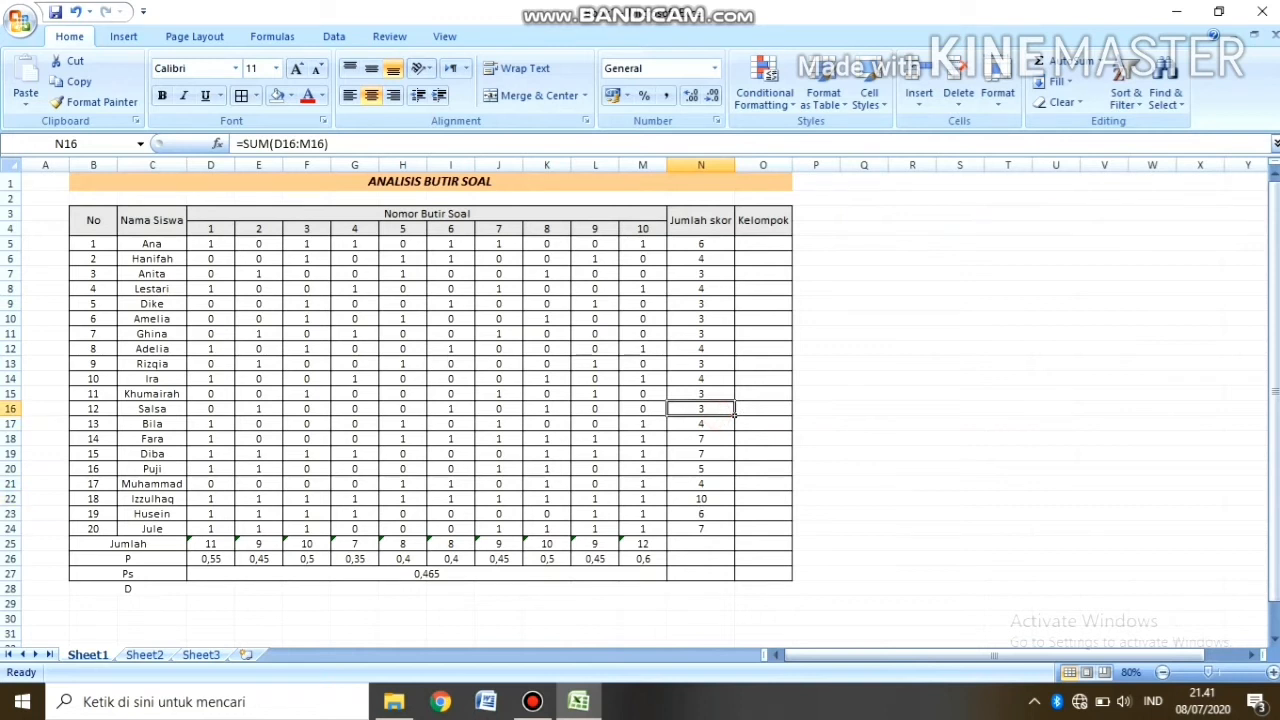
# Step: On Sheet3, widen the Nama Siswa column to fit the names and merge Kelompok cells O5:O14 and O15:O24 into two blocks
pyautogui.click(200, 654)
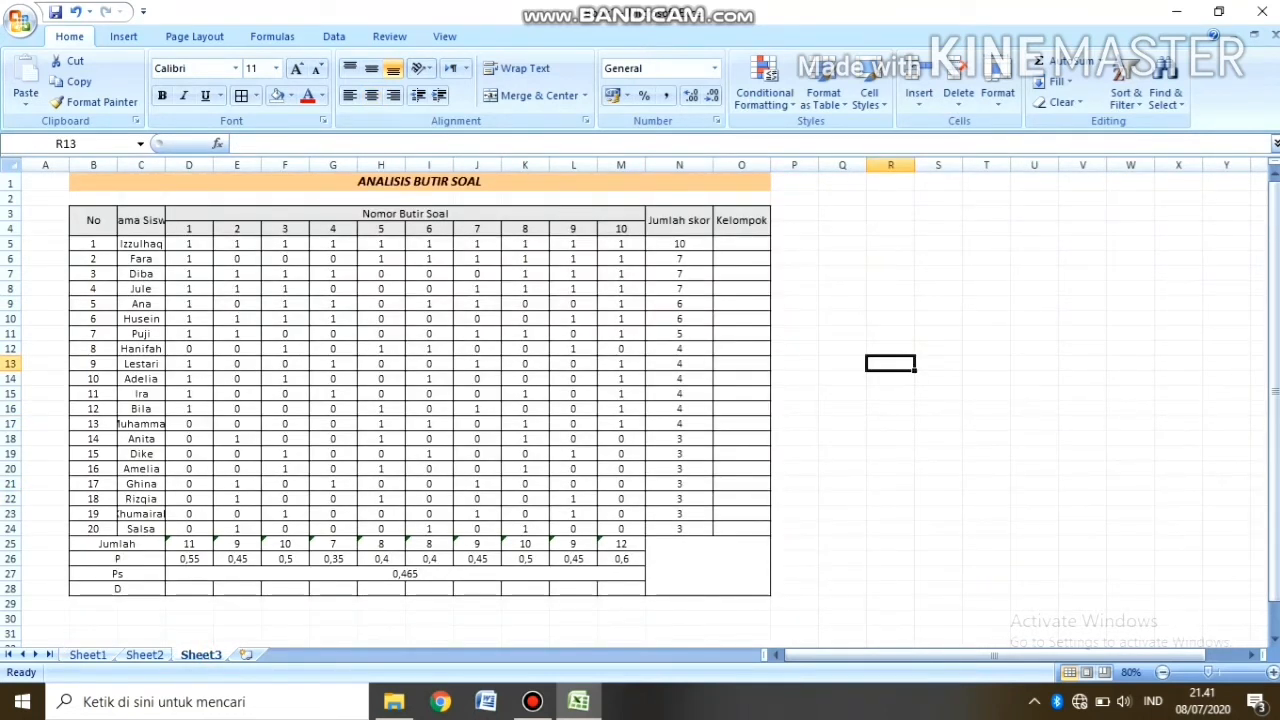
pyautogui.moveTo(165, 165); pyautogui.dragTo(187, 165)
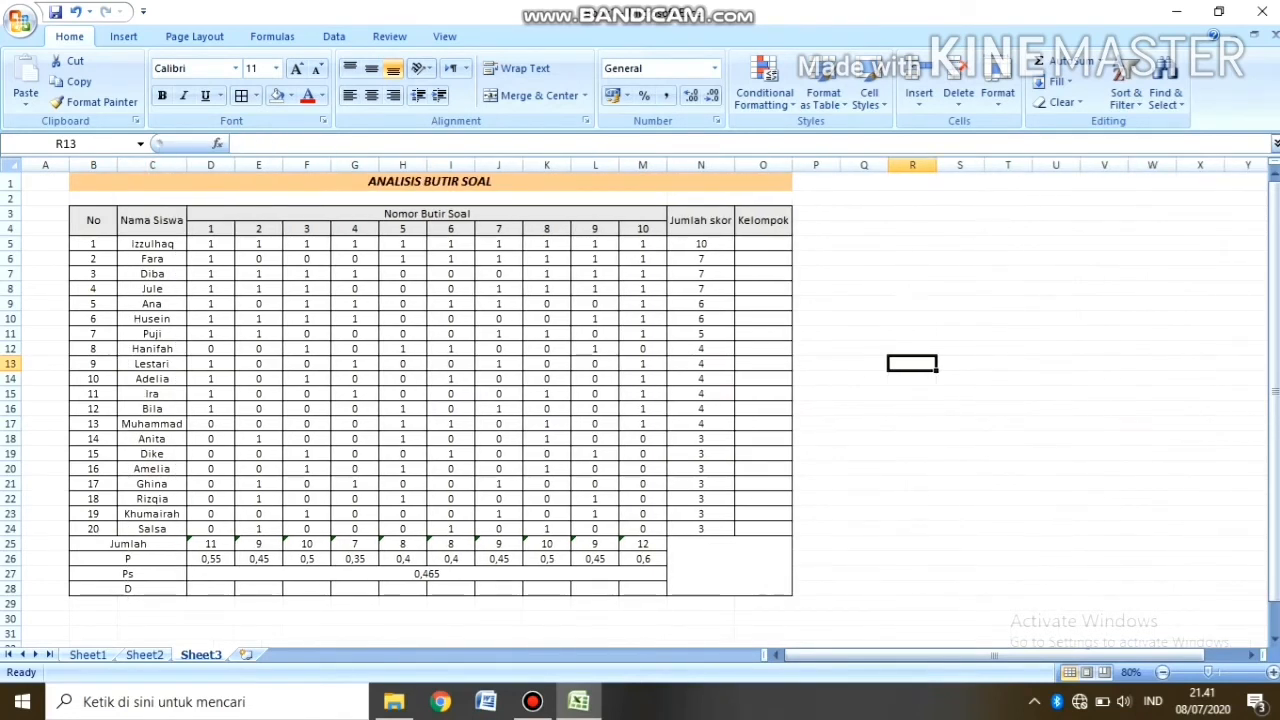
pyautogui.click(762, 244)
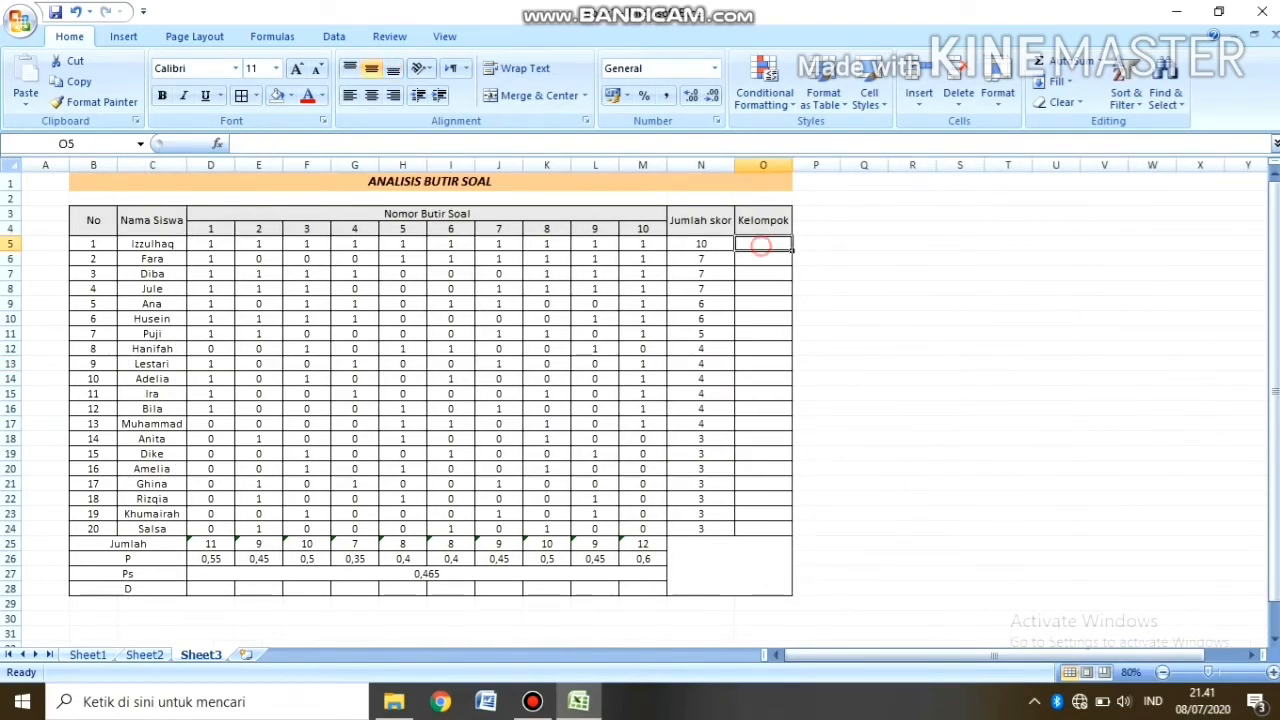
pyautogui.moveTo(762, 244); pyautogui.dragTo(762, 379)
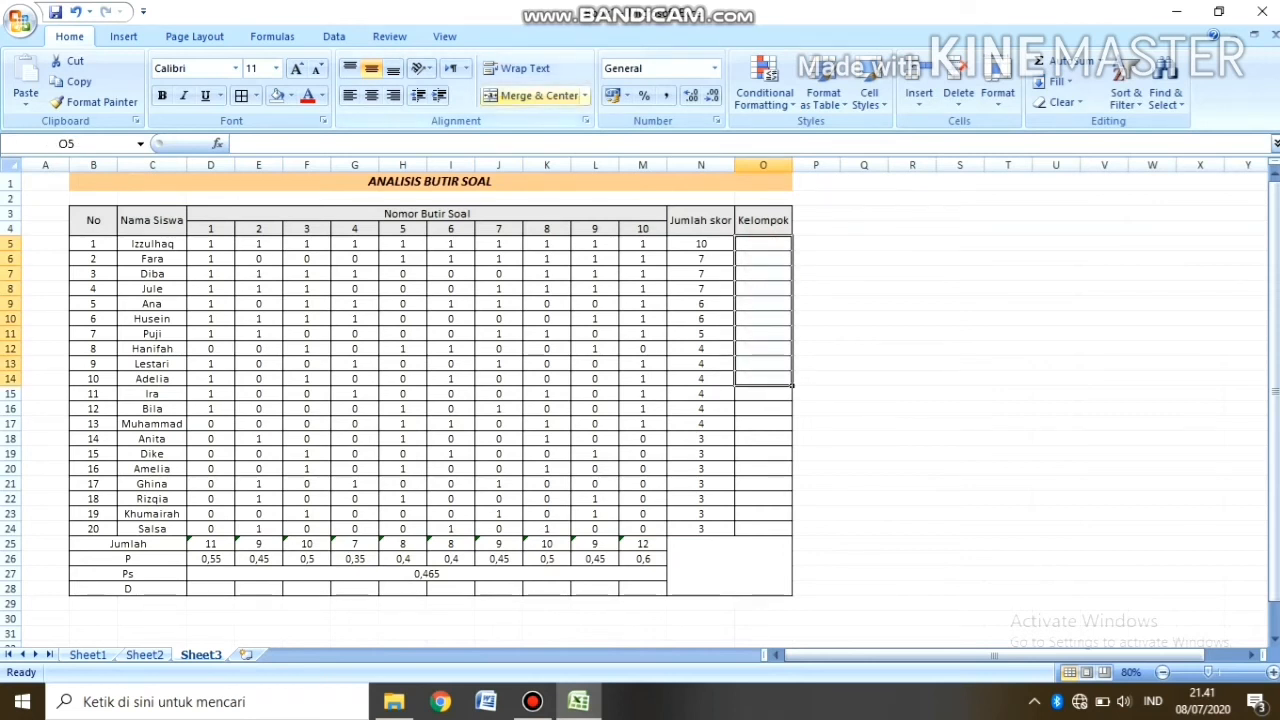
pyautogui.click(540, 95)
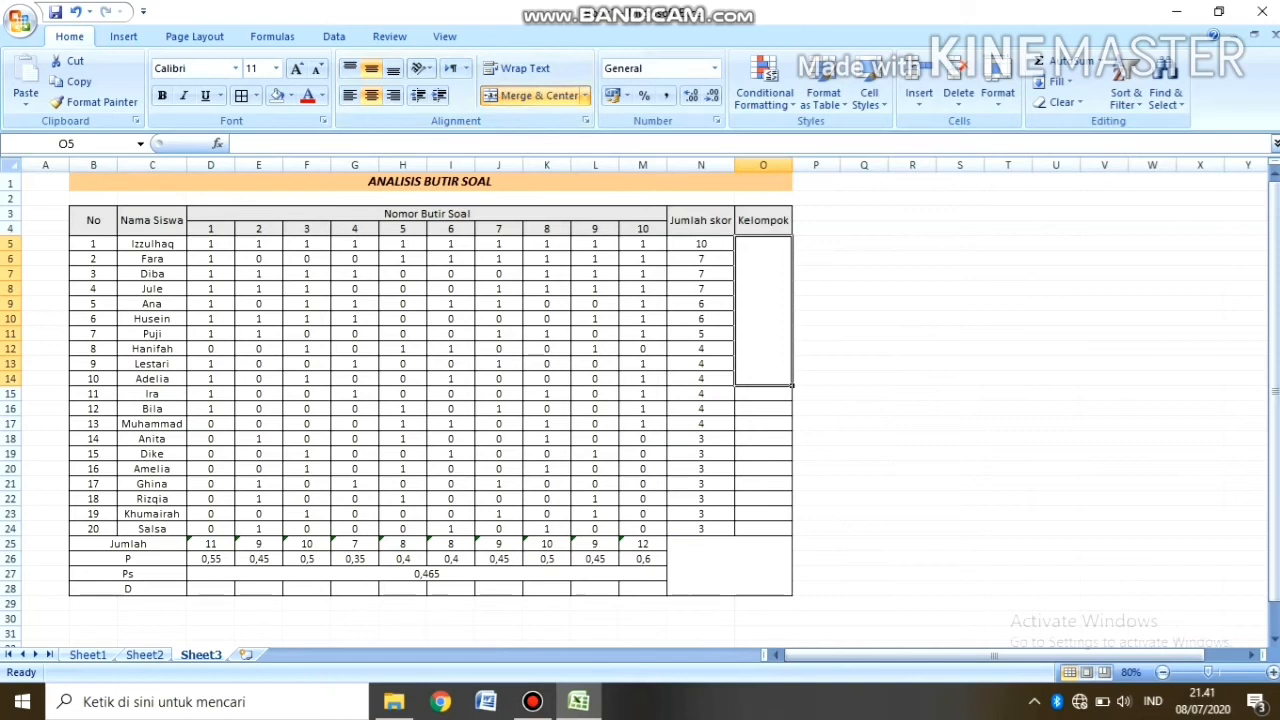
pyautogui.moveTo(762, 394); pyautogui.dragTo(762, 529)
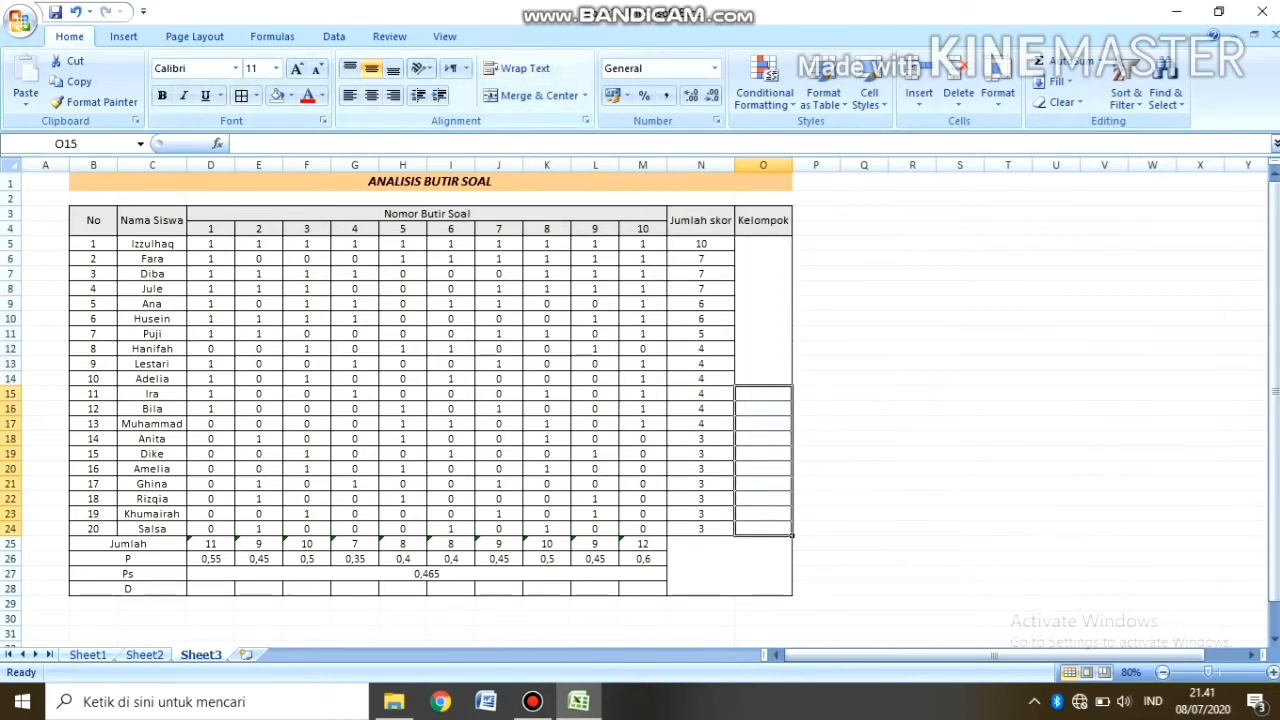
pyautogui.click(541, 94)
# Step: Fill the upper Kelompok block O5:O14 with light aqua and the lower block O15:O24 with light purple
pyautogui.click(760, 337)
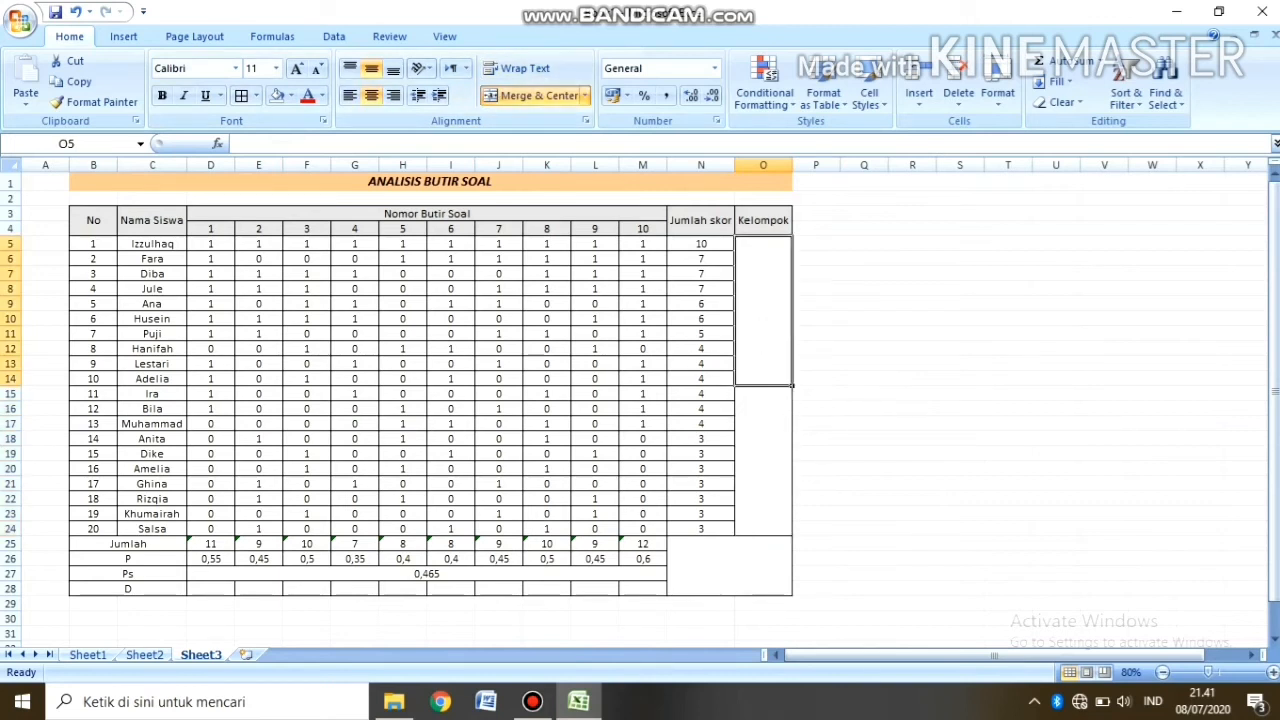
pyautogui.click(290, 95)
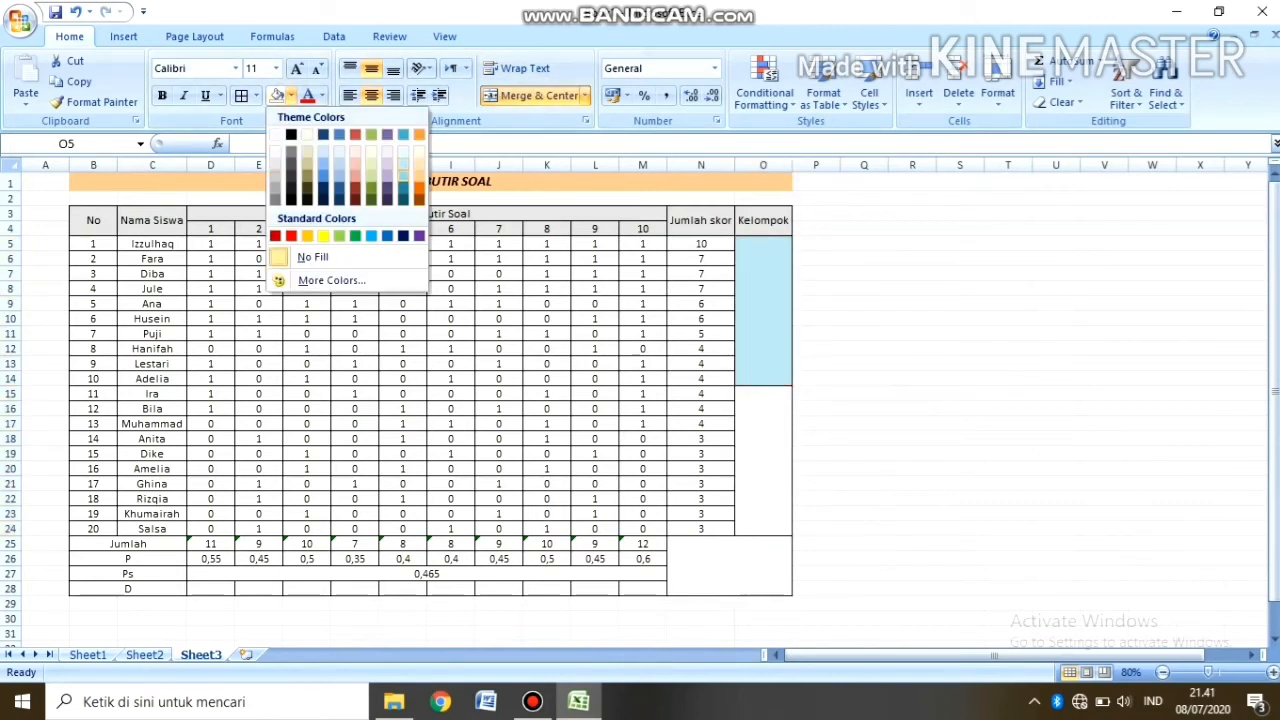
pyautogui.click(403, 175)
pyautogui.click(766, 470)
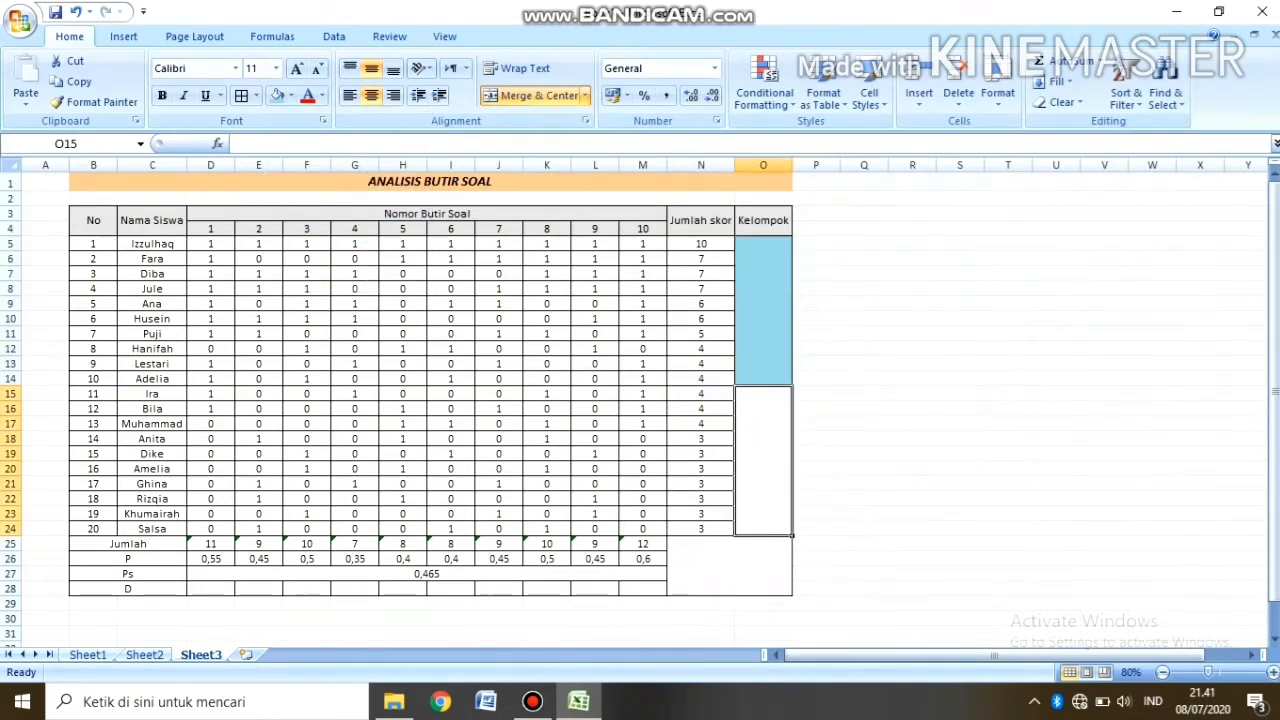
pyautogui.click(290, 95)
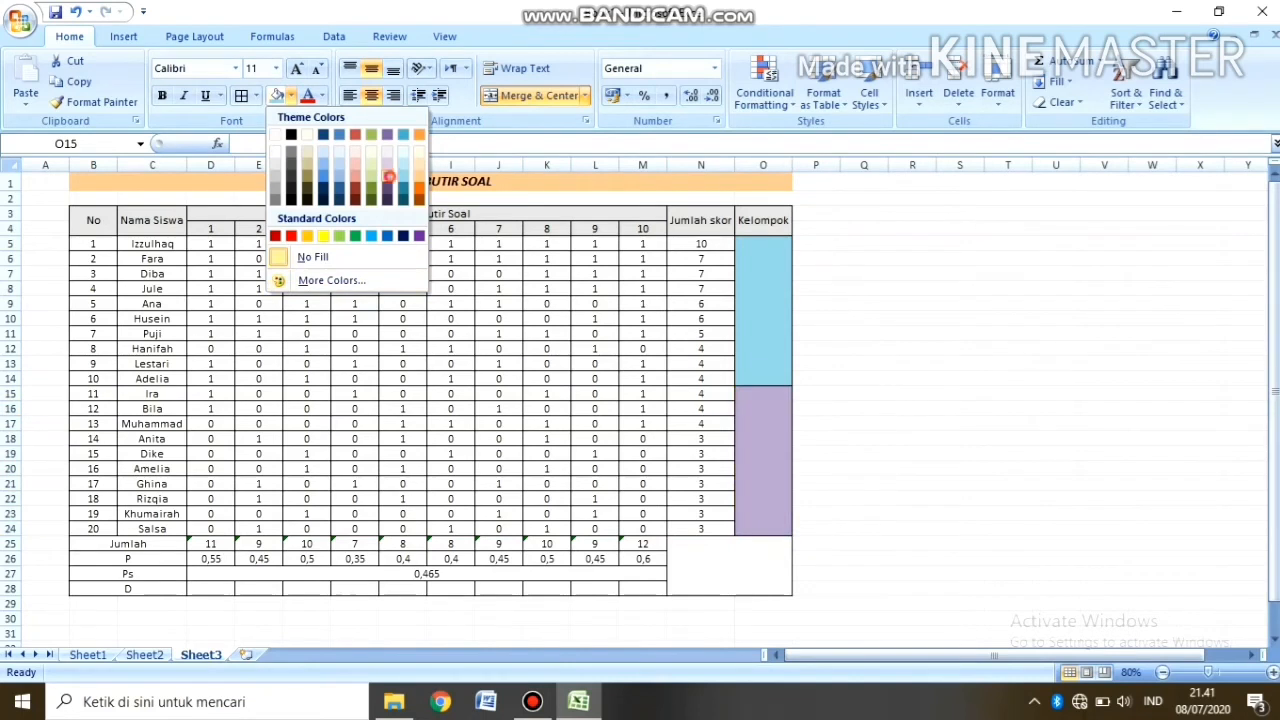
pyautogui.click(387, 175)
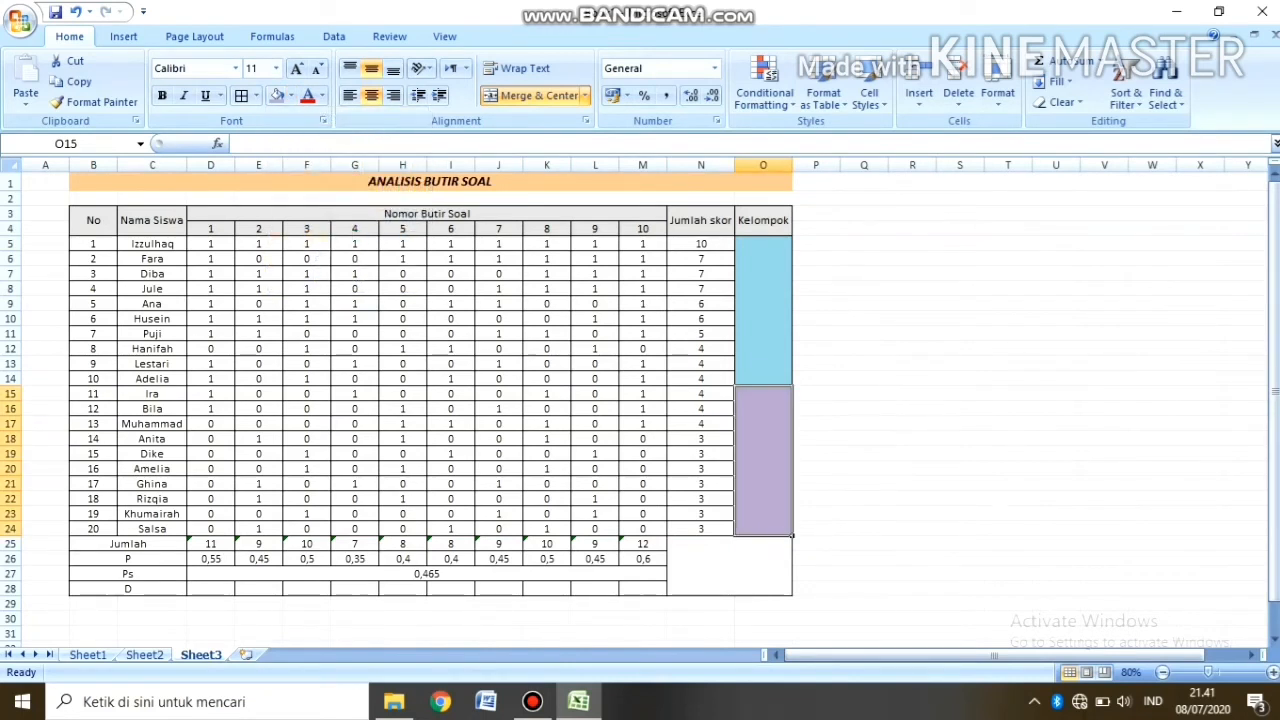
# Step: Switch to Sheet2 and examine the table divided into the ATAS and BAWAH groups
pyautogui.click(144, 654)
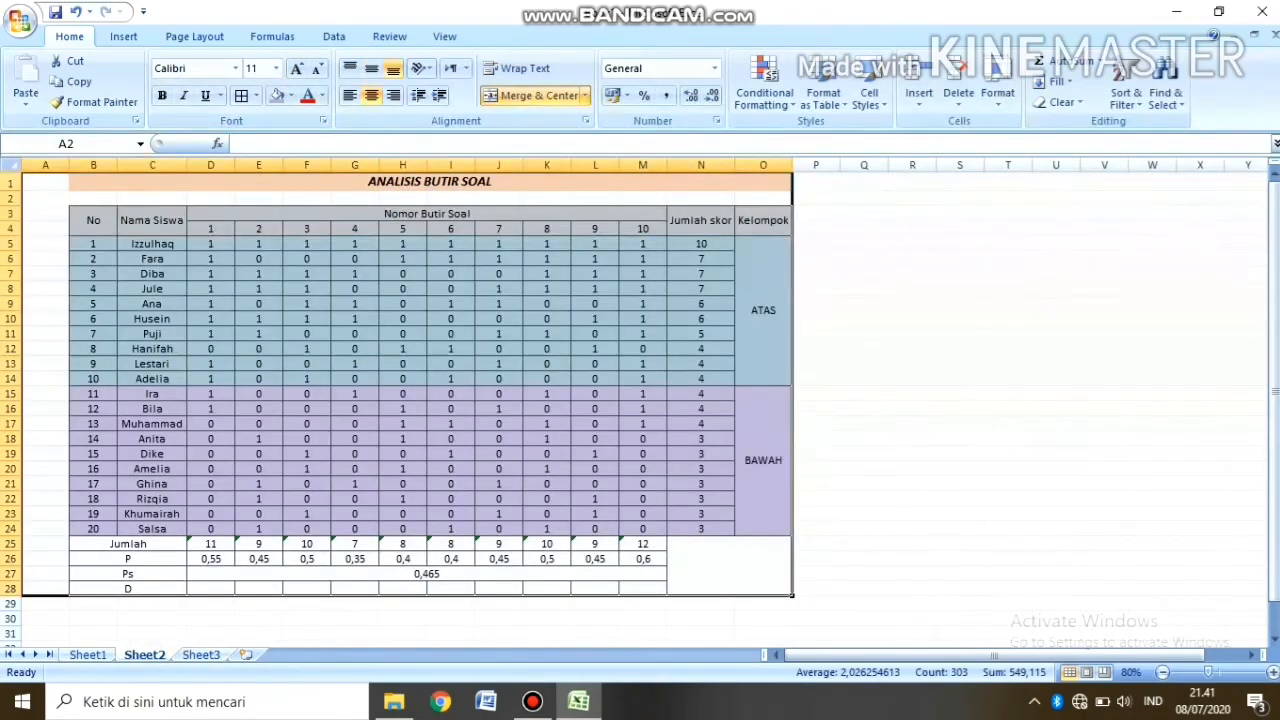
pyautogui.click(983, 473)
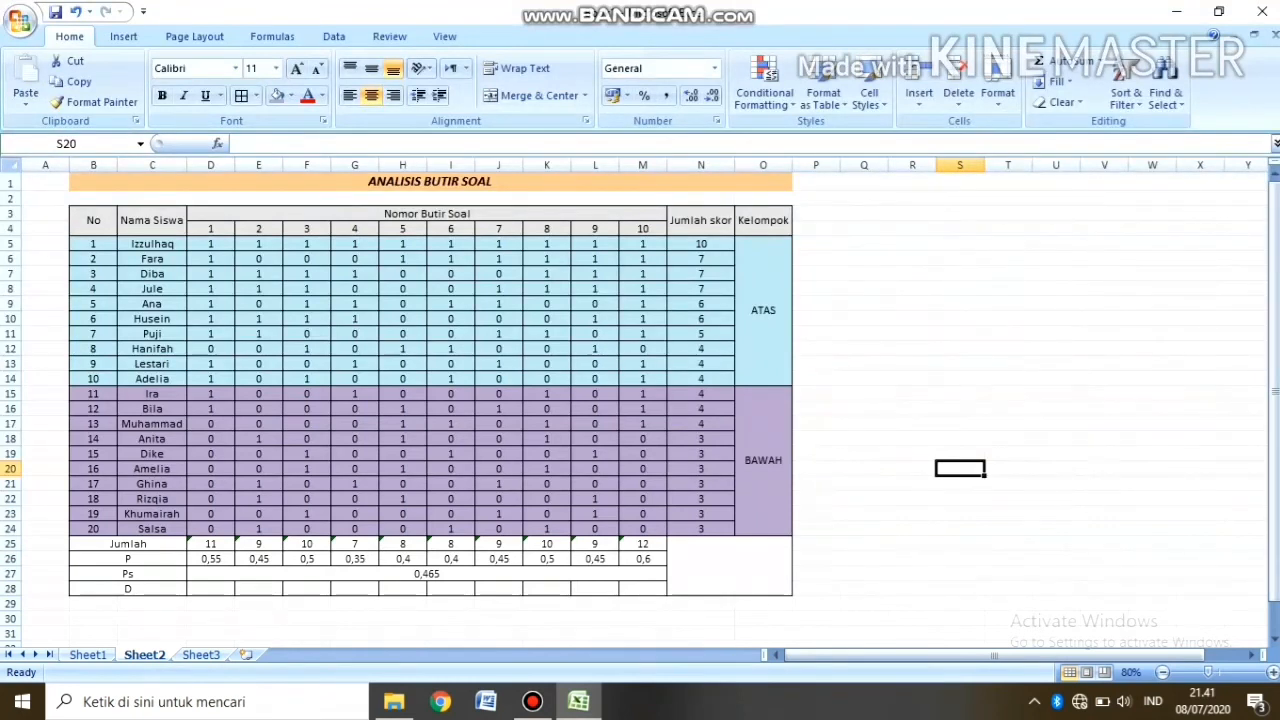
# Step: Examine the ATAS and BAWAH groups, their question 1 scores, the D row, and the blank row below each group
pyautogui.click(772, 307)
pyautogui.click(768, 445)
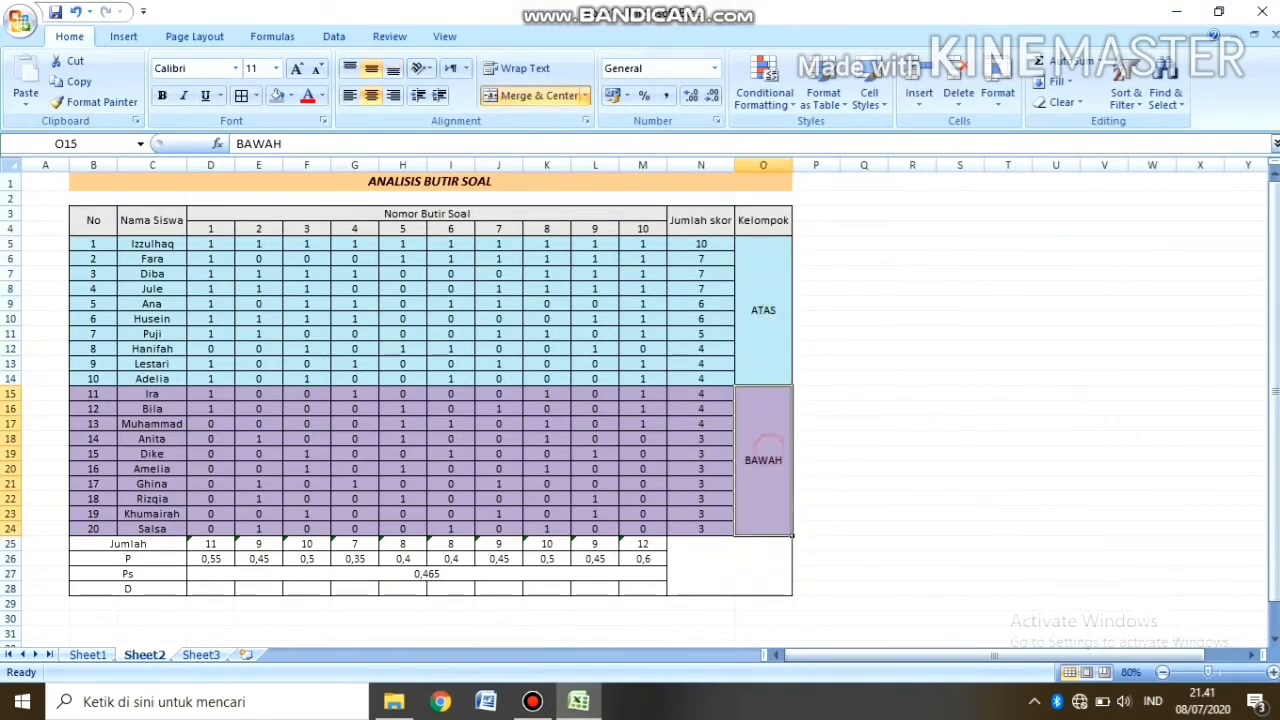
pyautogui.click(164, 589)
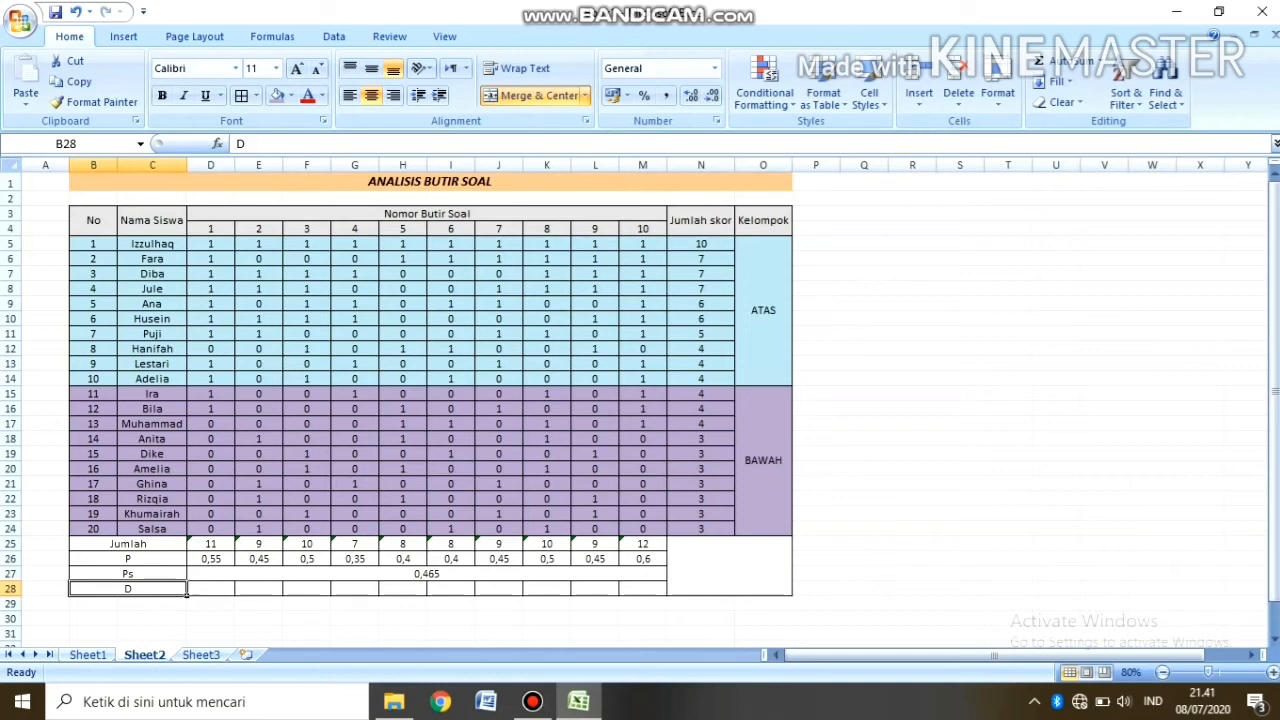
pyautogui.click(220, 591)
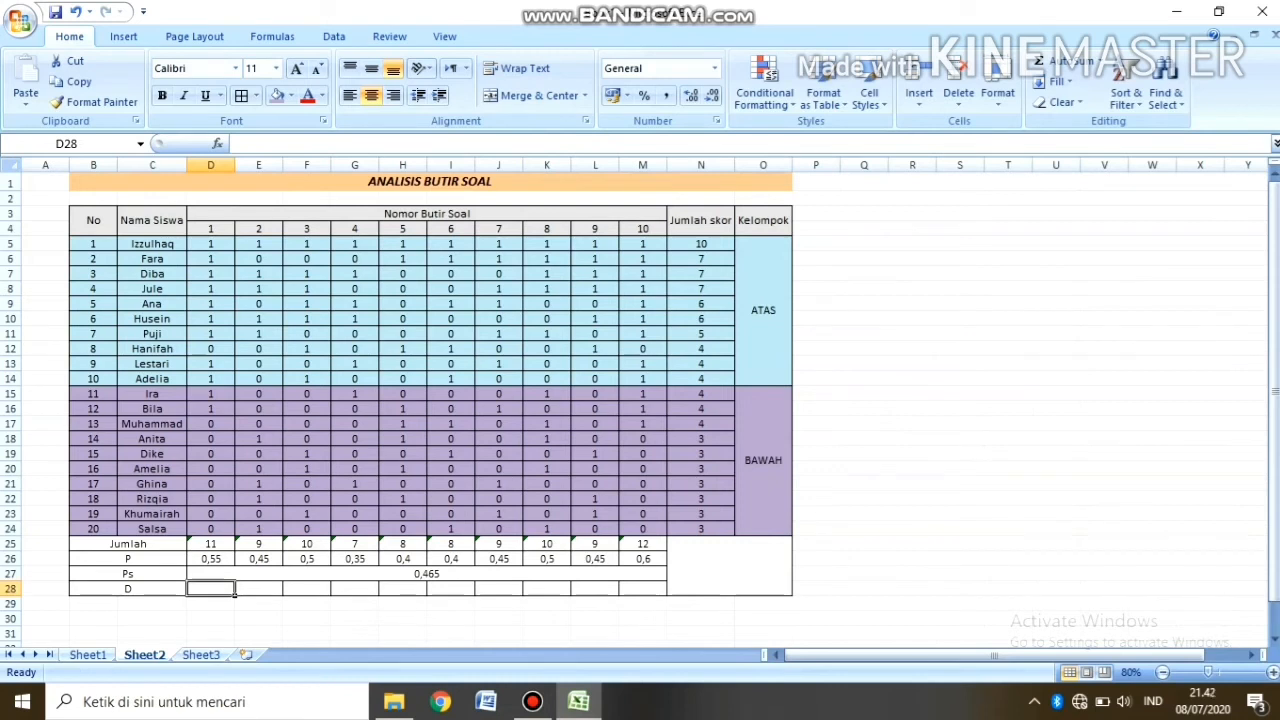
pyautogui.moveTo(210, 244); pyautogui.dragTo(210, 363)
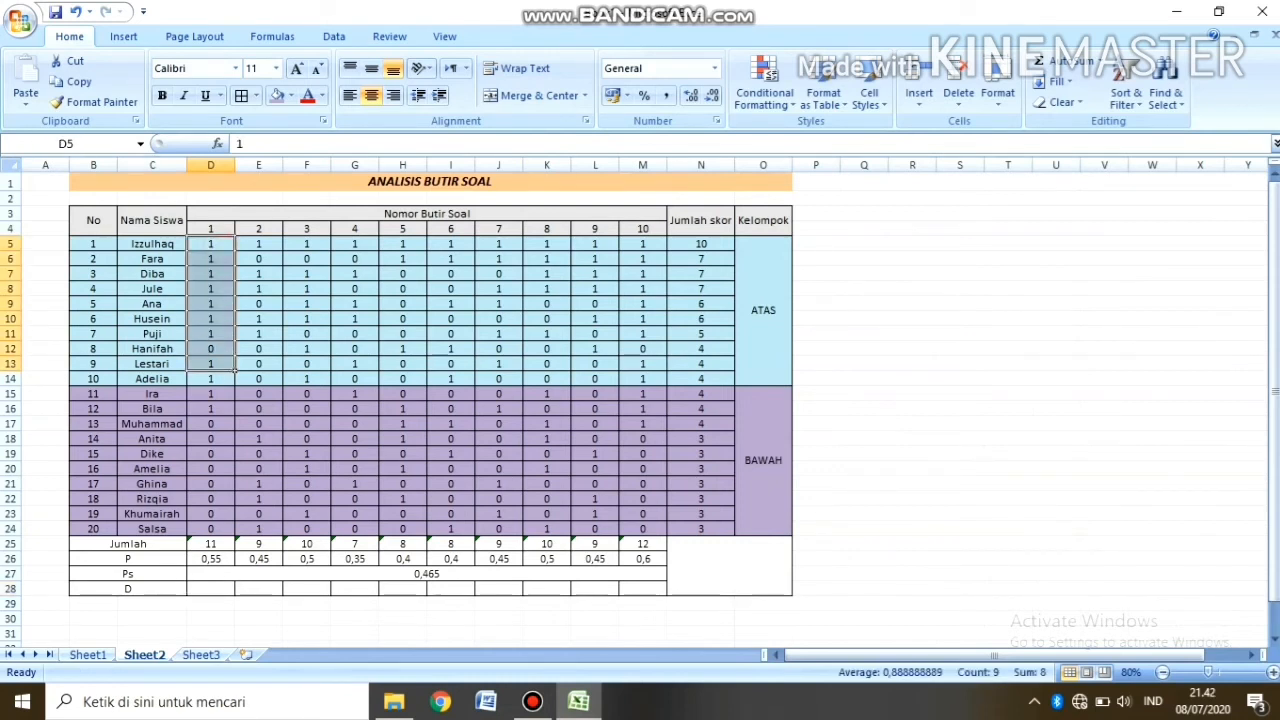
pyautogui.click(221, 590)
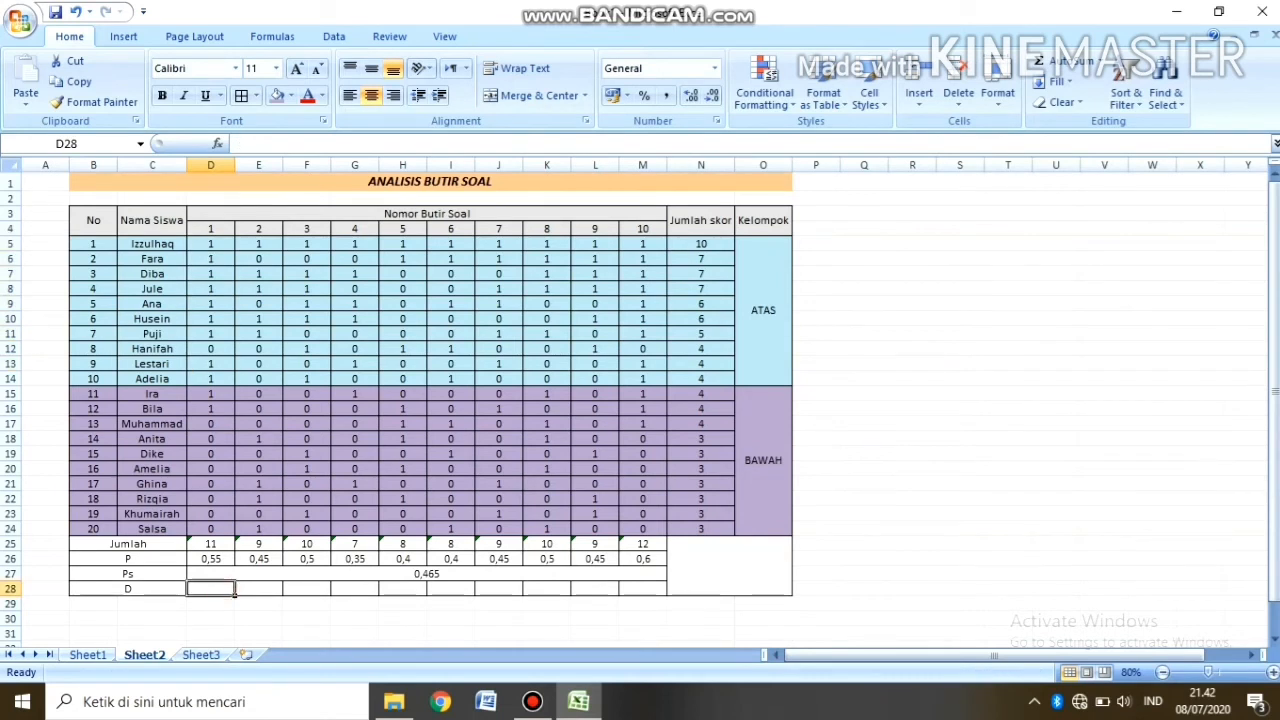
pyautogui.click(213, 395)
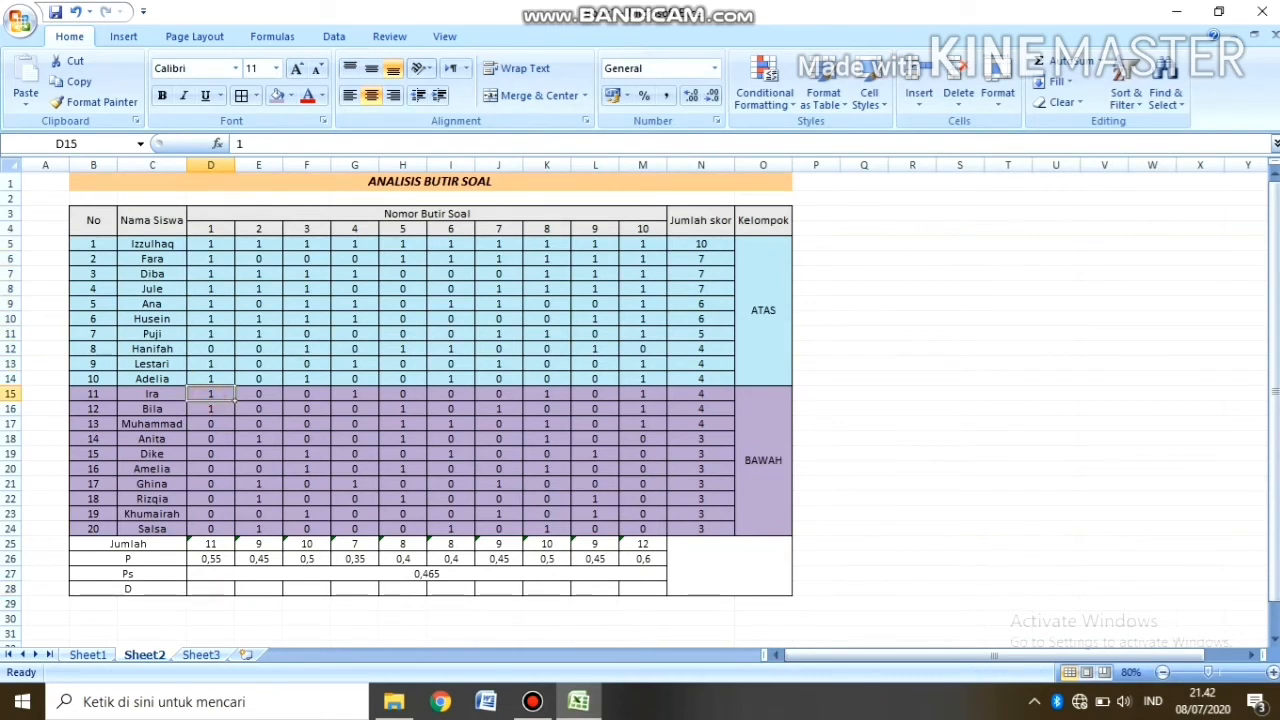
pyautogui.click(213, 528)
pyautogui.click(220, 590)
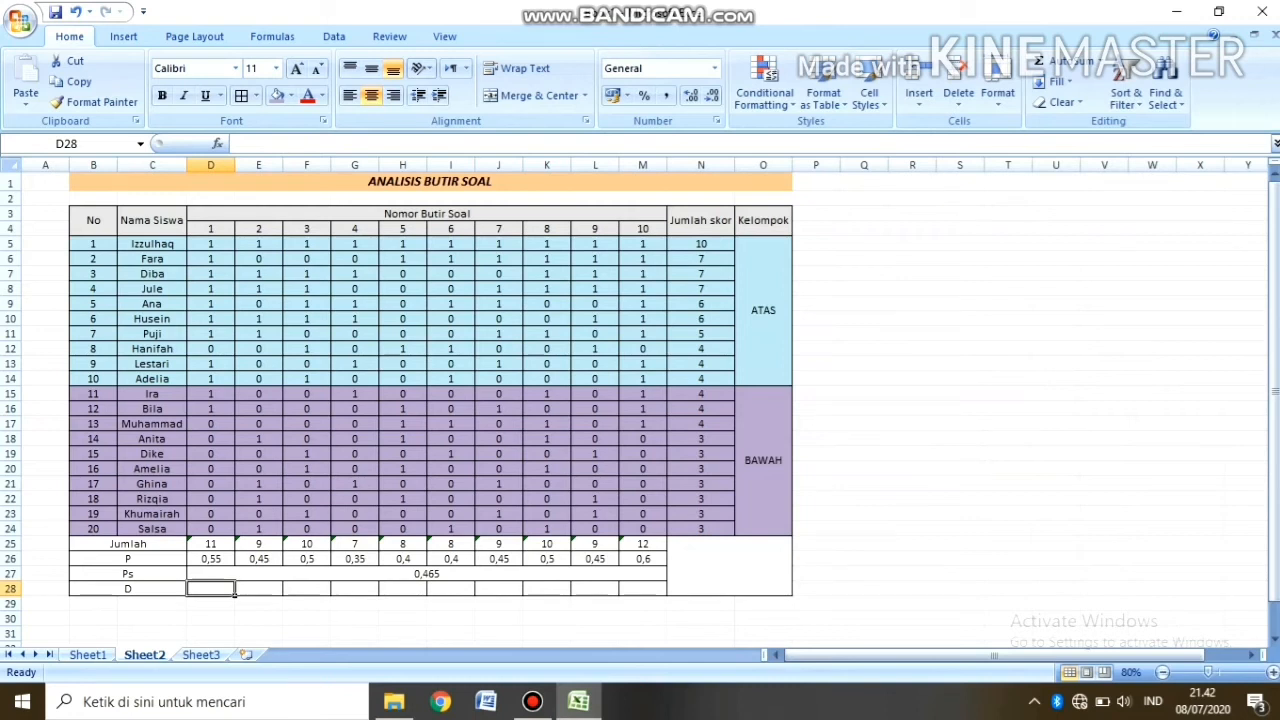
pyautogui.click(86, 528)
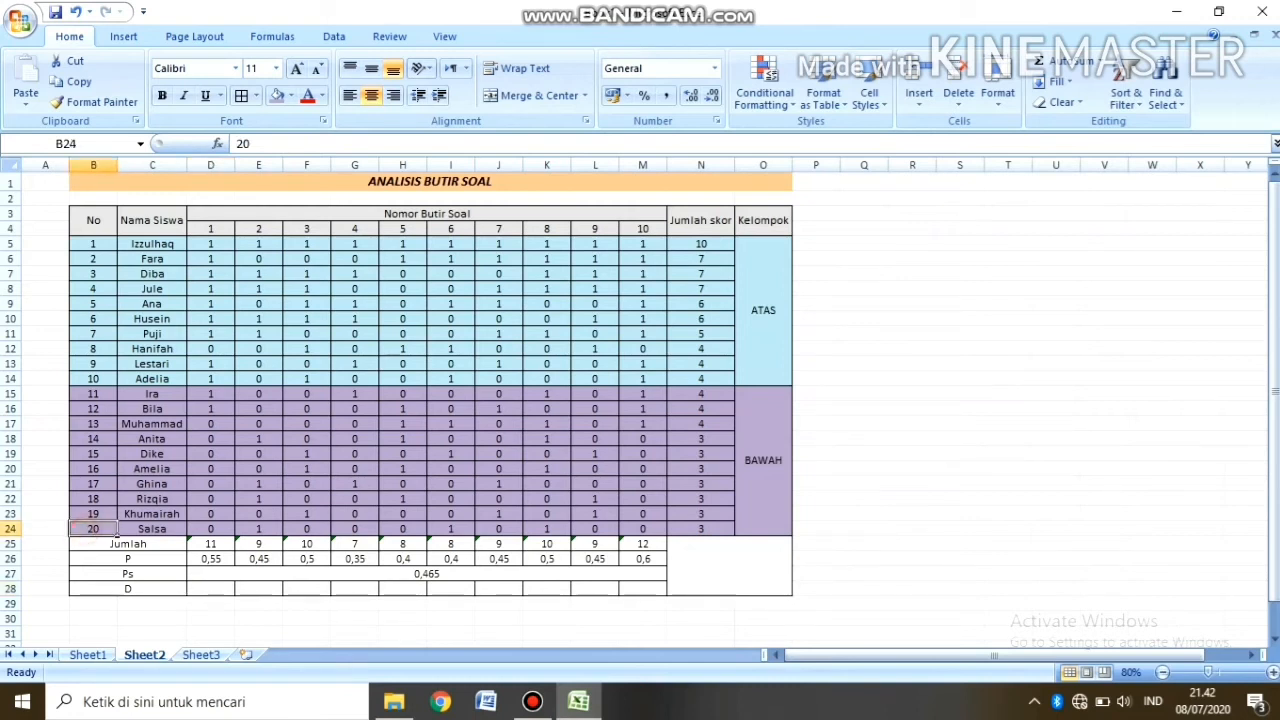
pyautogui.click(104, 380)
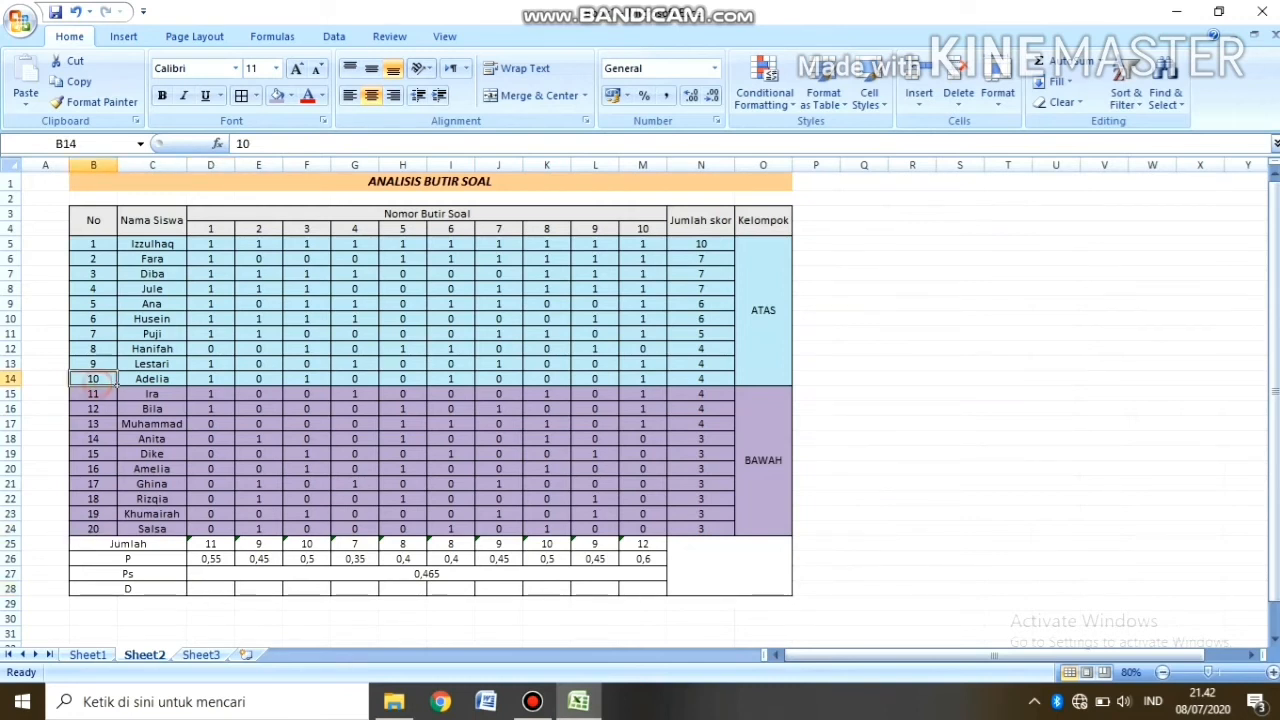
pyautogui.click(354, 634)
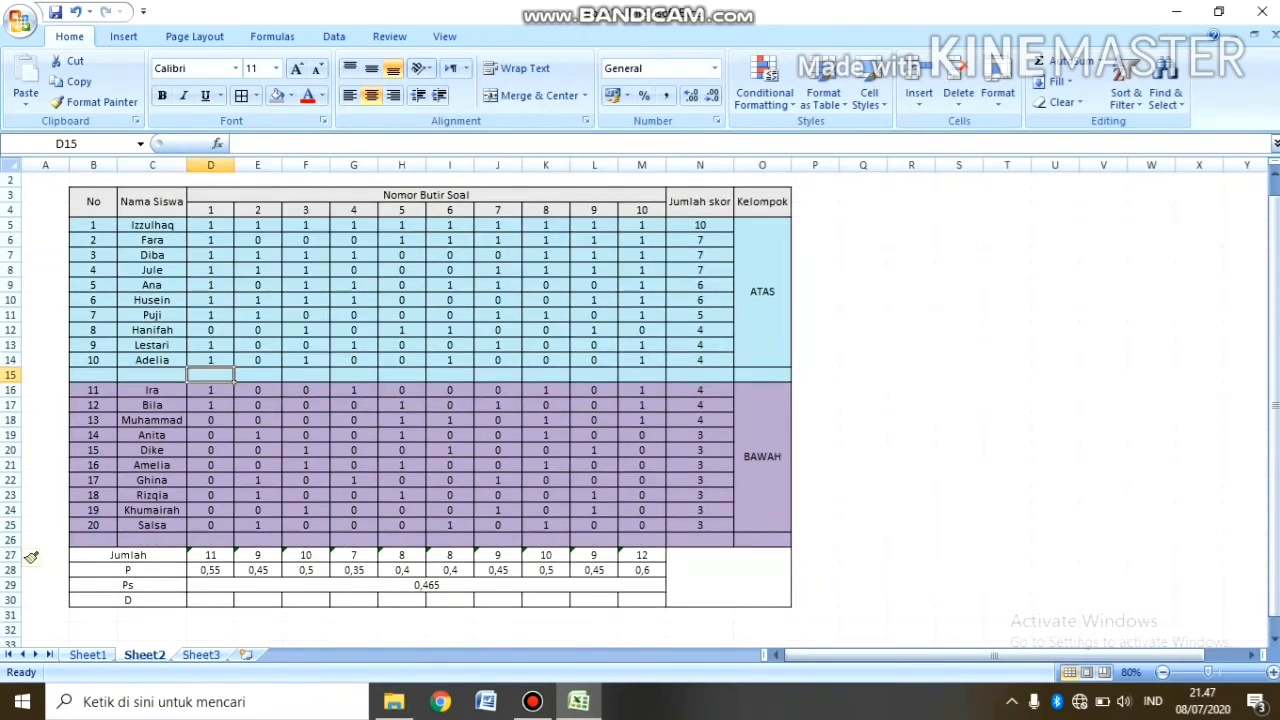
pyautogui.click(149, 602)
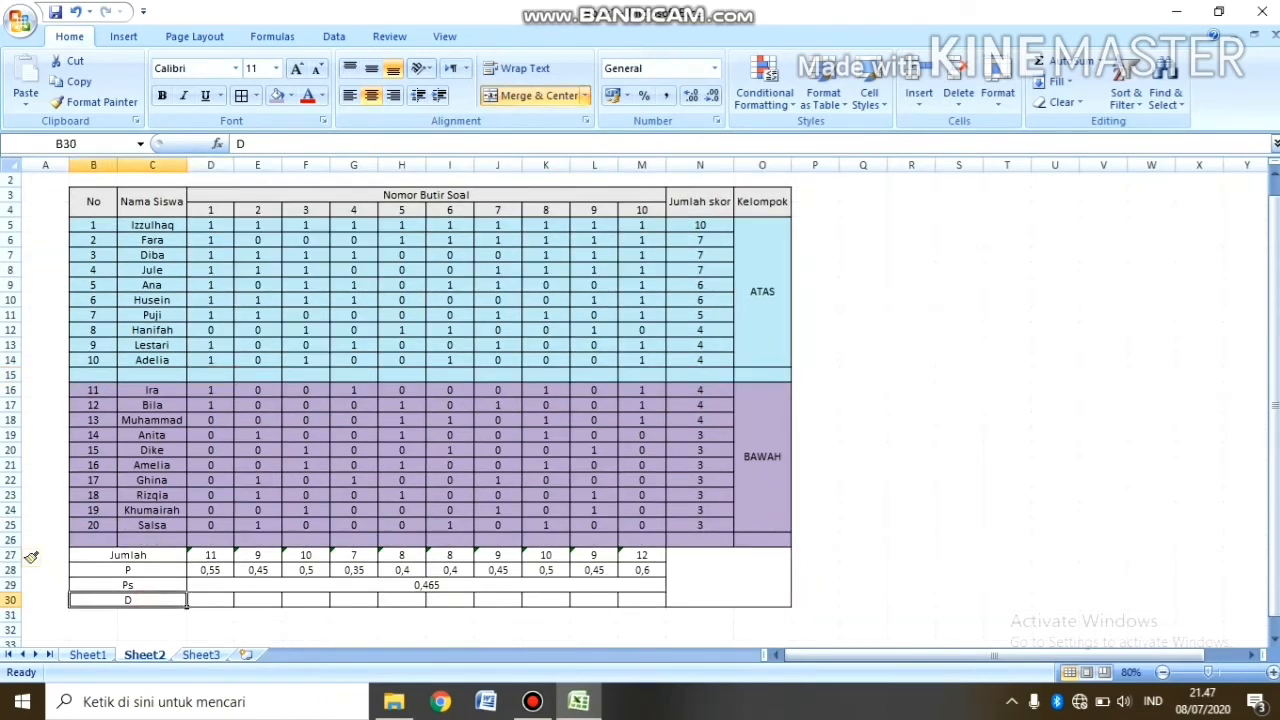
pyautogui.click(210, 376)
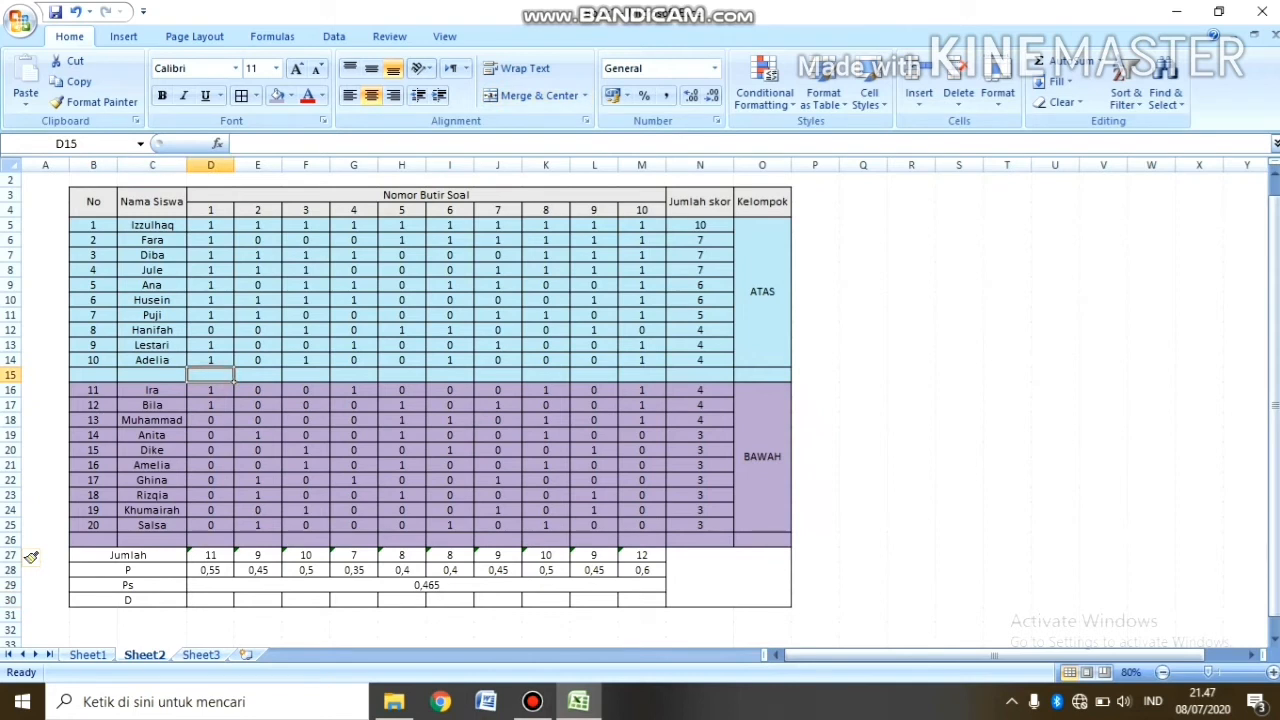
pyautogui.moveTo(210, 540); pyautogui.dragTo(306, 540)
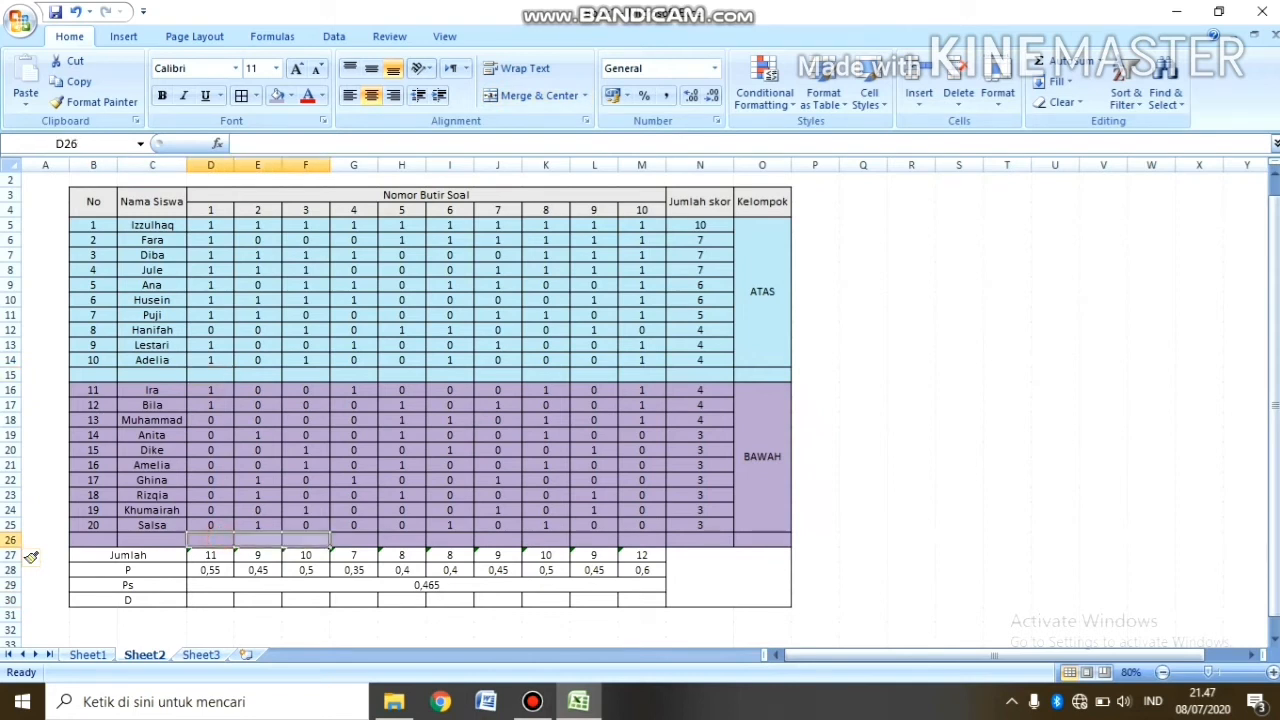
# Step: Merge B15:C15 and B26:C26 in the blank rows and label them JUMLAH ATAS and JUMLAH BAWAH
pyautogui.moveTo(93, 375); pyautogui.dragTo(152, 375)
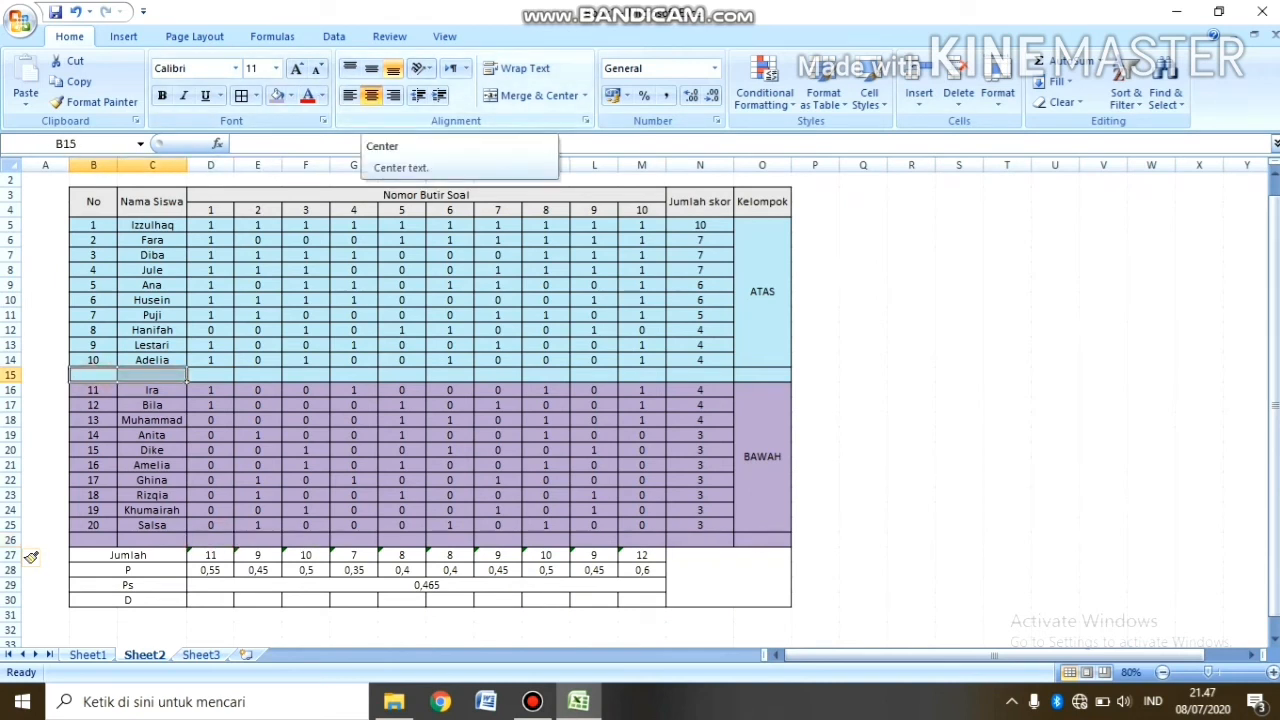
pyautogui.click(540, 95)
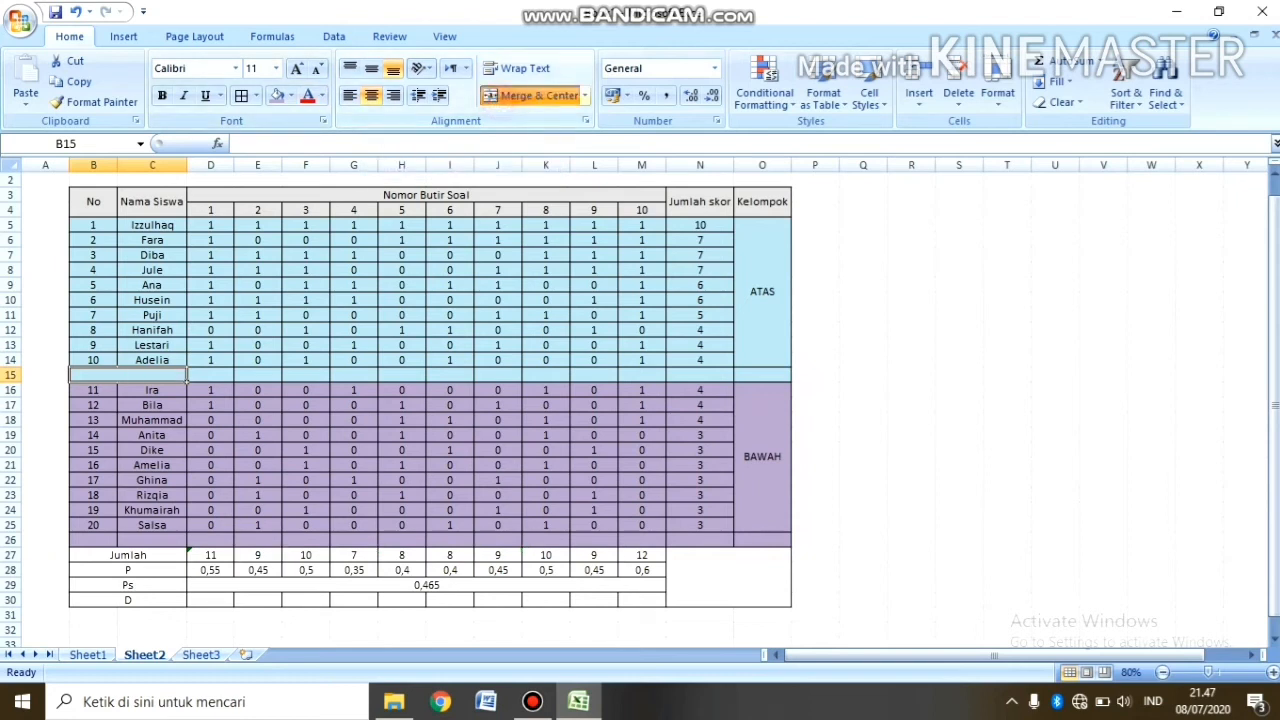
pyautogui.write('JU')
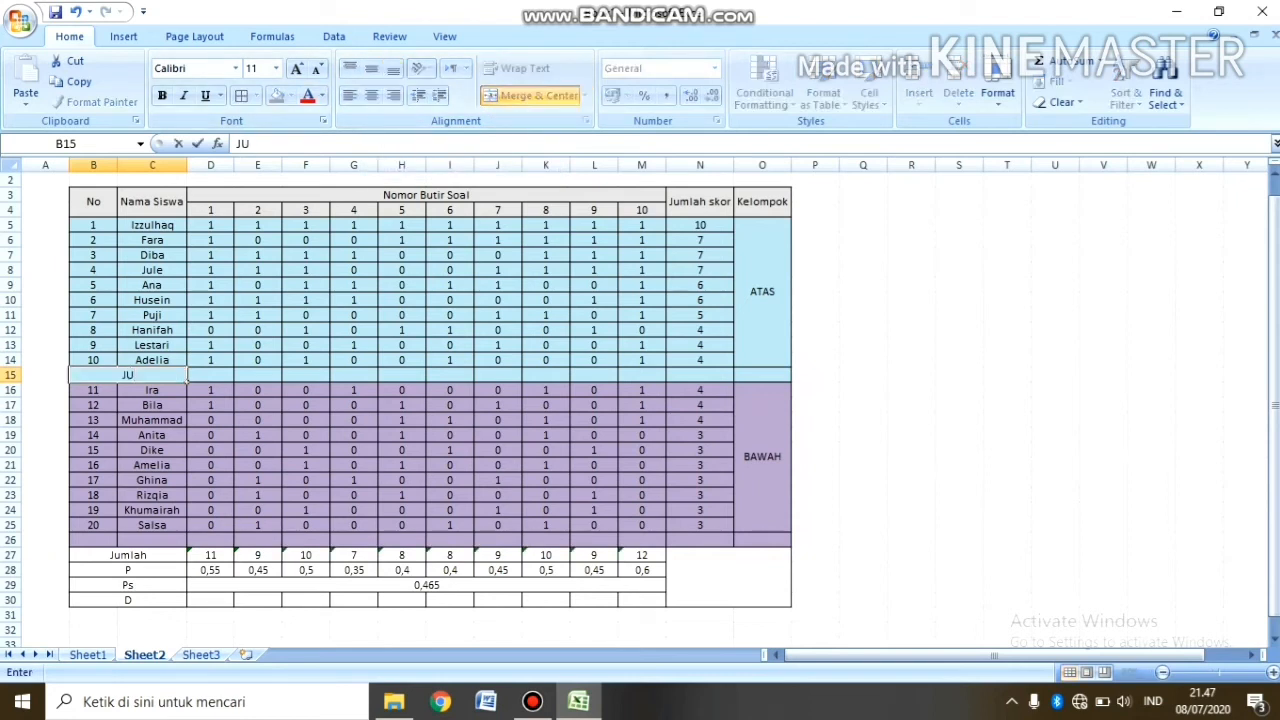
pyautogui.write('MLAH ATAS')
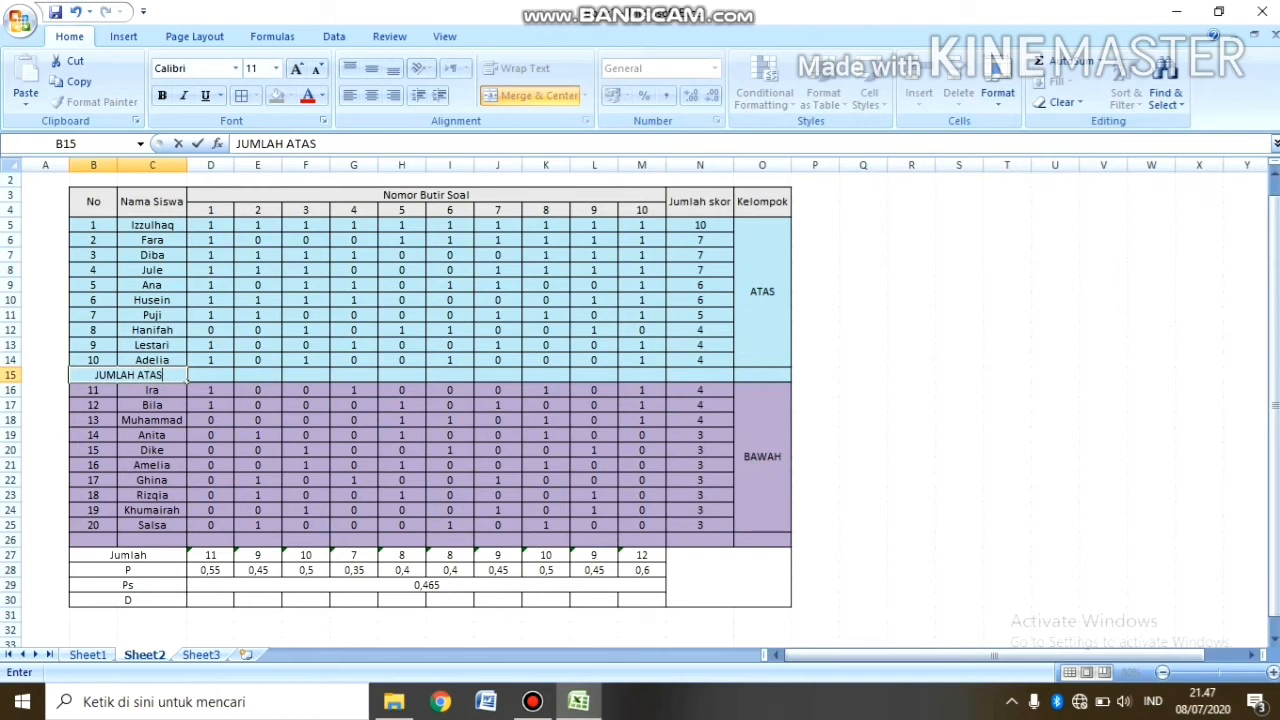
pyautogui.click(104, 540)
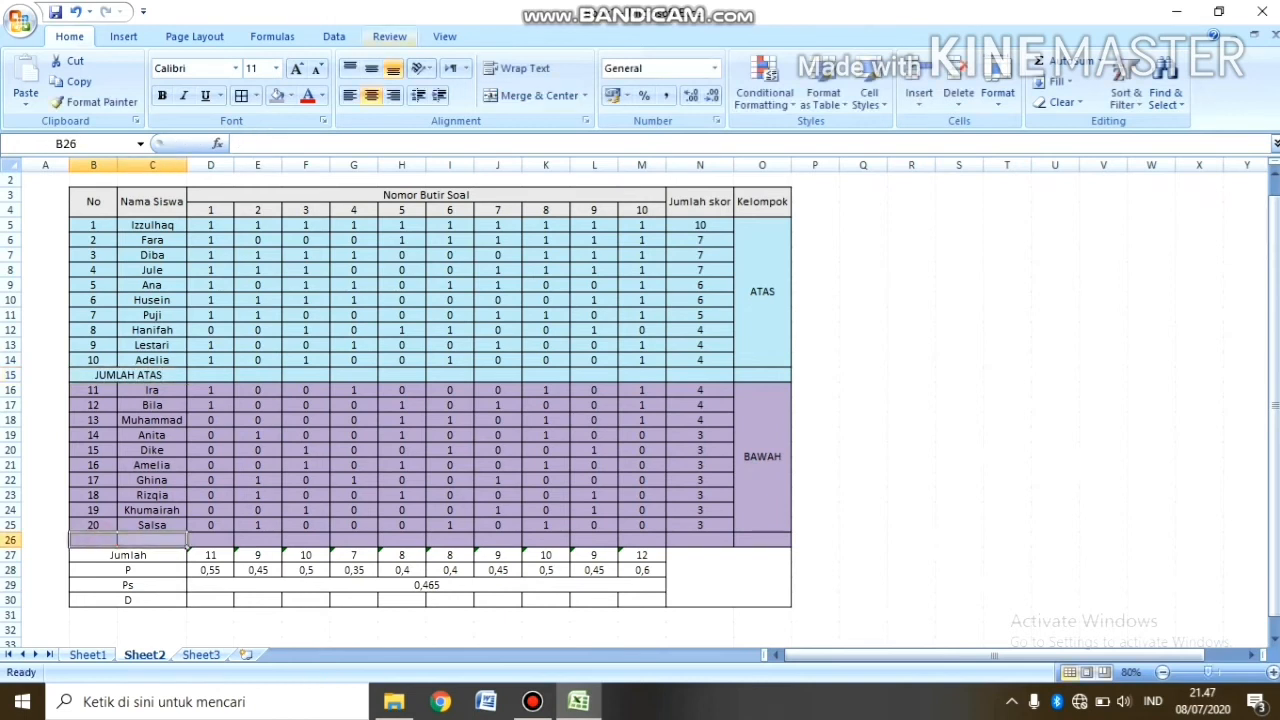
pyautogui.write('JU')
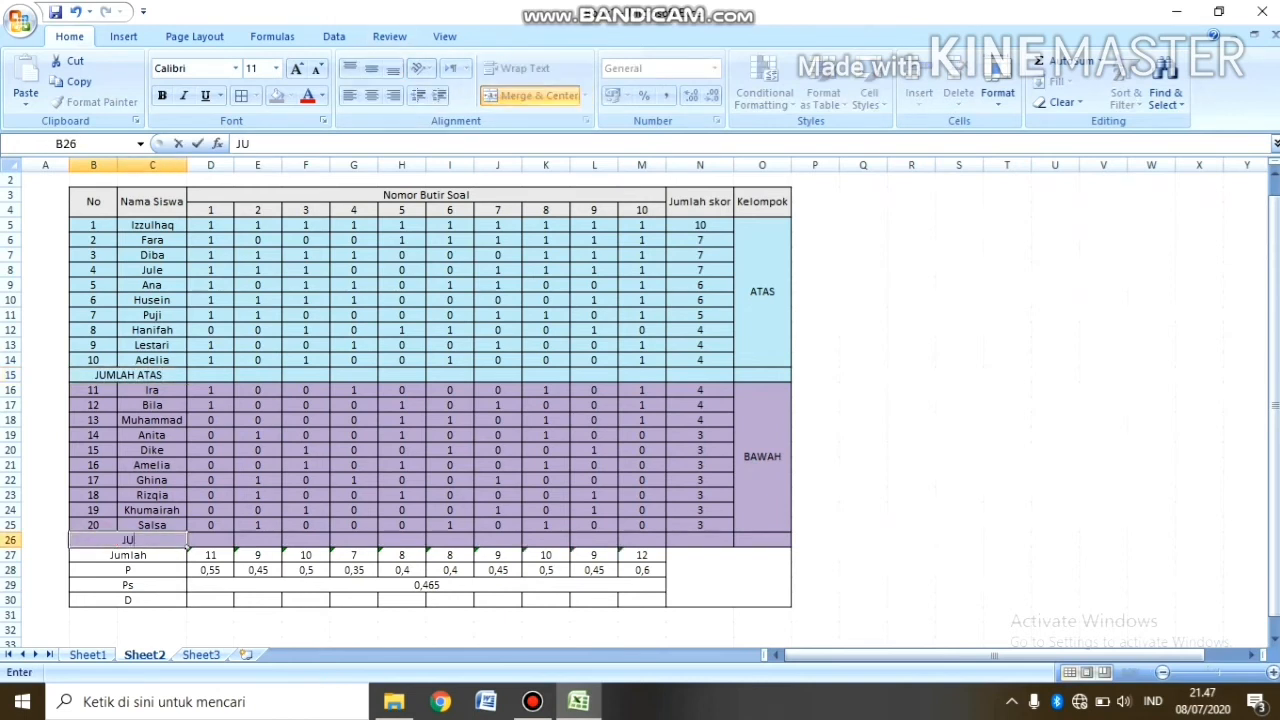
pyautogui.write('MLAH BAWAH')
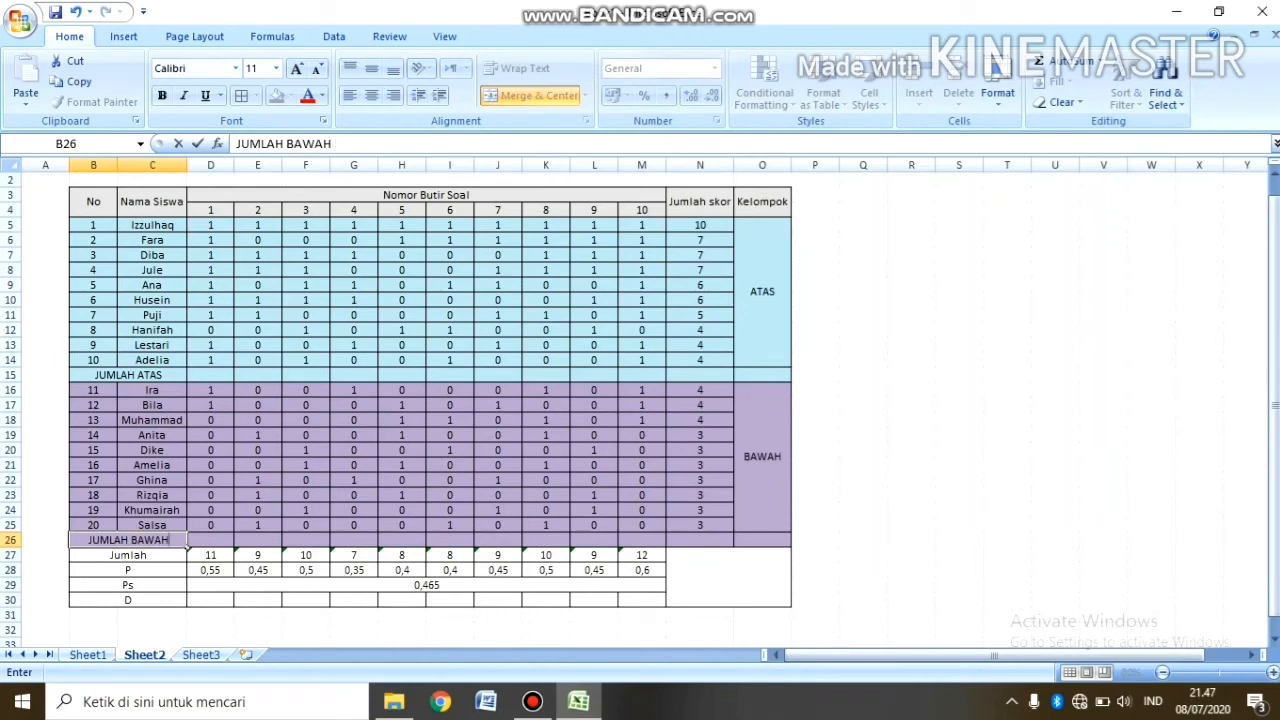
# Step: Enter =SUM(D5:D14) in D15 to total the ATAS group's scores for question 1
pyautogui.click(210, 375)
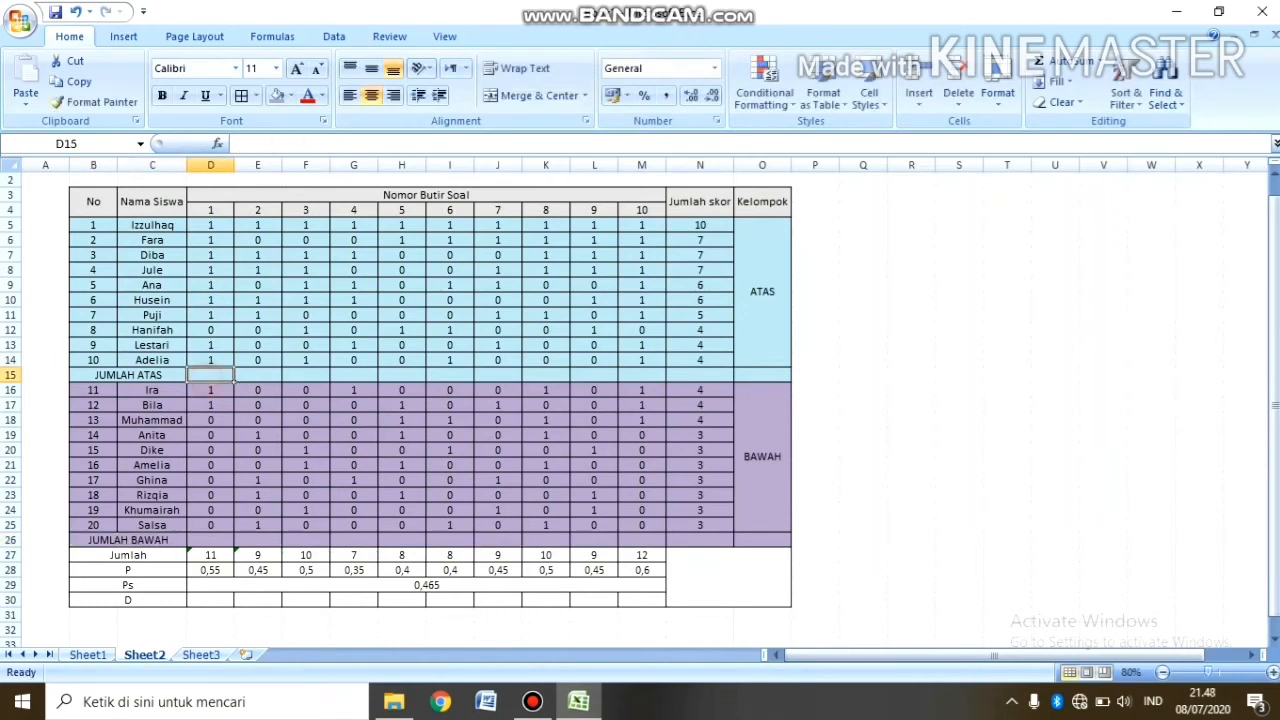
pyautogui.write('=SUM')
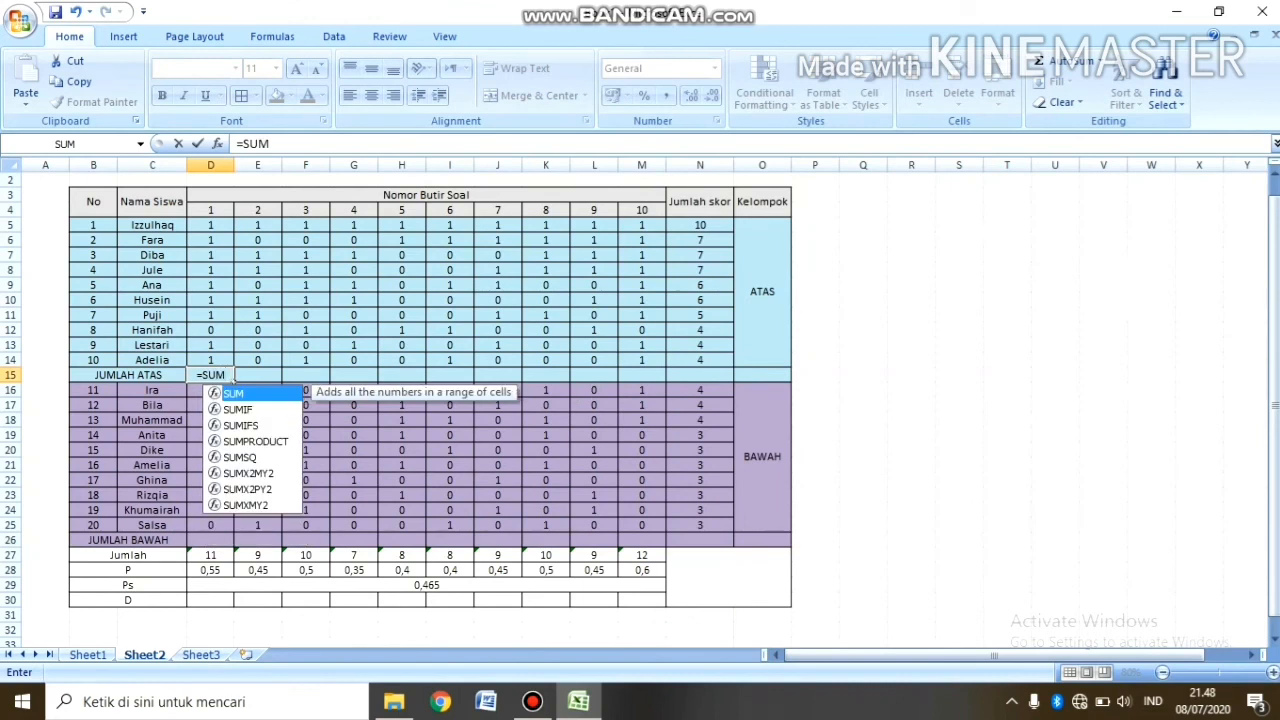
pyautogui.write('(')
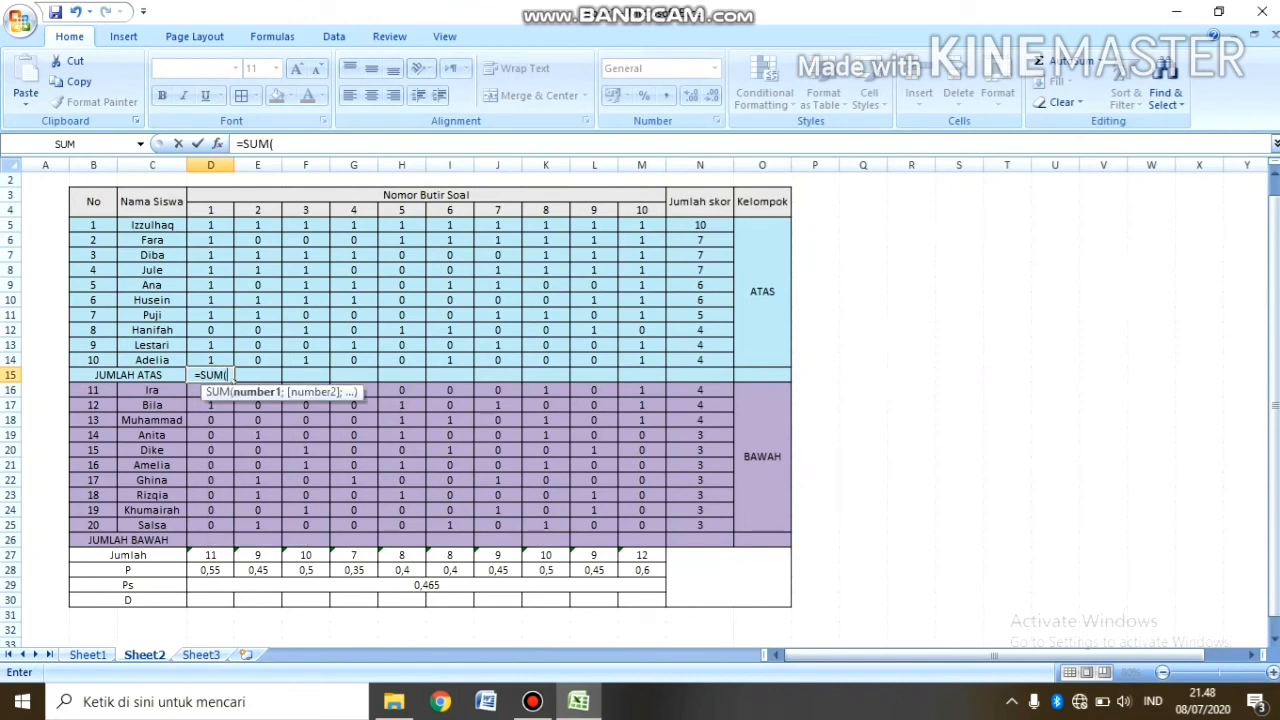
pyautogui.click(213, 226)
pyautogui.write(':')
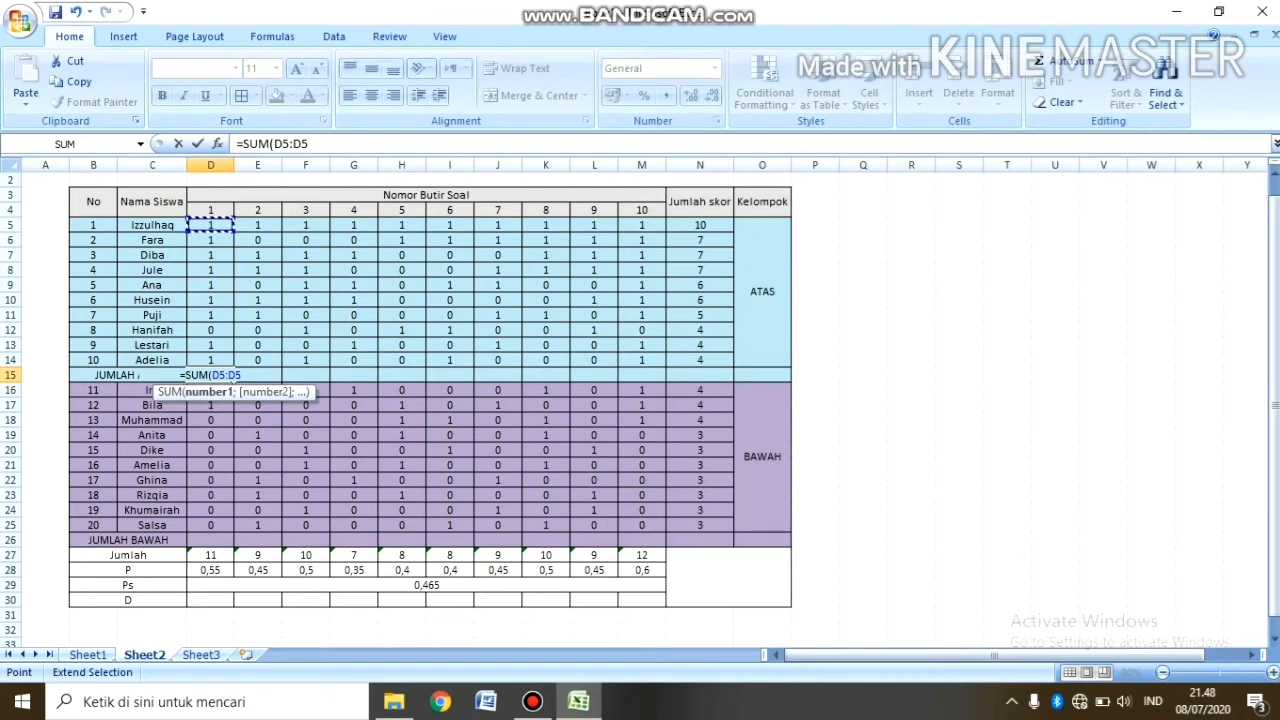
pyautogui.press('Down')
pyautogui.press('Down')
pyautogui.press('Down')
pyautogui.press('Down')
pyautogui.press('Down')
pyautogui.press('Down')
pyautogui.press('Down')
pyautogui.press('Down')
pyautogui.press('Down')
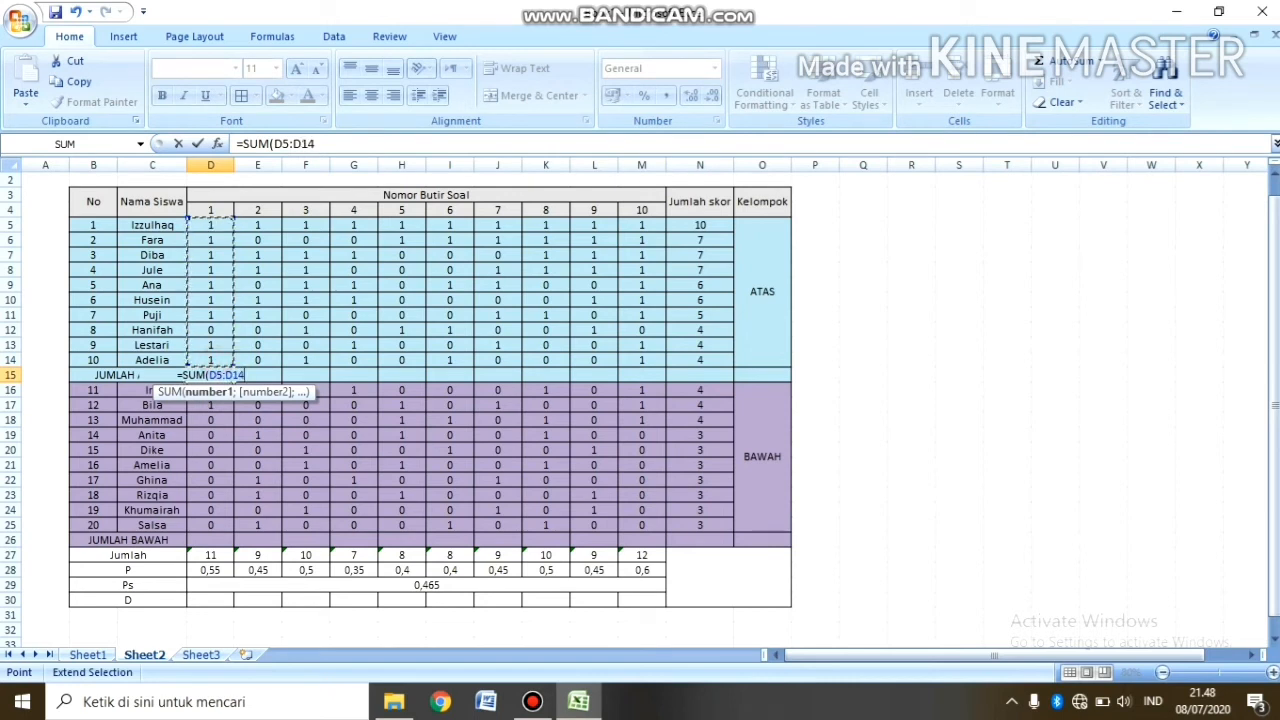
pyautogui.write(')')
pyautogui.press('Return')
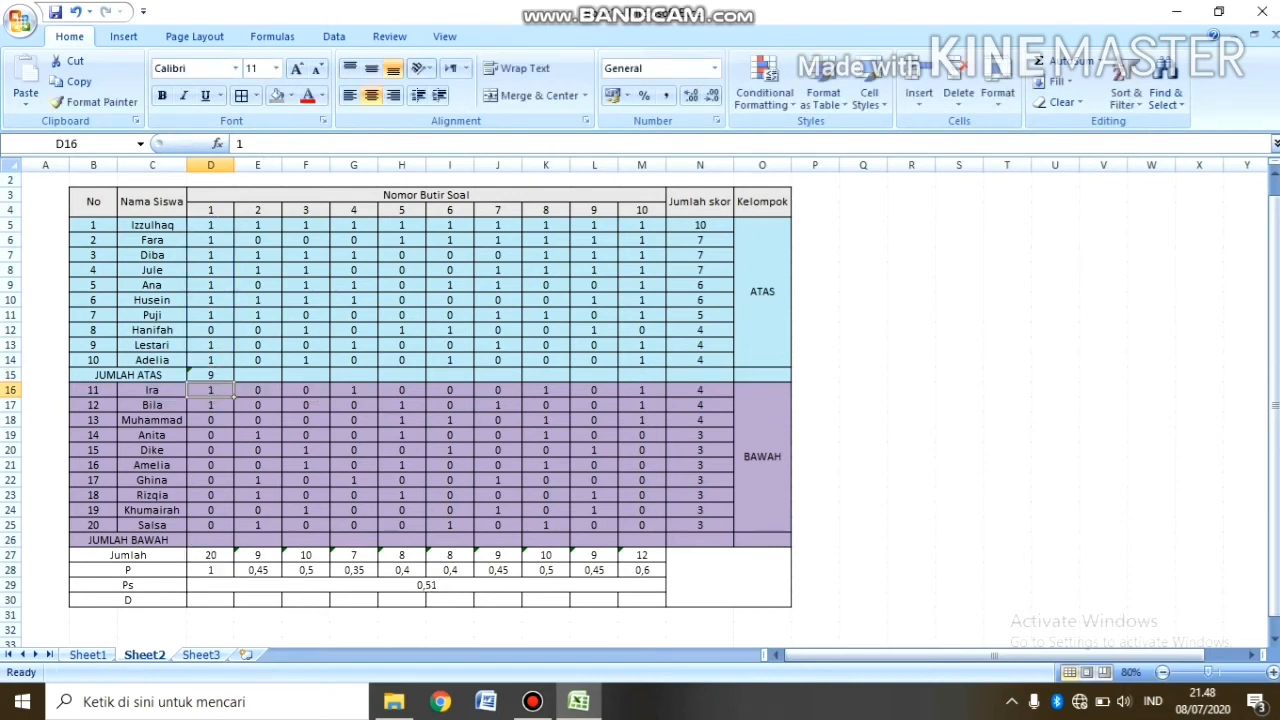
# Step: Fill the D15 formula across the JUMLAH ATAS row through question 10 and leave the Jumlah skor cell N15 empty
pyautogui.click(225, 375)
pyautogui.moveTo(234, 382); pyautogui.dragTo(700, 380)
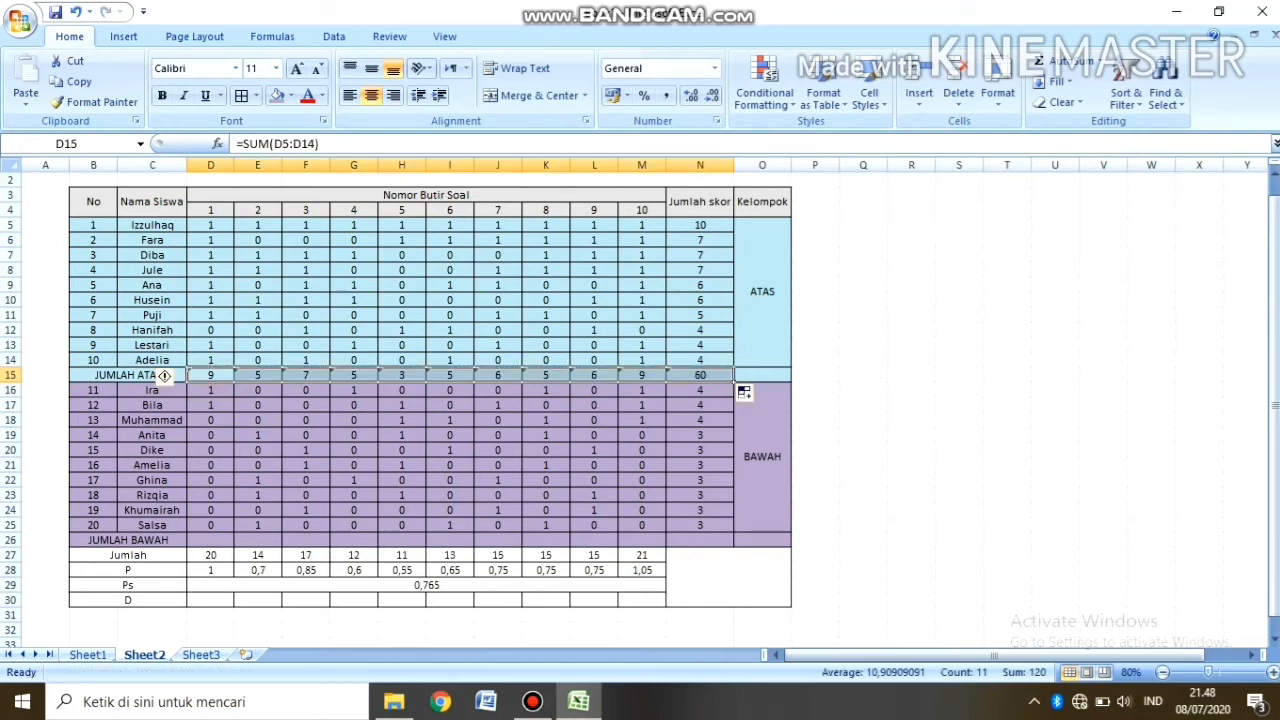
pyautogui.click(714, 376)
pyautogui.press('BackSpace')
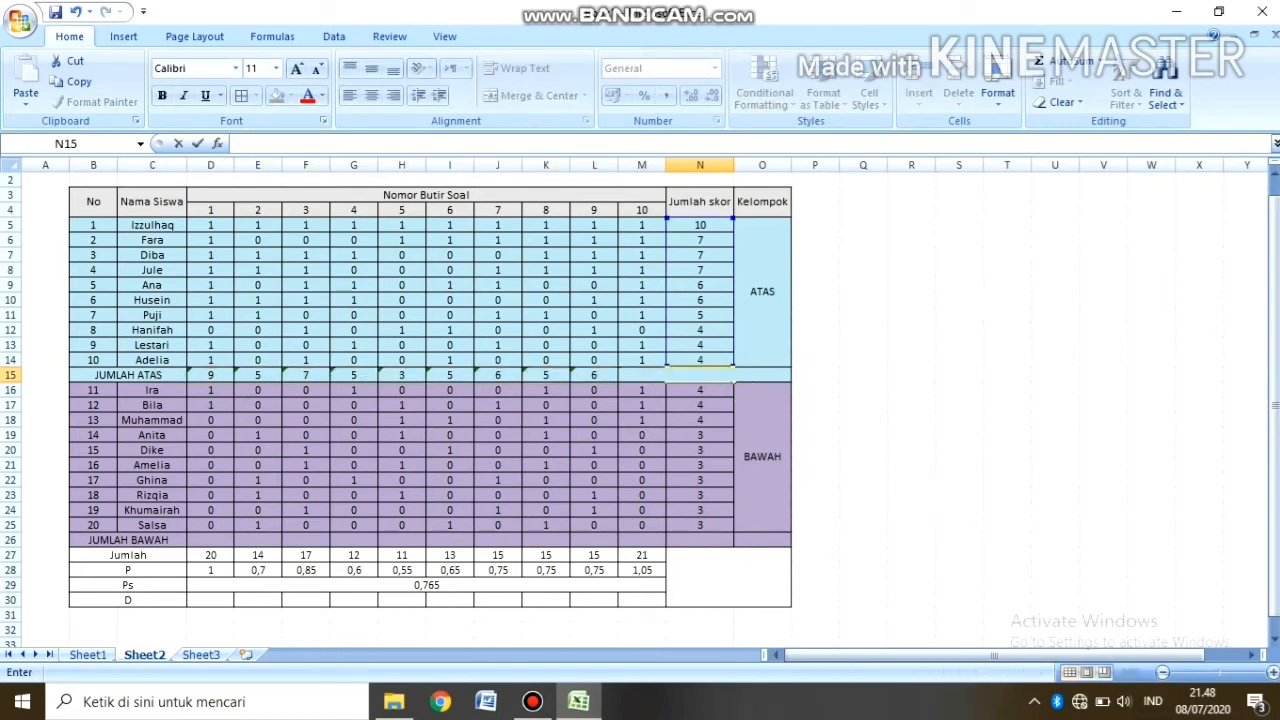
# Step: Enter =SUM(D16:D25) in D26 to total the BAWAH group's scores for question 1
pyautogui.click(208, 540)
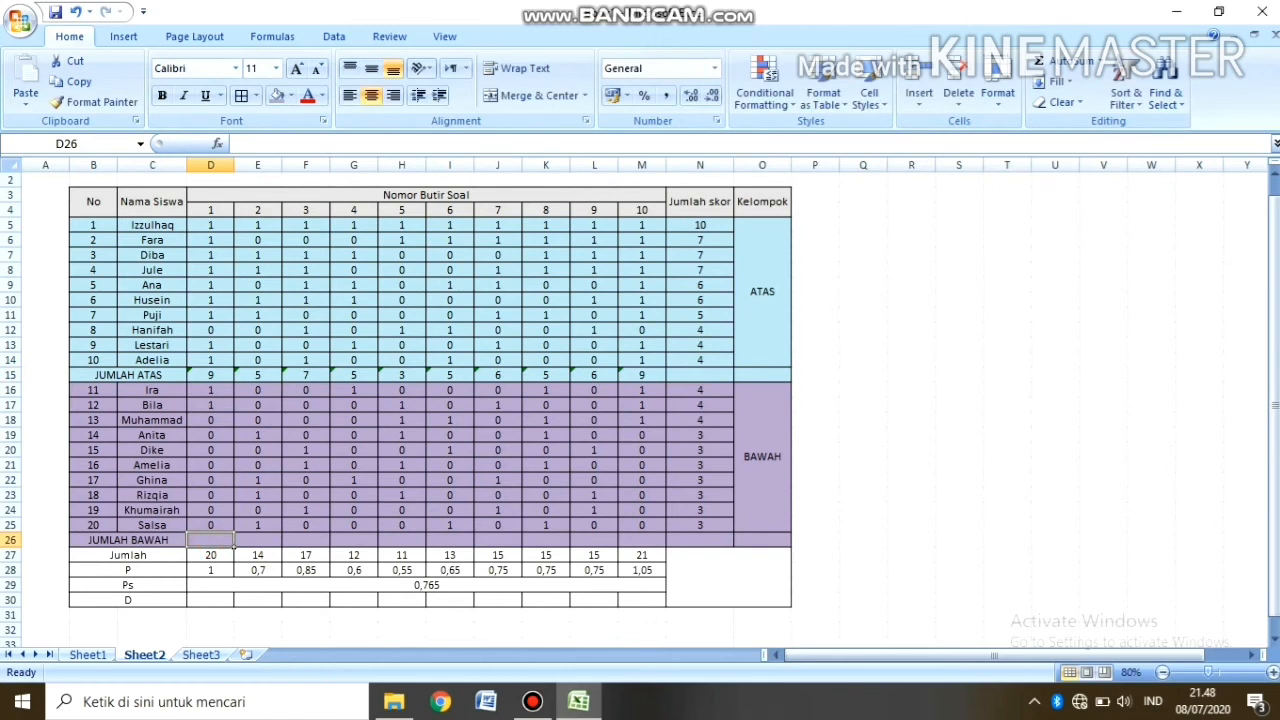
pyautogui.write('=SUM')
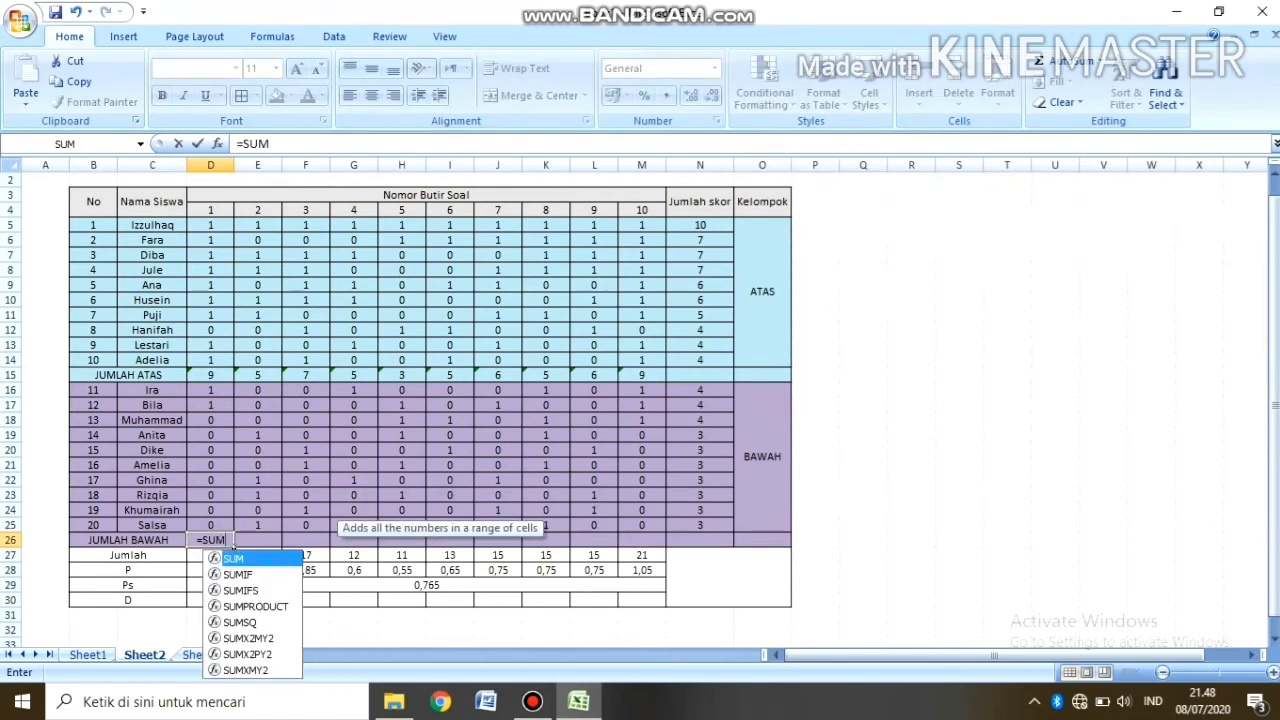
pyautogui.write('(')
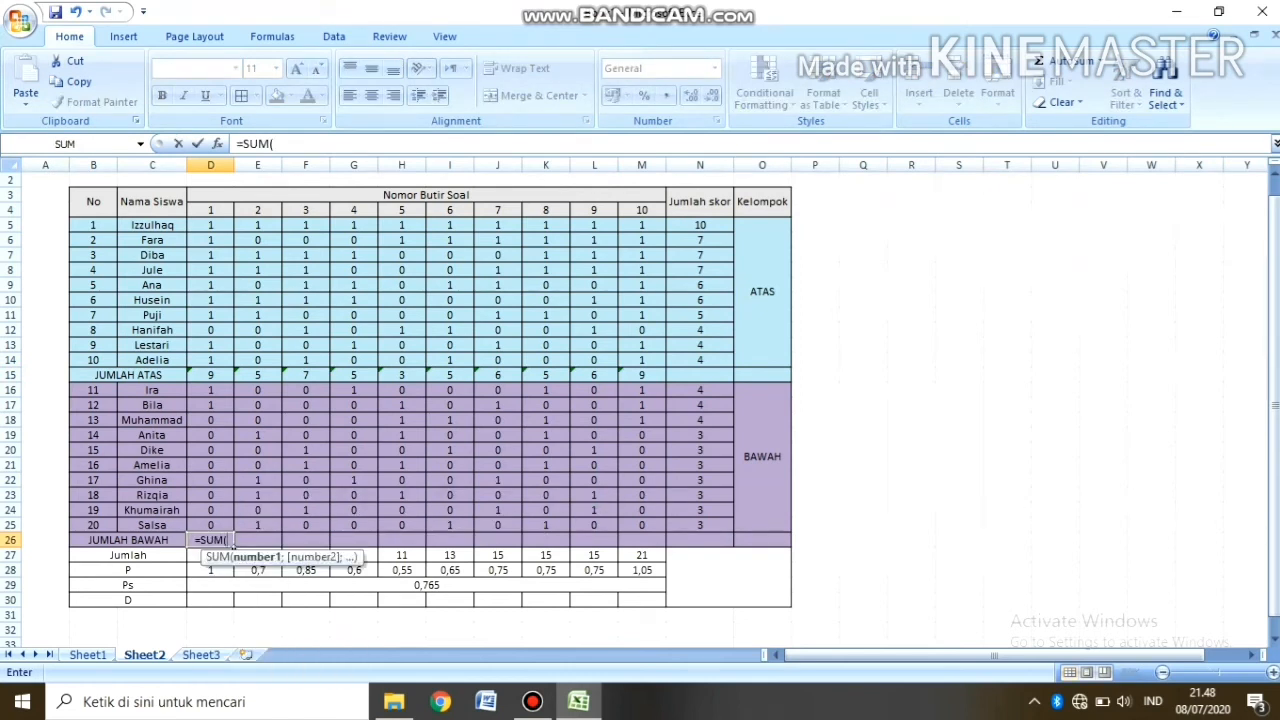
pyautogui.click(210, 390)
pyautogui.write(':')
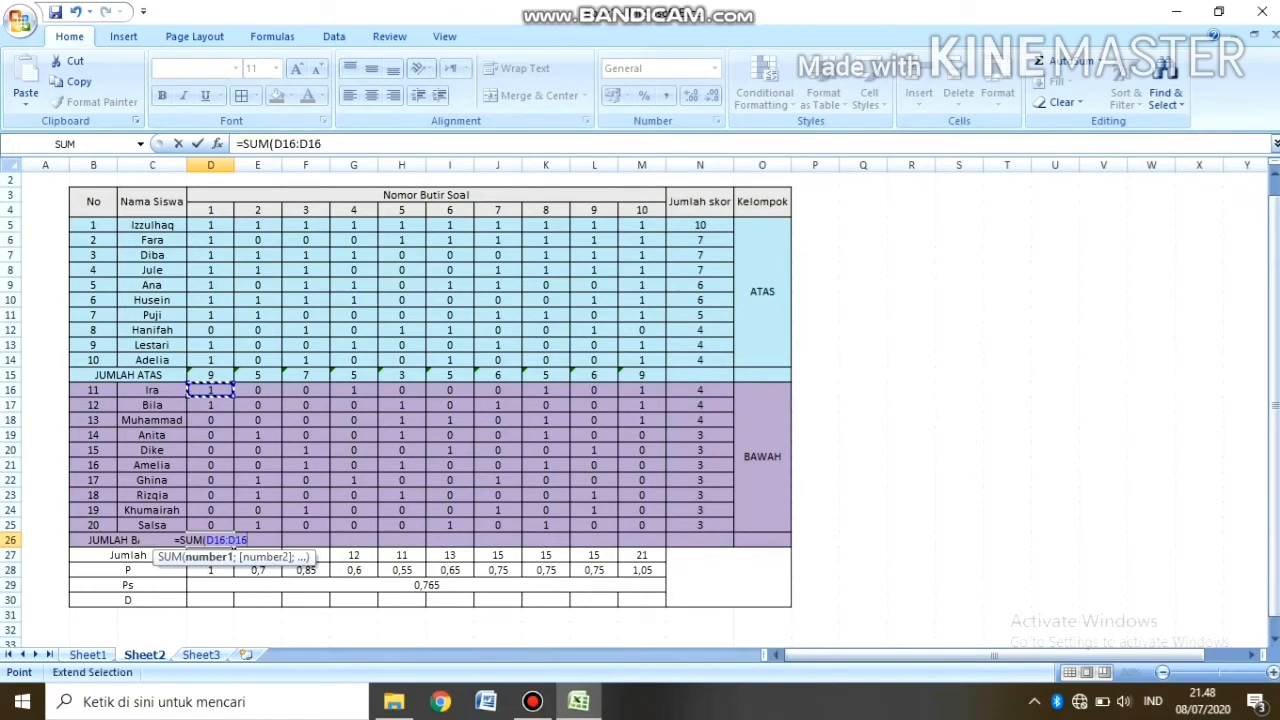
pyautogui.click(205, 524)
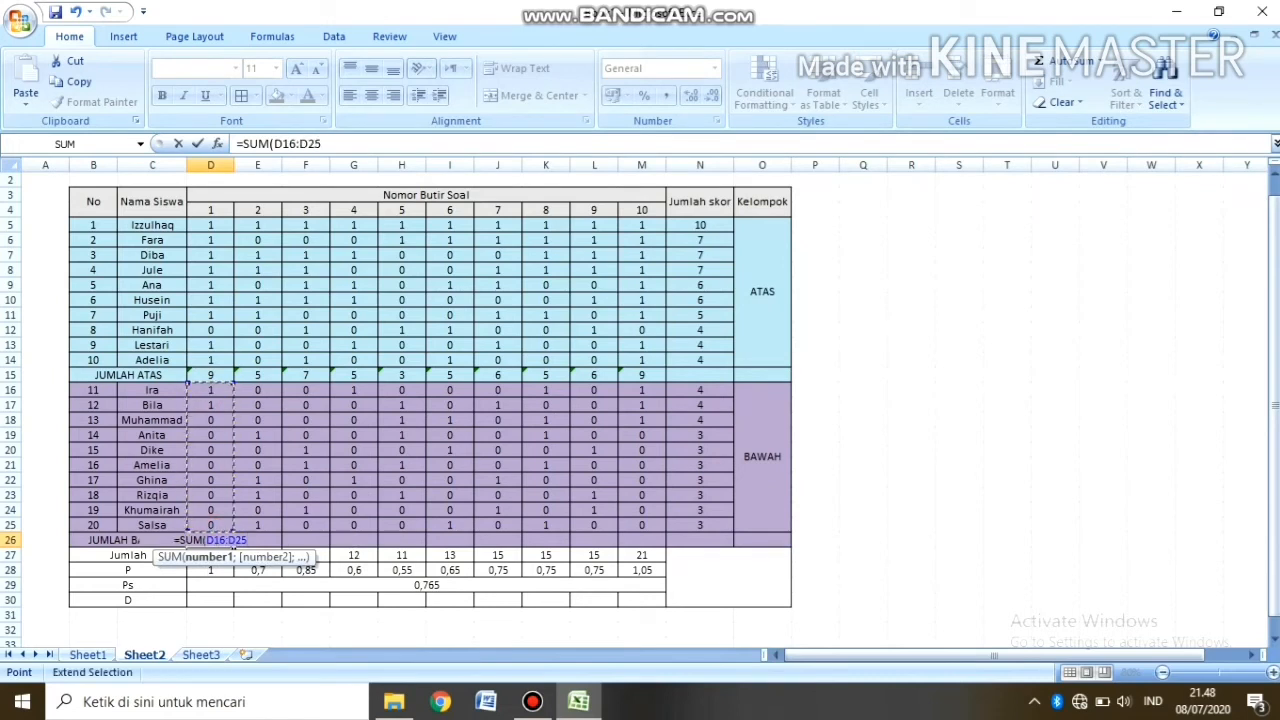
pyautogui.write(')')
pyautogui.press('Return')
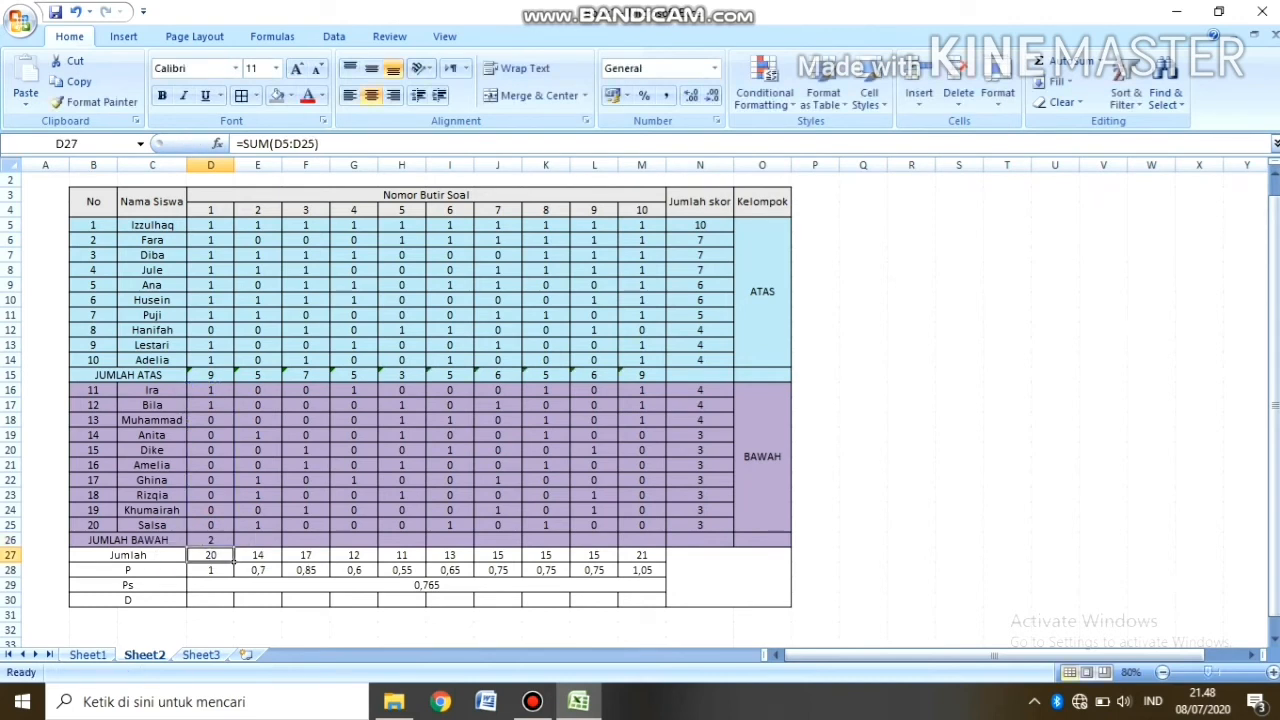
pyautogui.click(212, 539)
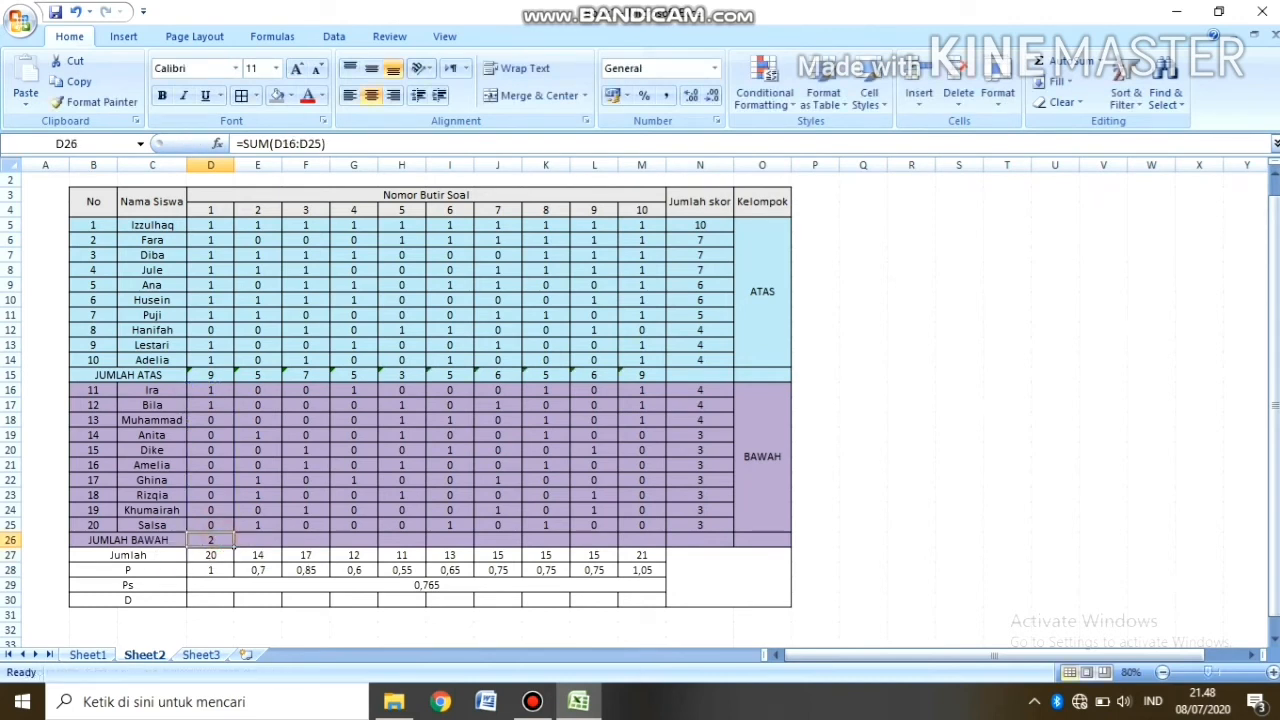
# Step: Fill the D26 formula across the JUMLAH BAWAH row through question 10
pyautogui.moveTo(234, 546); pyautogui.dragTo(655, 547)
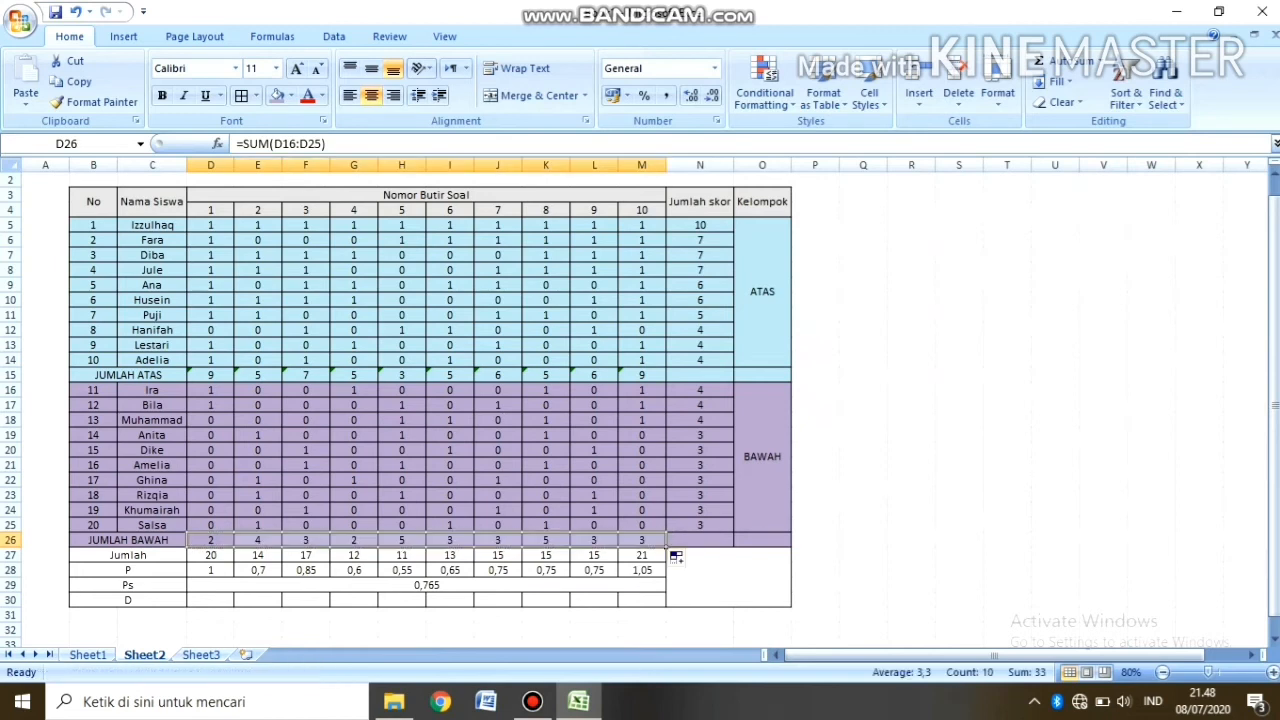
pyautogui.click(863, 570)
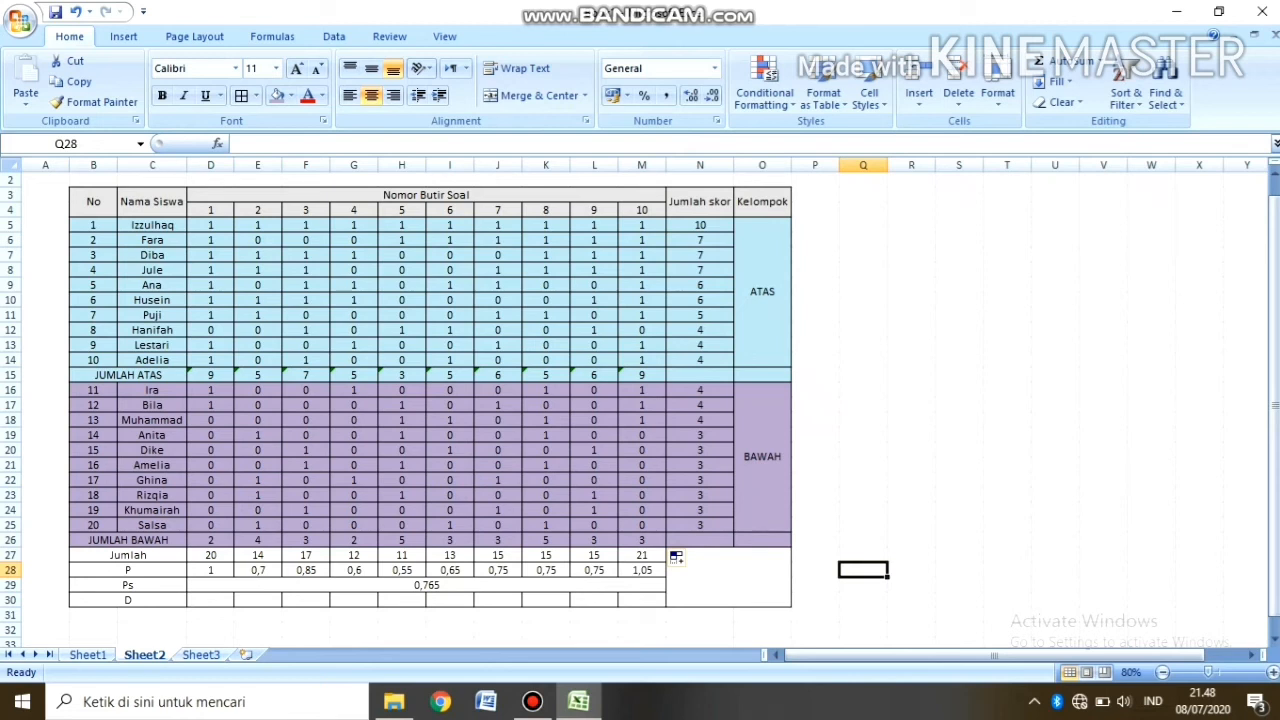
# Step: Enter =SUM(D15-D26)/10 in D30 to calculate D for question 1 from the ATAS and BAWAH totals
pyautogui.click(127, 600)
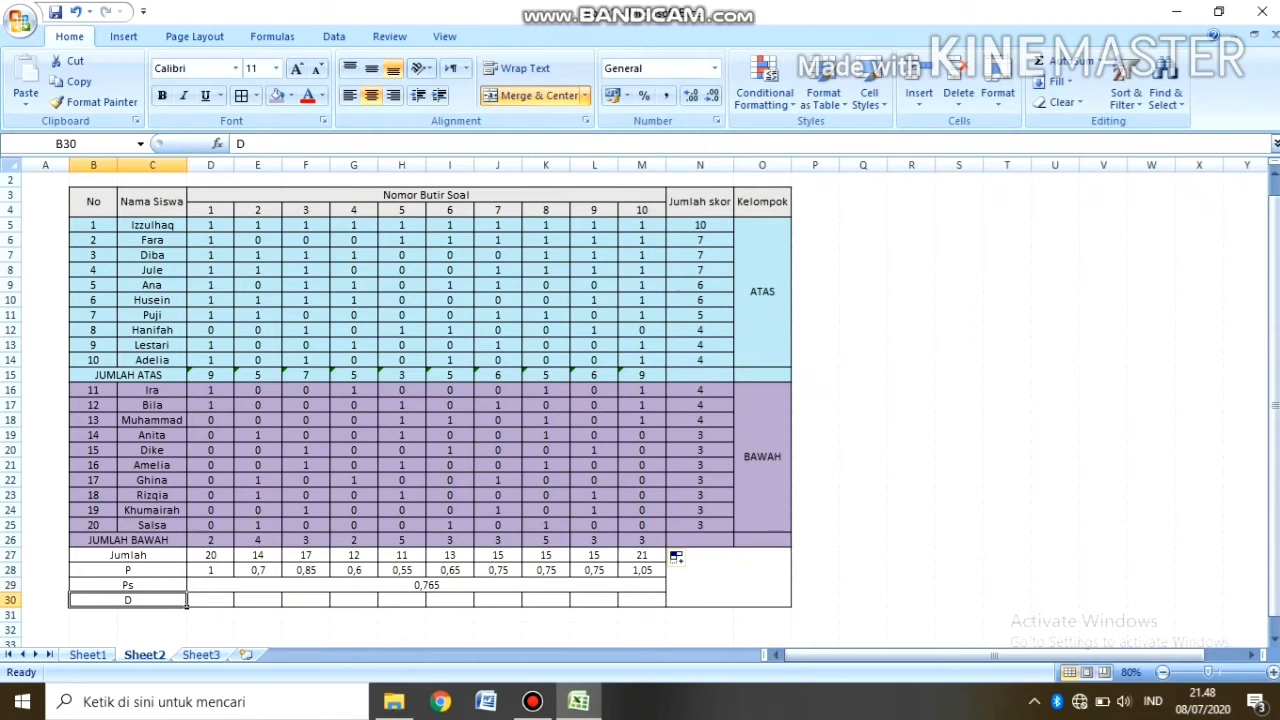
pyautogui.click(210, 600)
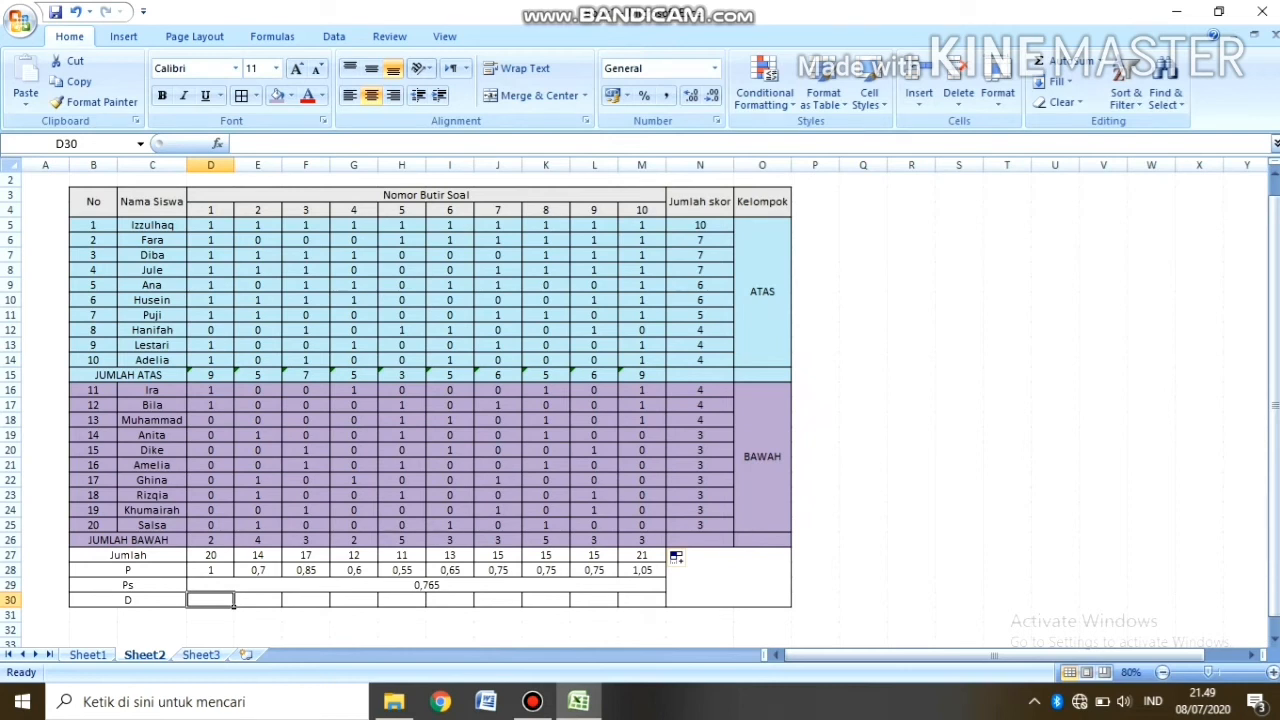
pyautogui.write('=SU')
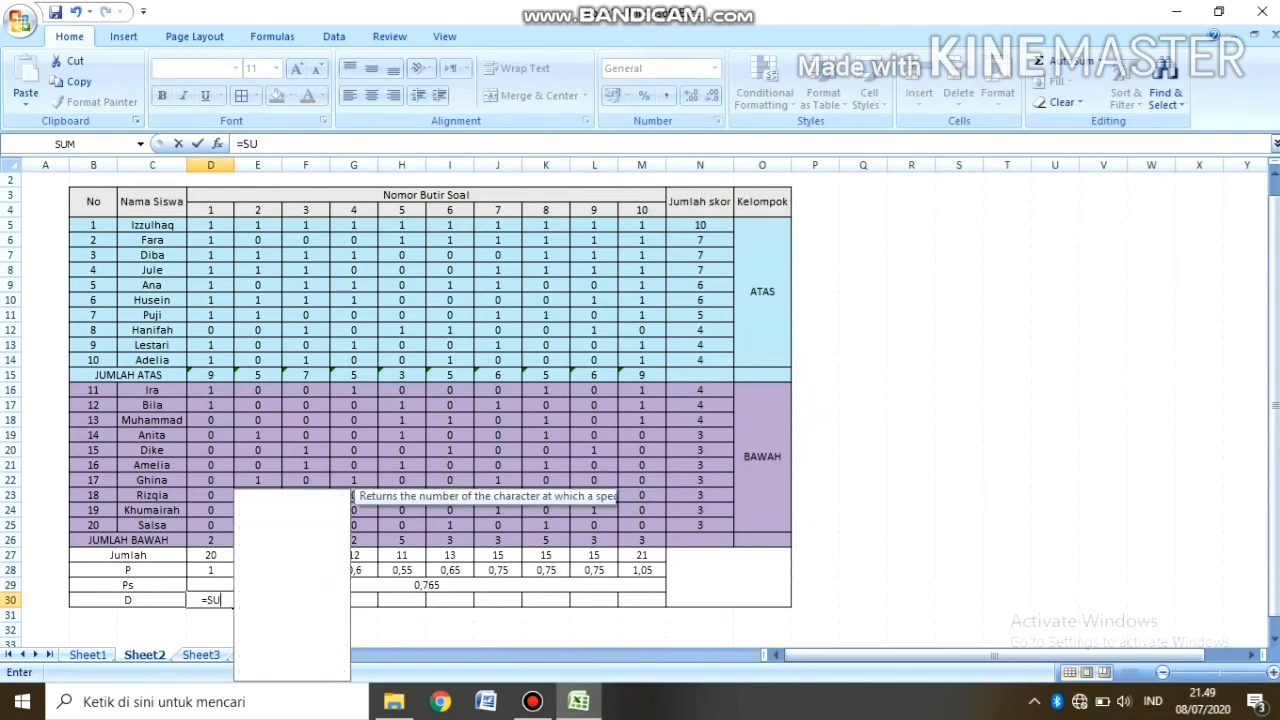
pyautogui.write('M(')
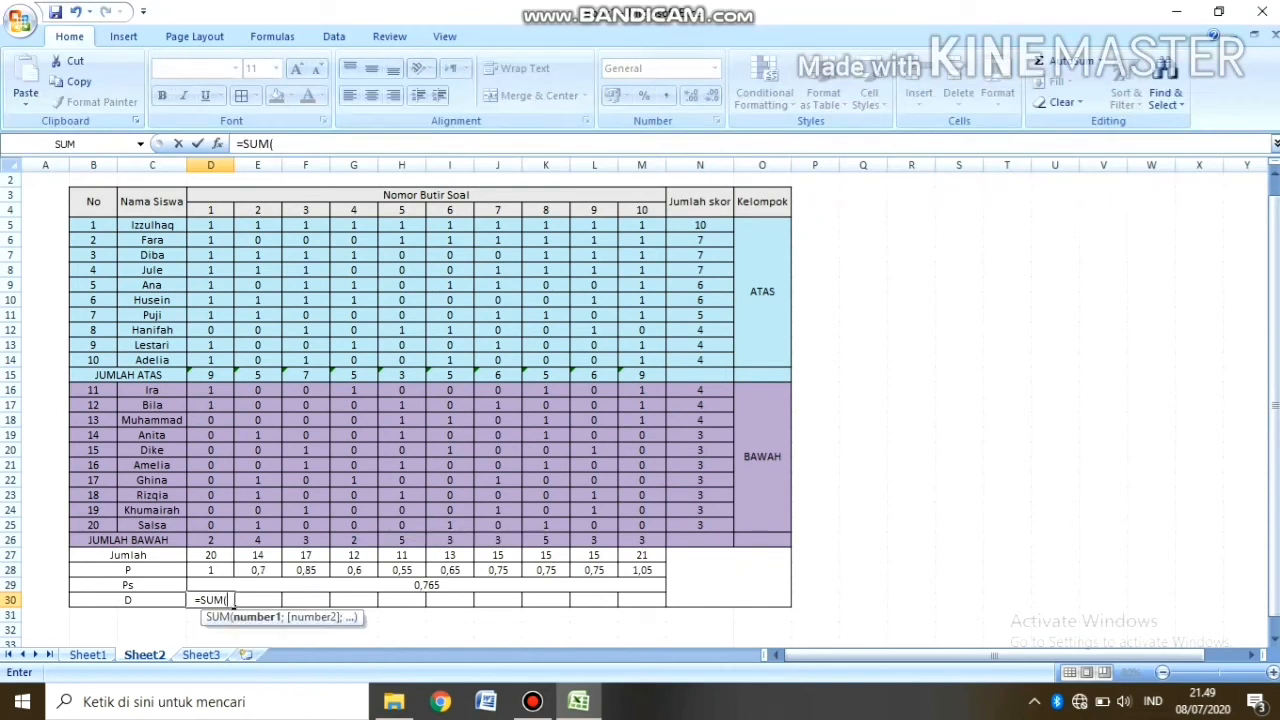
pyautogui.click(210, 375)
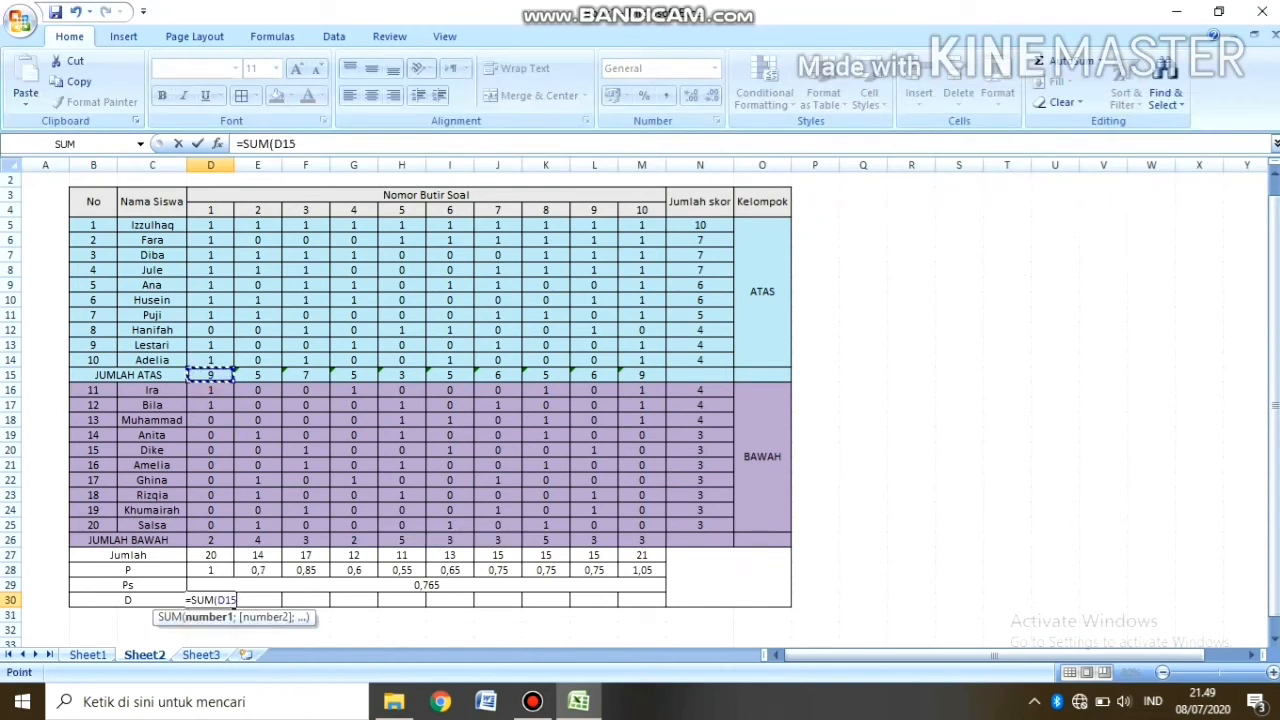
pyautogui.write('-')
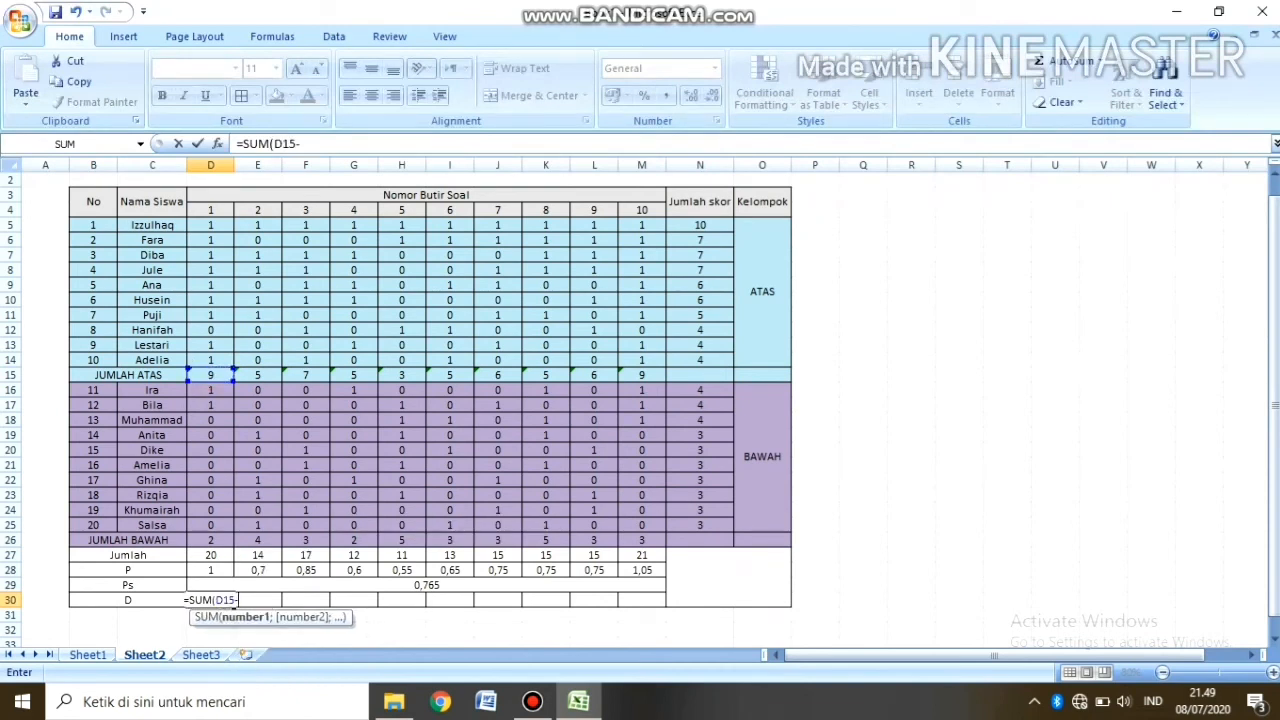
pyautogui.press('Up')
pyautogui.press('Up')
pyautogui.press('Up')
pyautogui.press('Up')
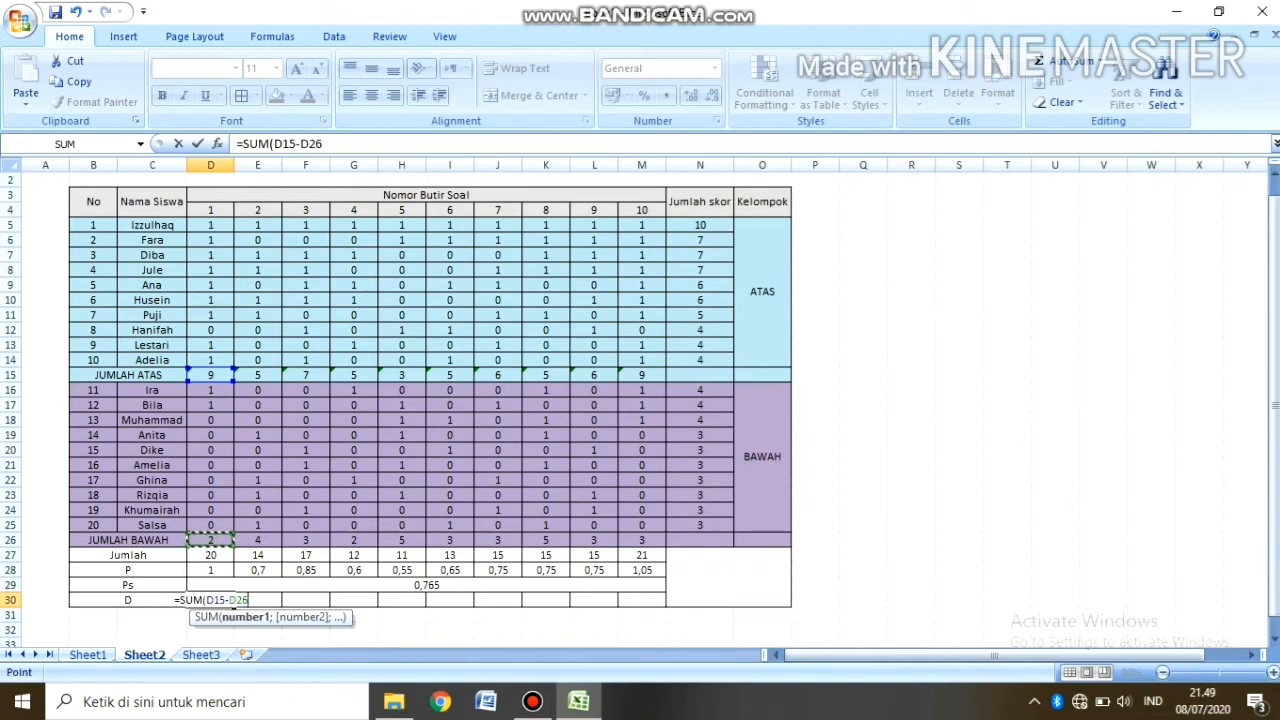
pyautogui.write(')/')
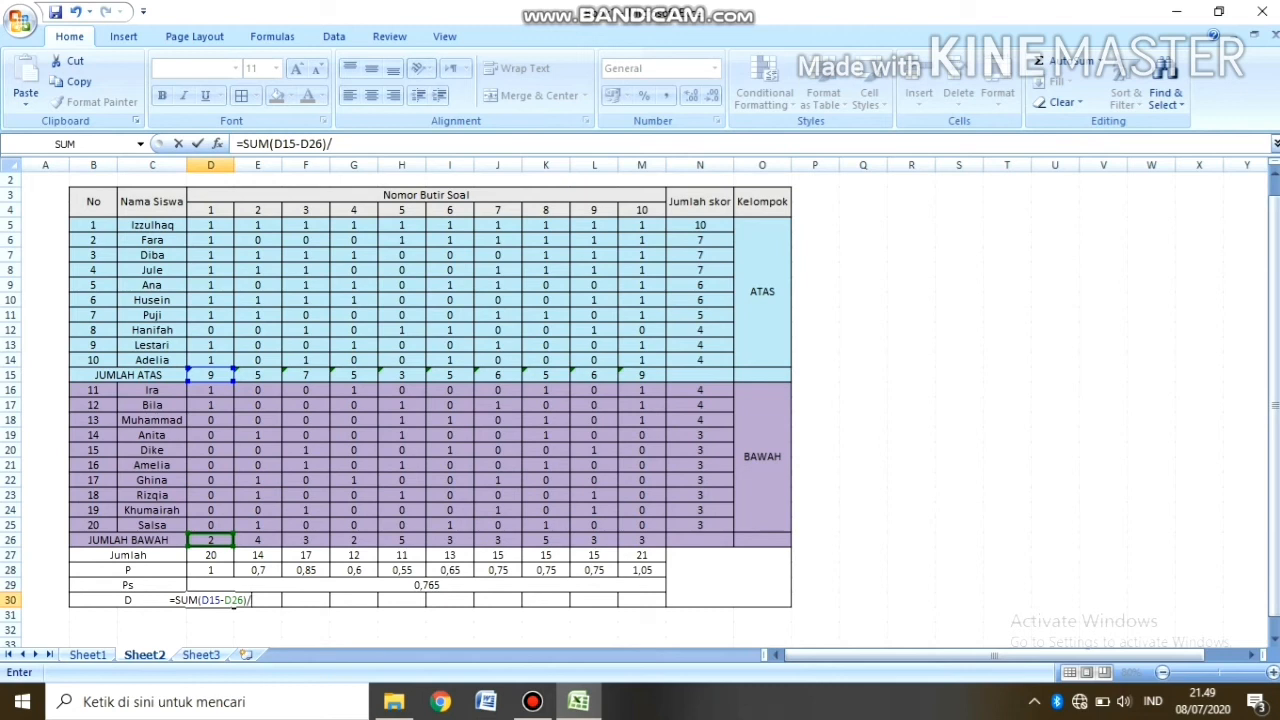
pyautogui.write('10')
pyautogui.press('Return')
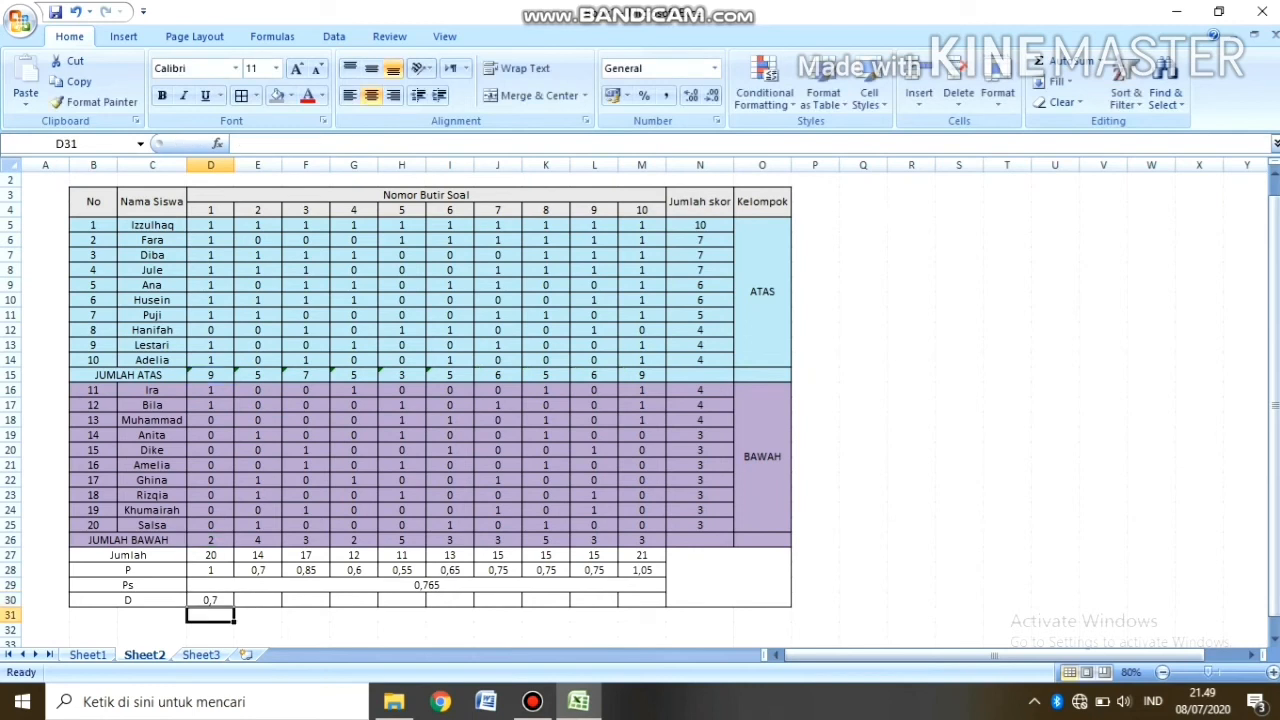
# Step: Fill the D30 formula across the D row through question 10
pyautogui.click(255, 600)
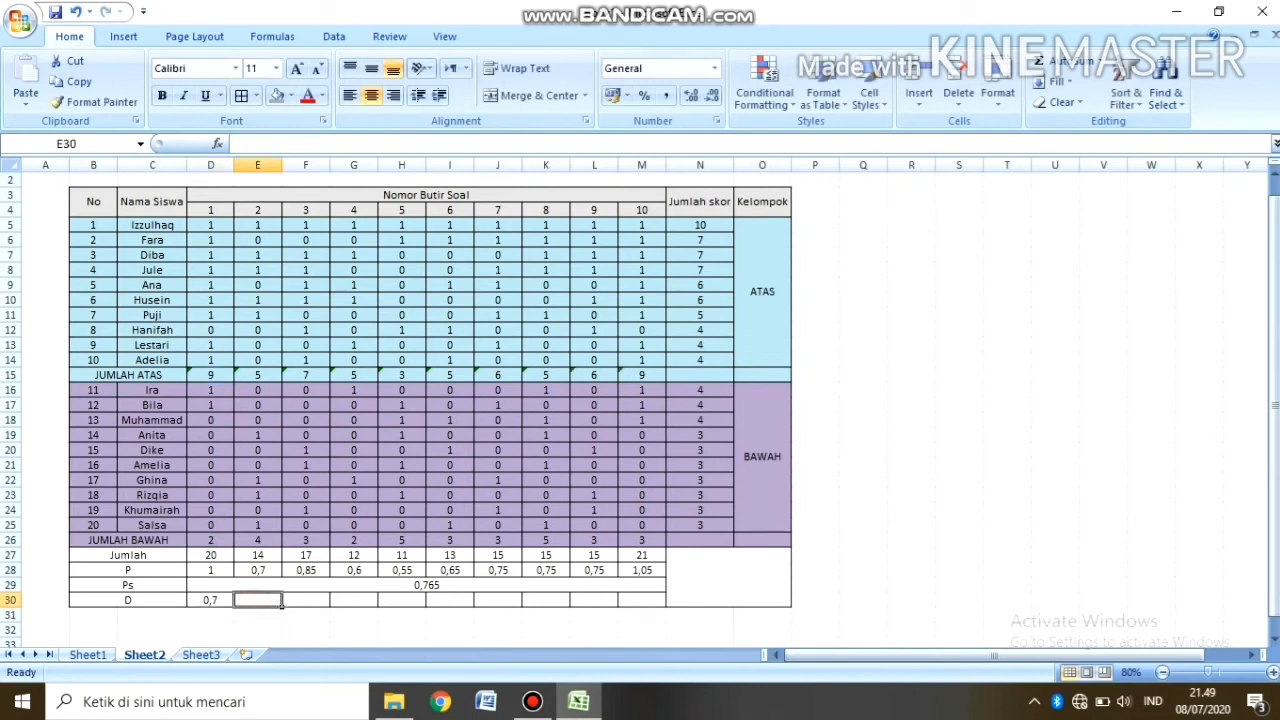
pyautogui.click(215, 603)
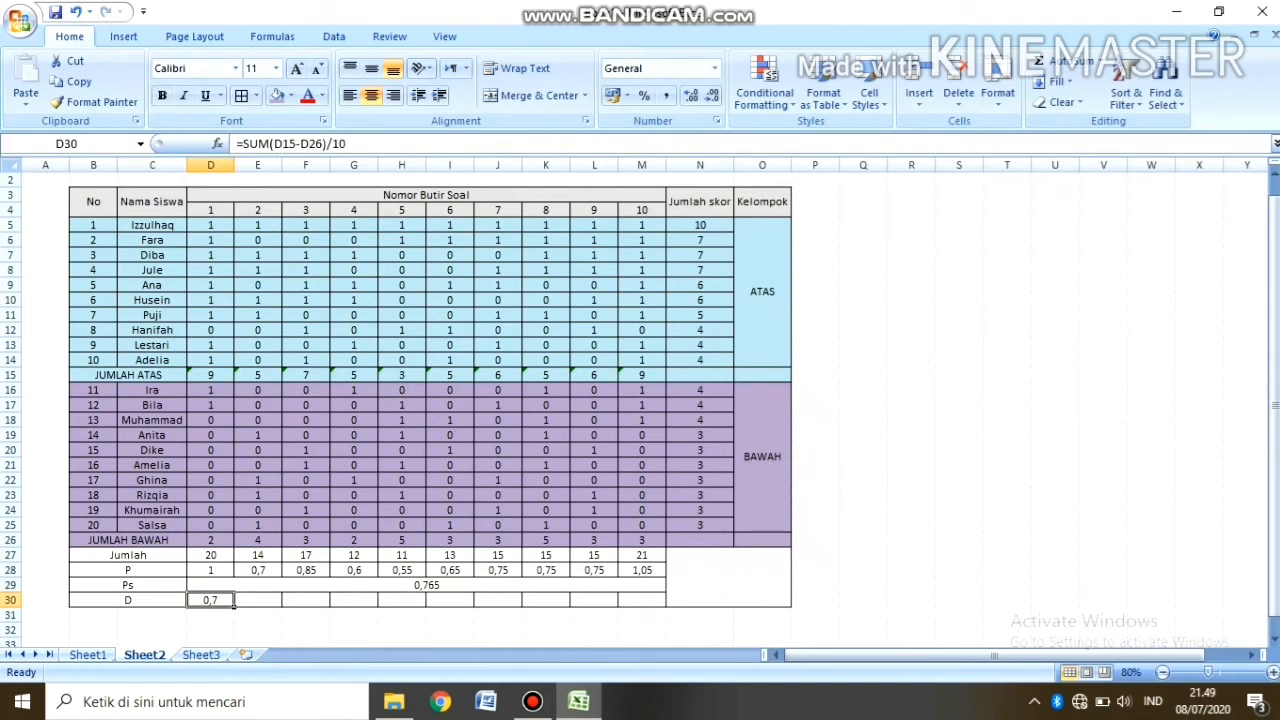
pyautogui.moveTo(233, 605); pyautogui.dragTo(640, 601)
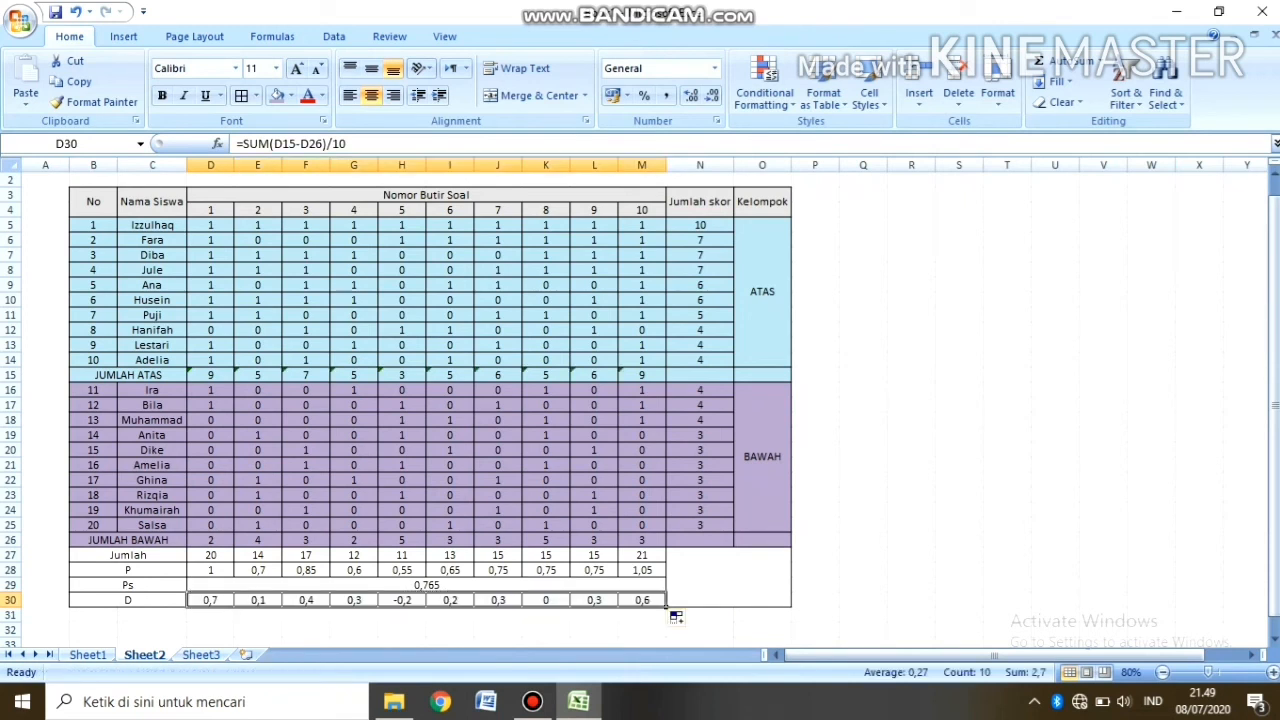
# Step: Examine the D values in row 30 question by question from 1 to 10, along with the Ps value
pyautogui.click(401, 600)
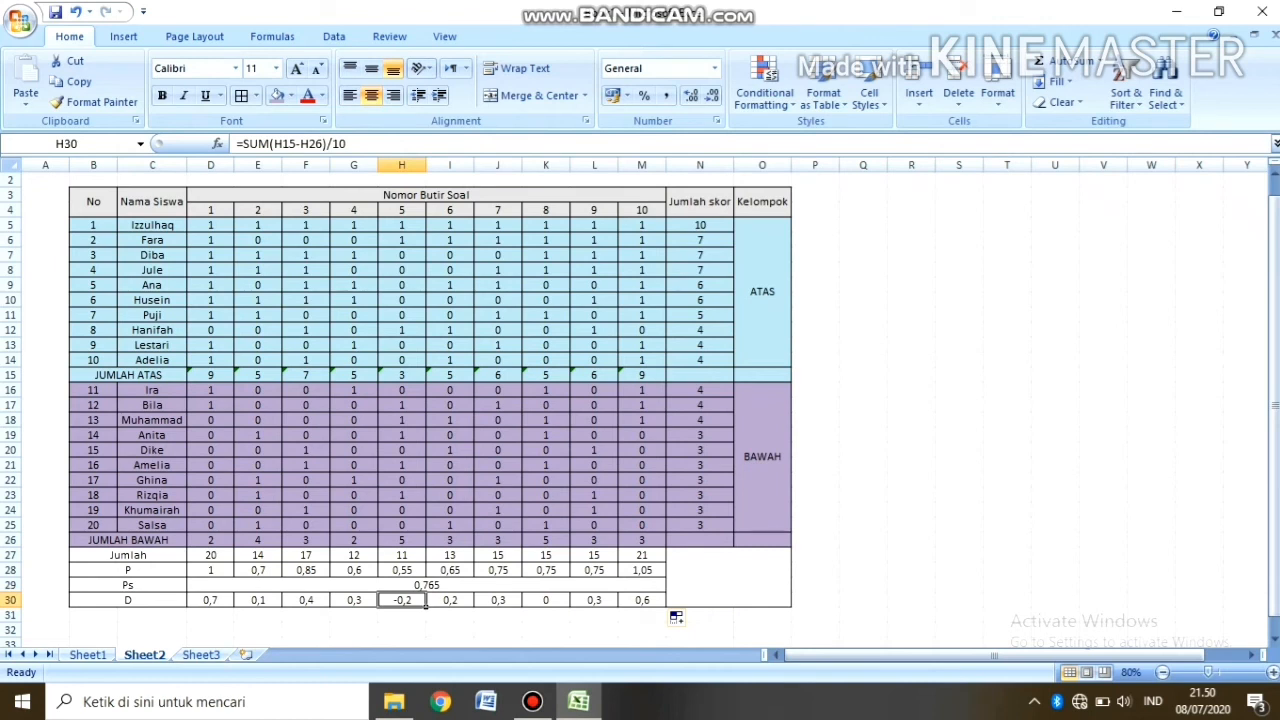
pyautogui.click(210, 603)
pyautogui.scroll(-1, 640, 410)
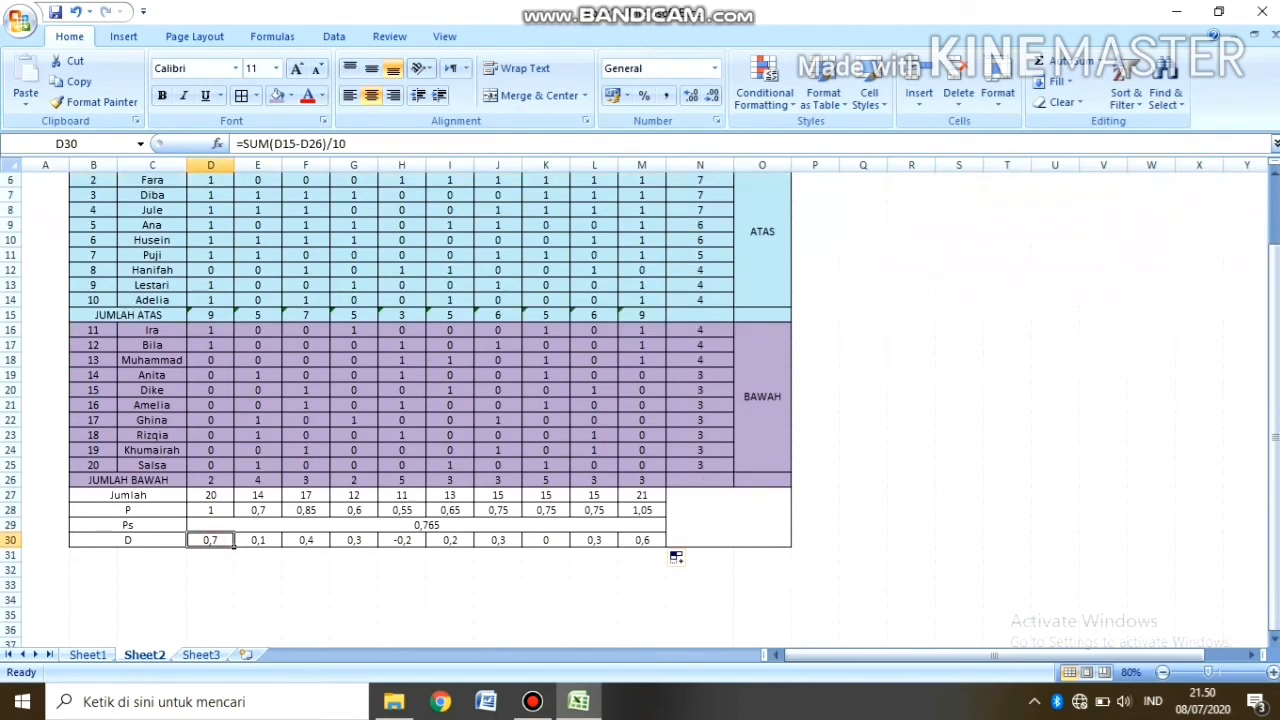
pyautogui.scroll(1, 640, 410)
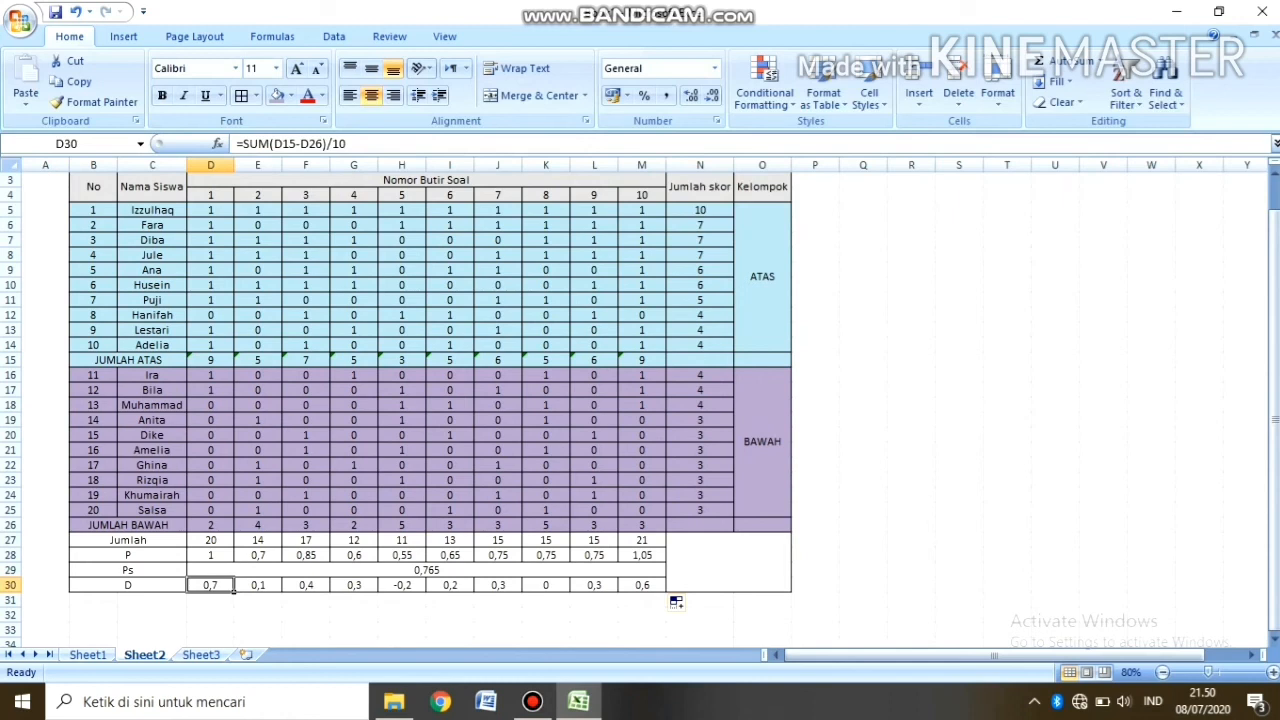
pyautogui.click(426, 570)
pyautogui.click(210, 585)
pyautogui.click(258, 585)
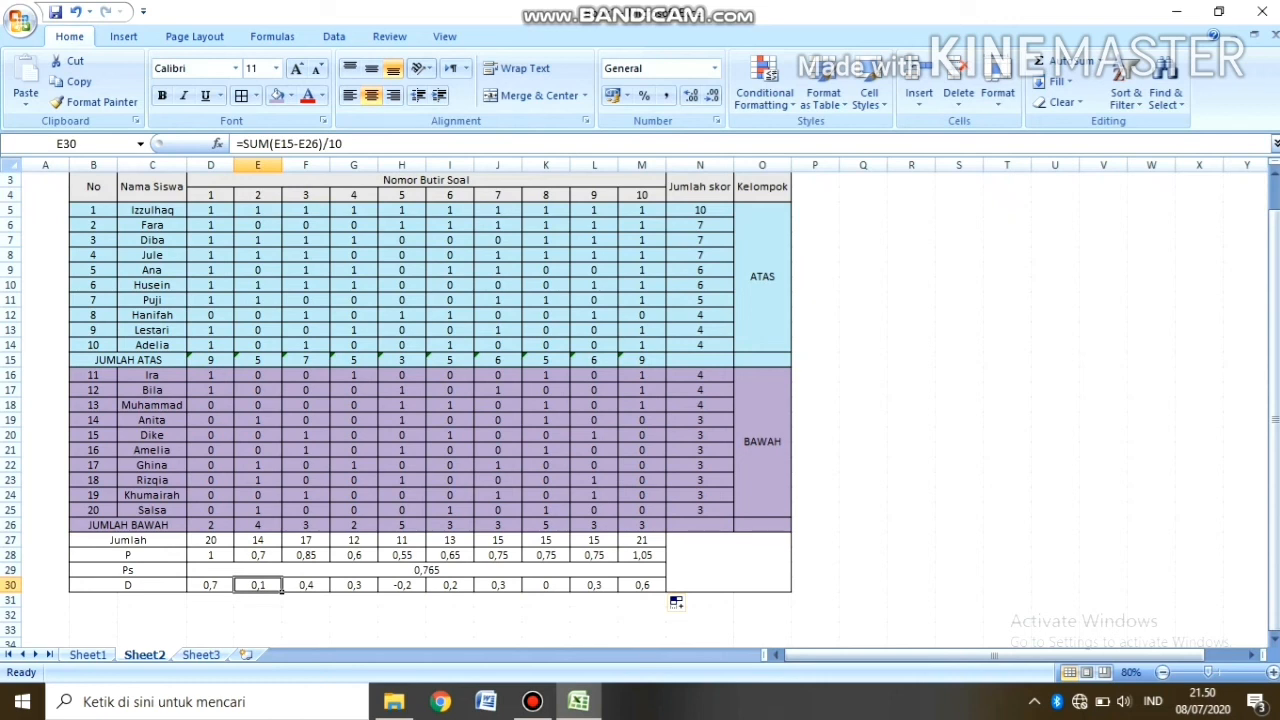
pyautogui.press('Right')
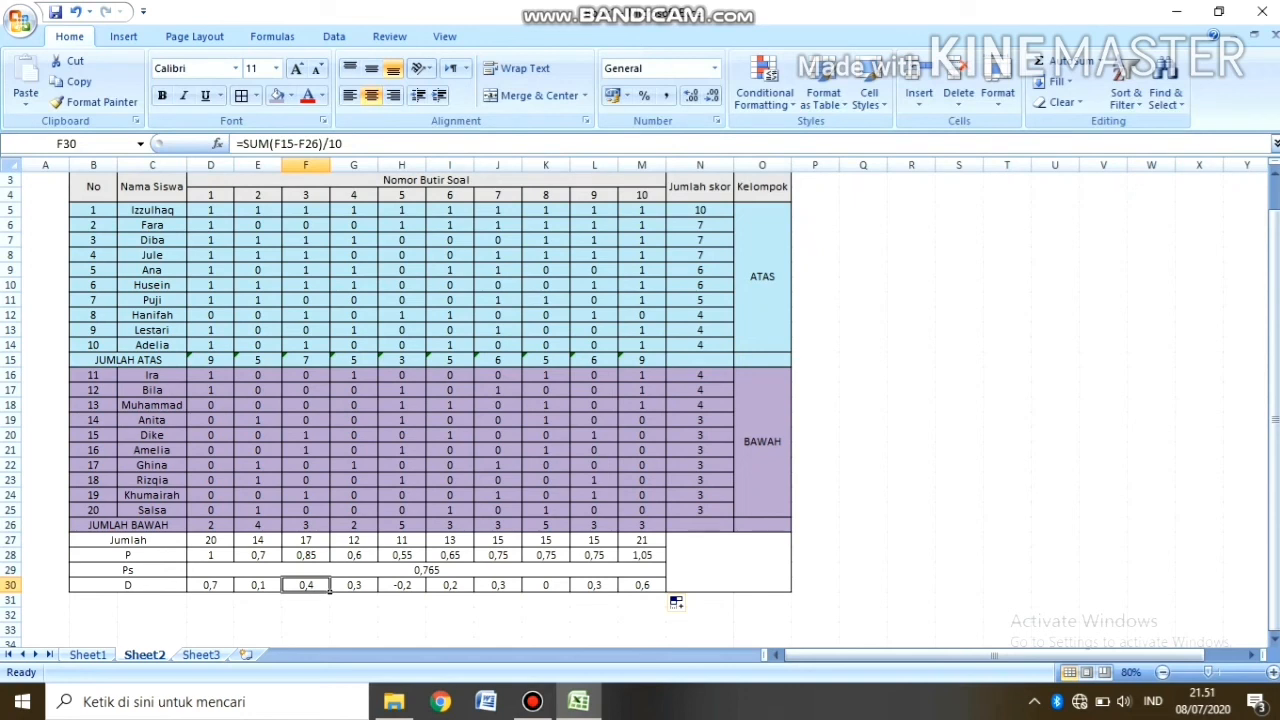
pyautogui.press('Right')
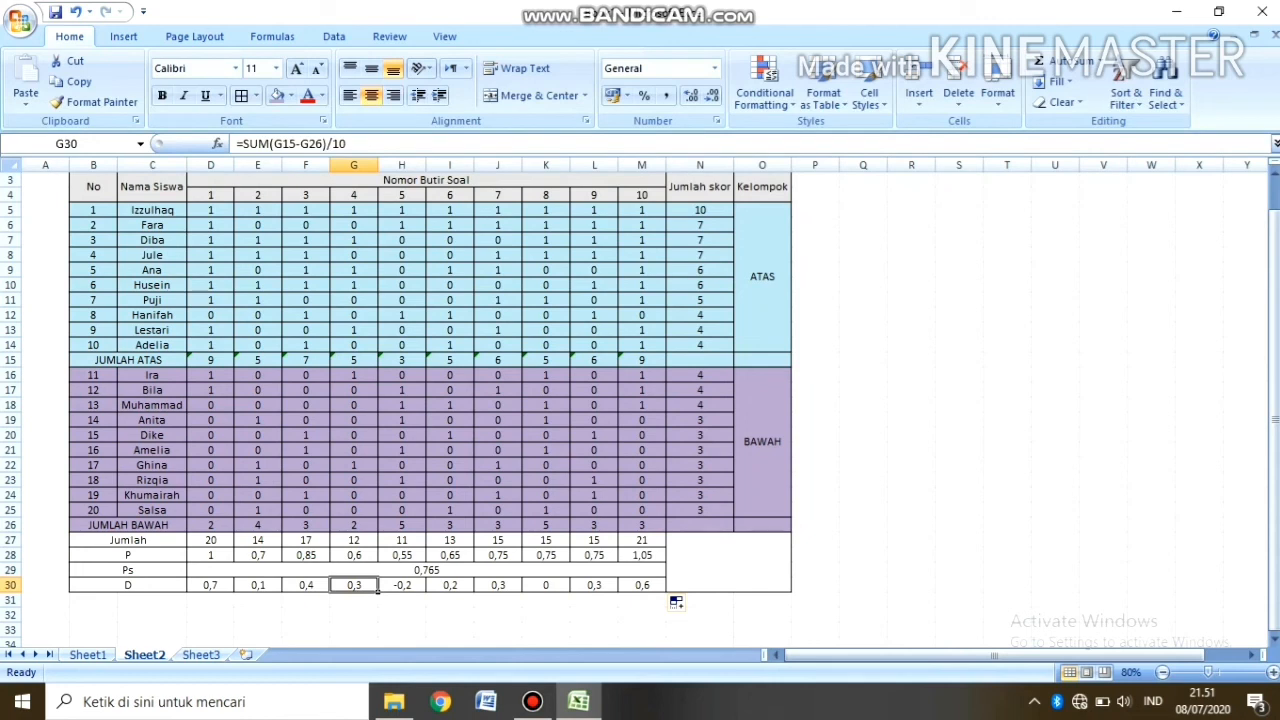
pyautogui.press('Right')
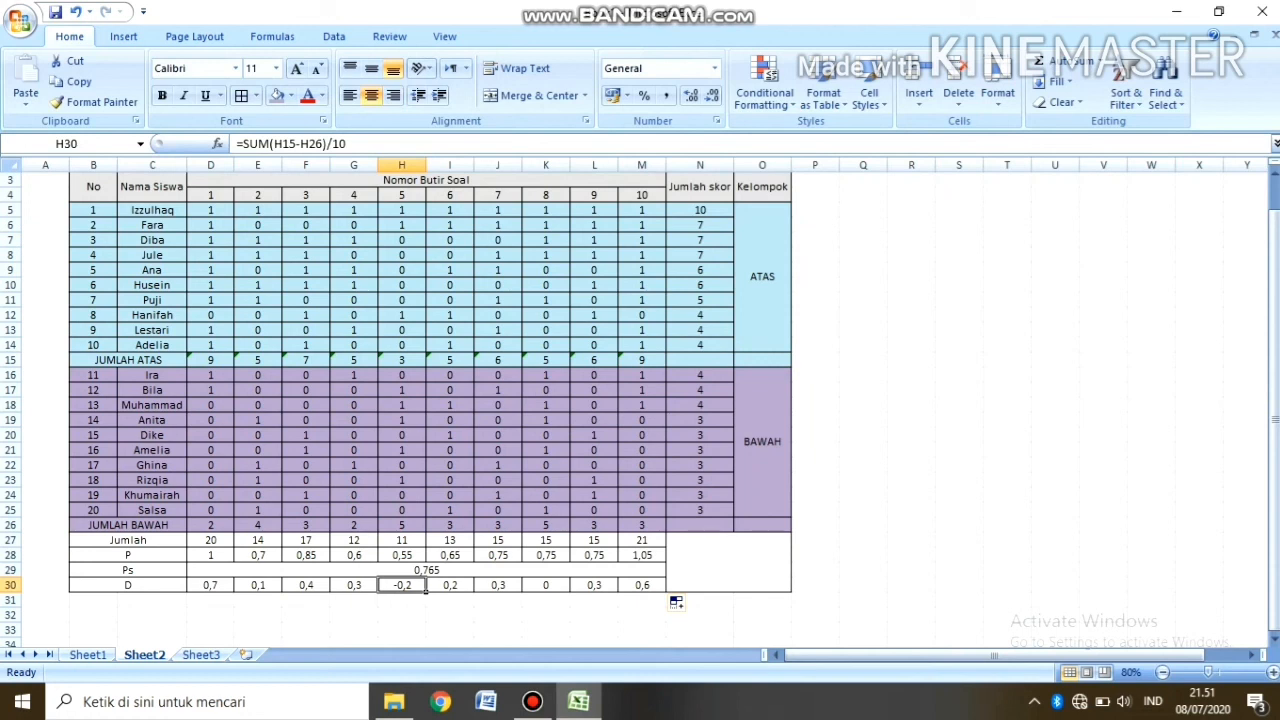
pyautogui.press('Right')
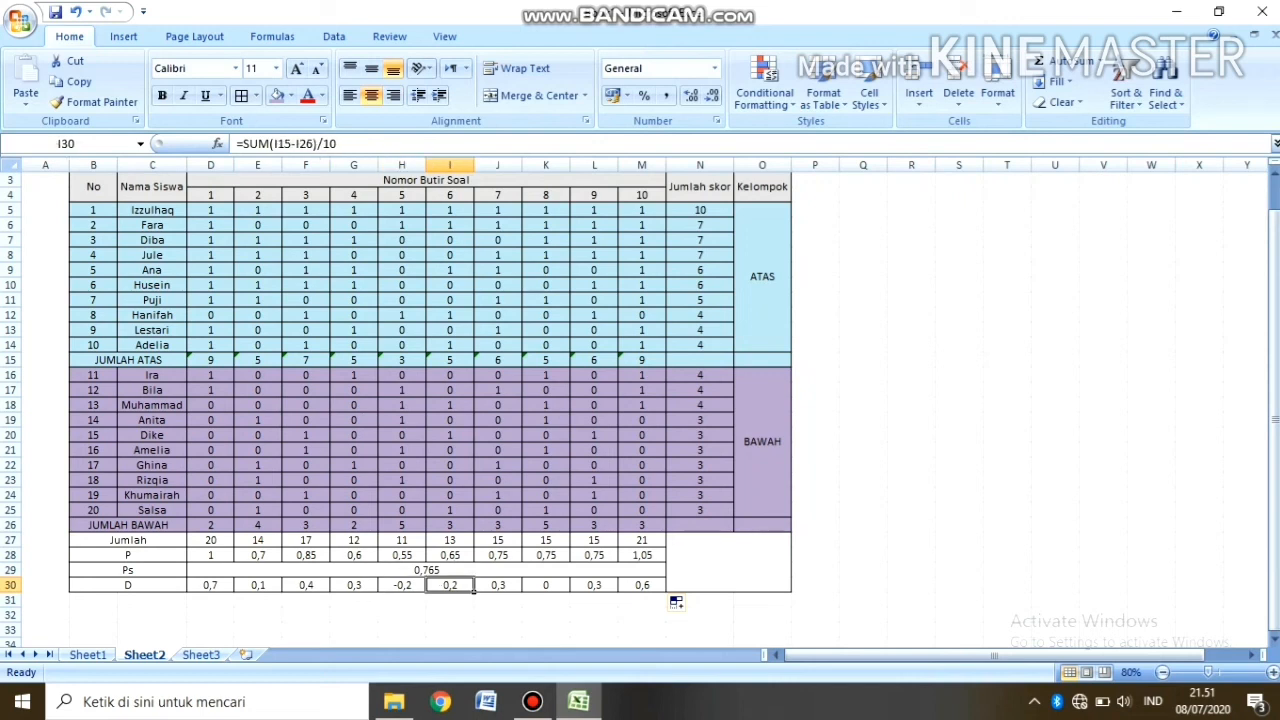
pyautogui.press('Right')
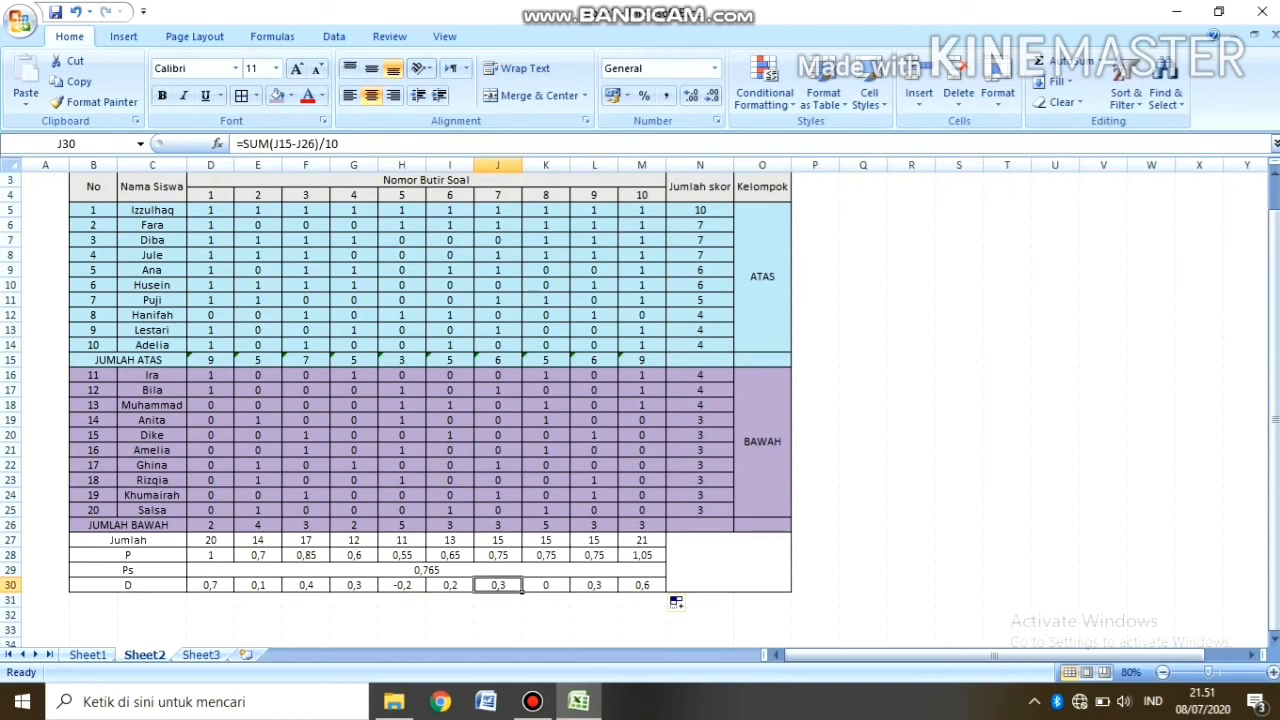
pyautogui.click(360, 587)
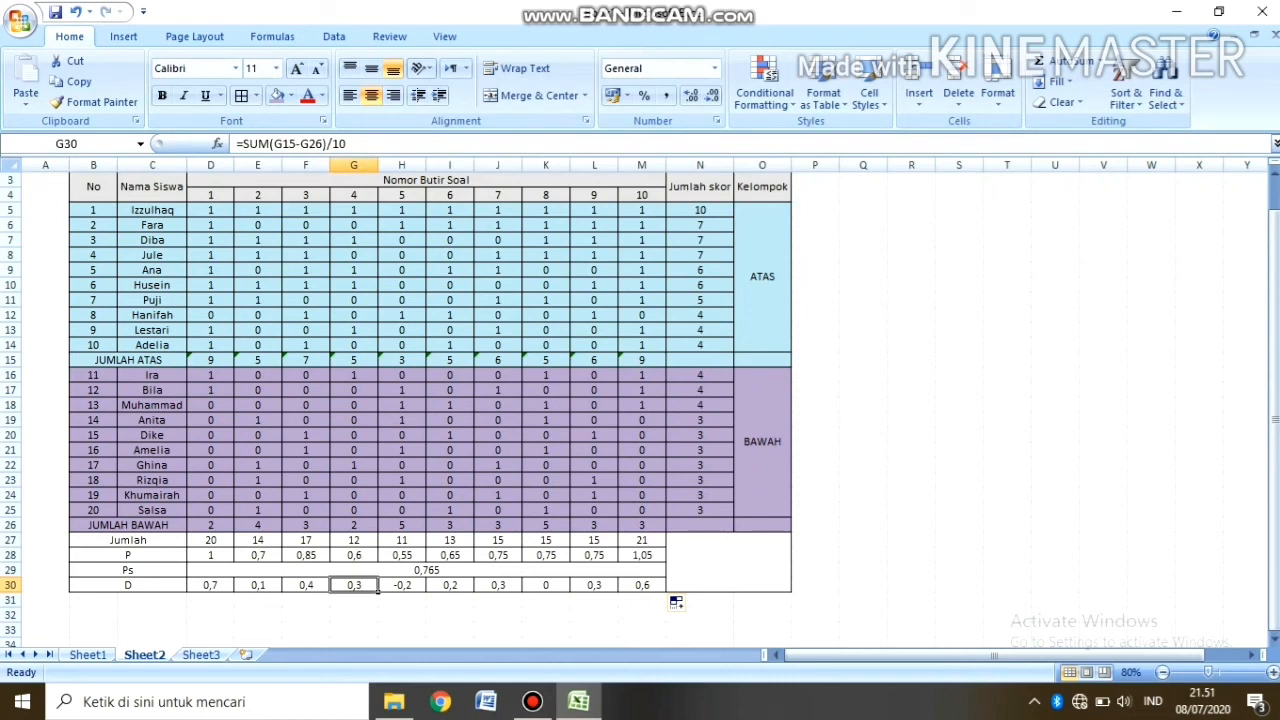
pyautogui.click(540, 589)
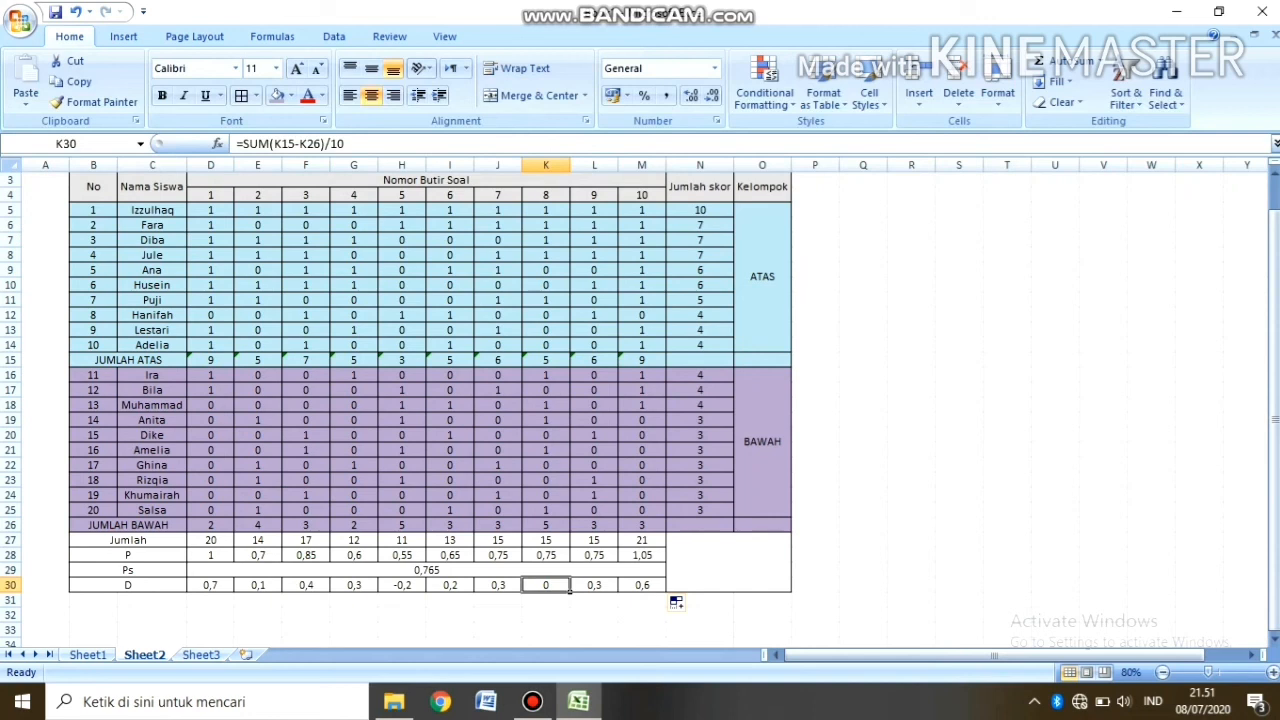
pyautogui.press('Right')
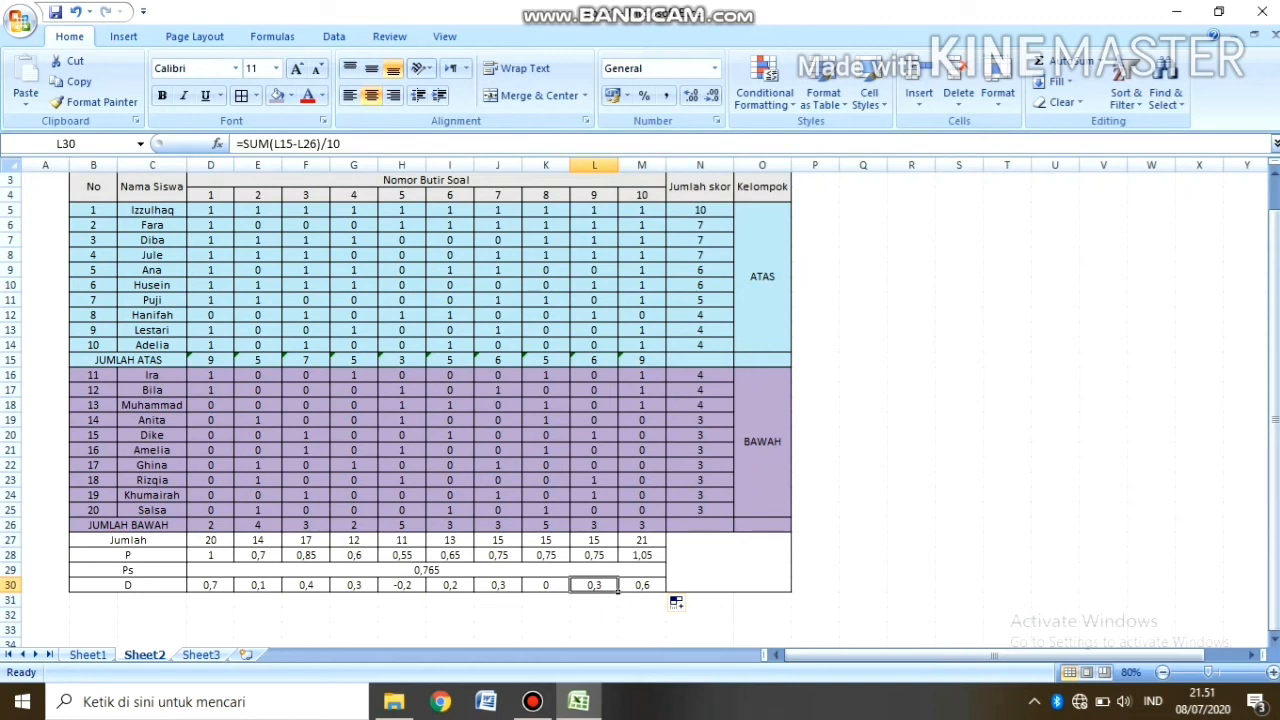
pyautogui.press('Right')
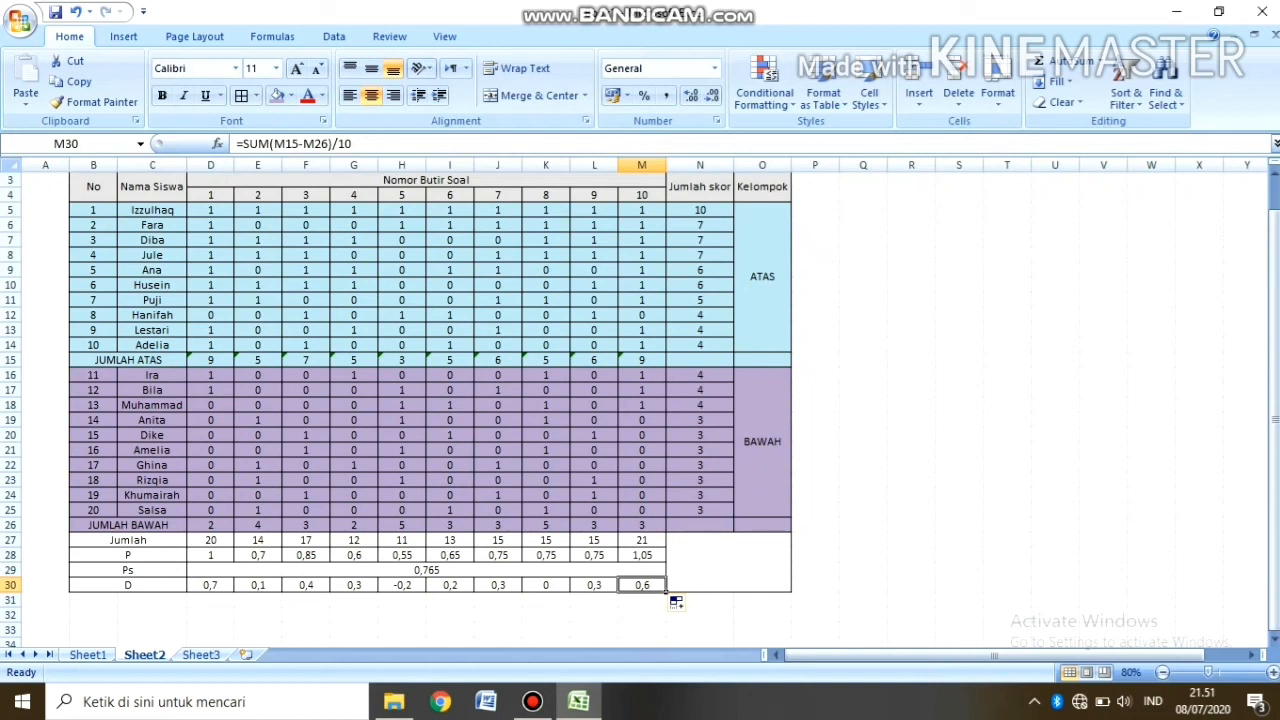
pyautogui.press('Return')
# Step: Review the P, Ps and D rows and the whole table up to the ANALISIS BUTIR SOAL title
pyautogui.click(131, 587)
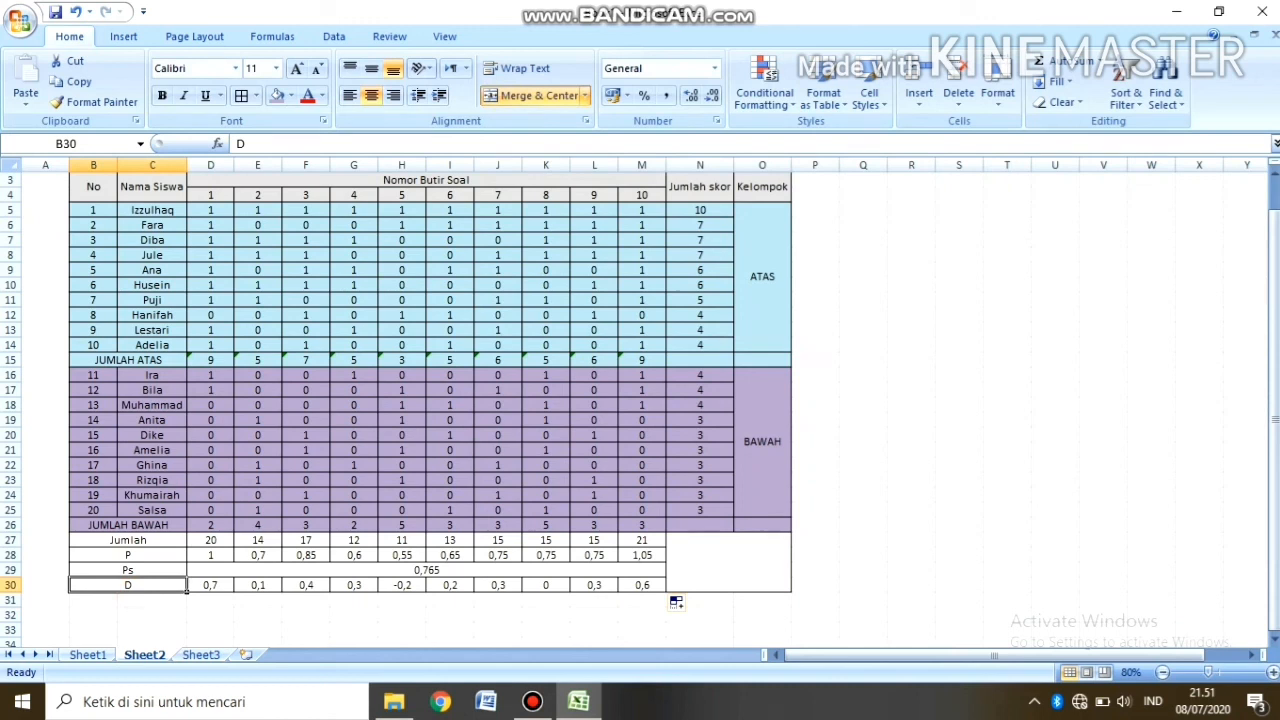
pyautogui.click(154, 557)
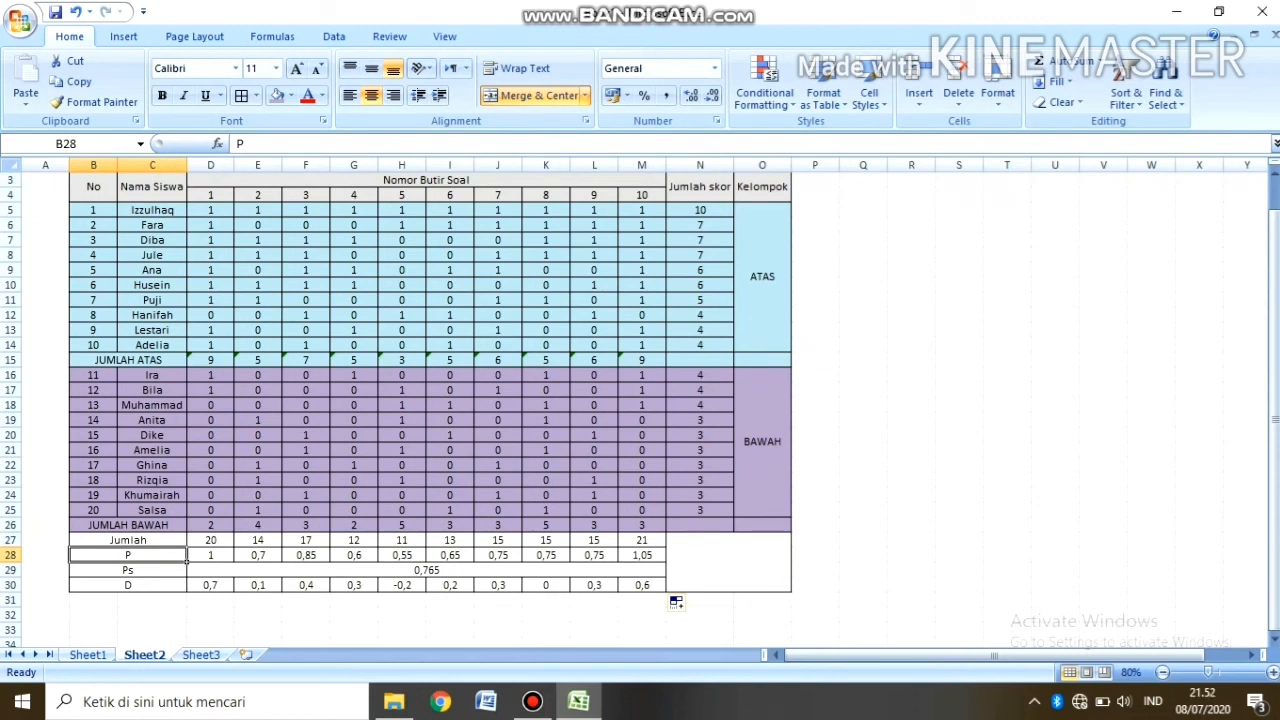
pyautogui.click(153, 572)
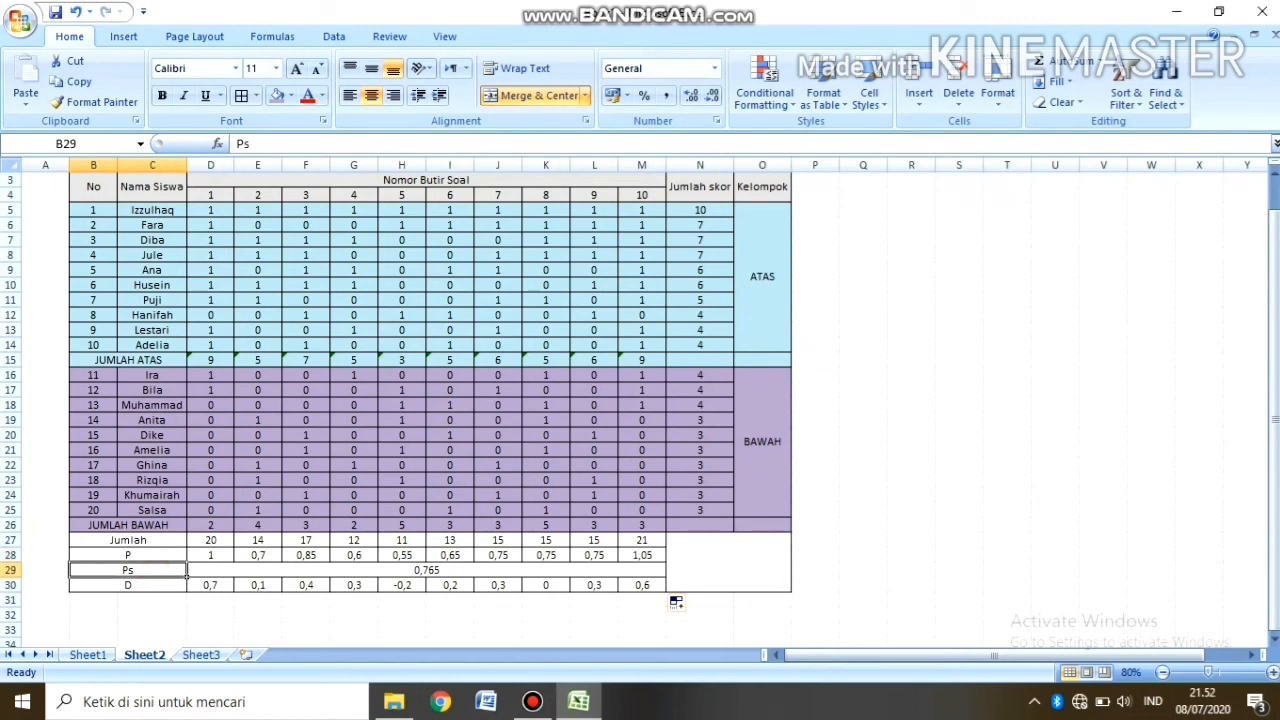
pyautogui.click(153, 584)
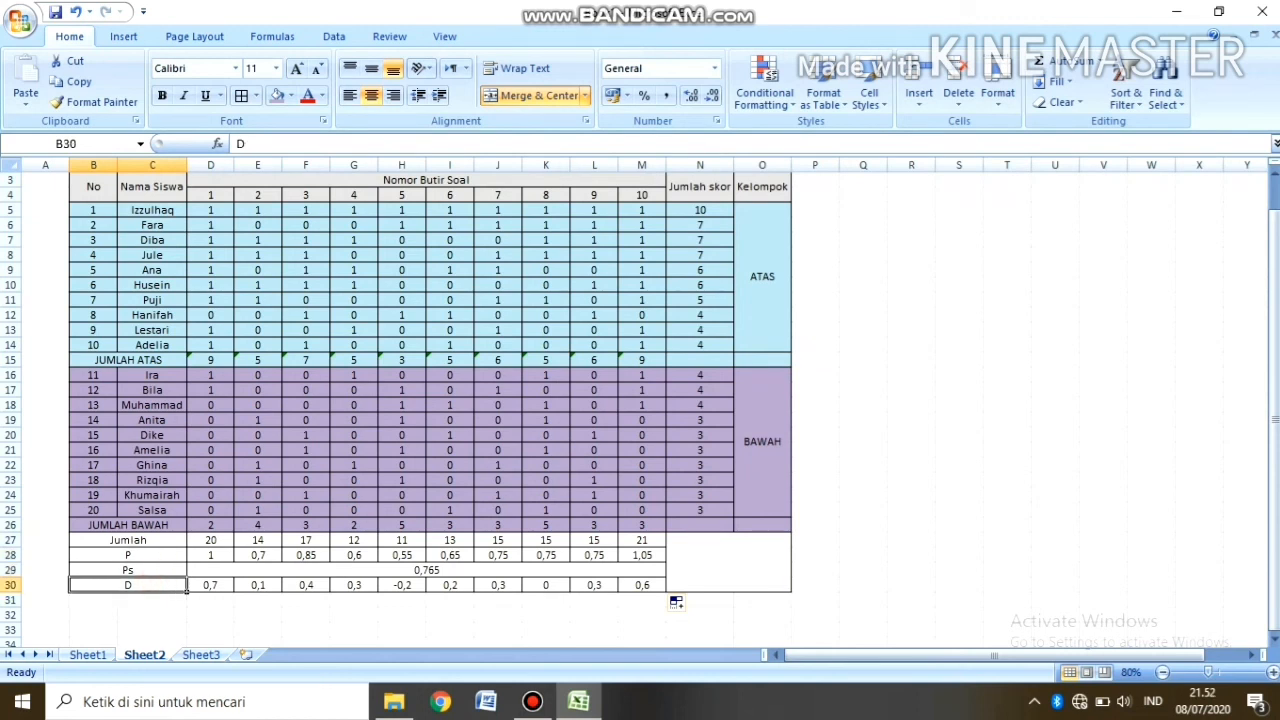
pyautogui.scroll(1, 430, 400)
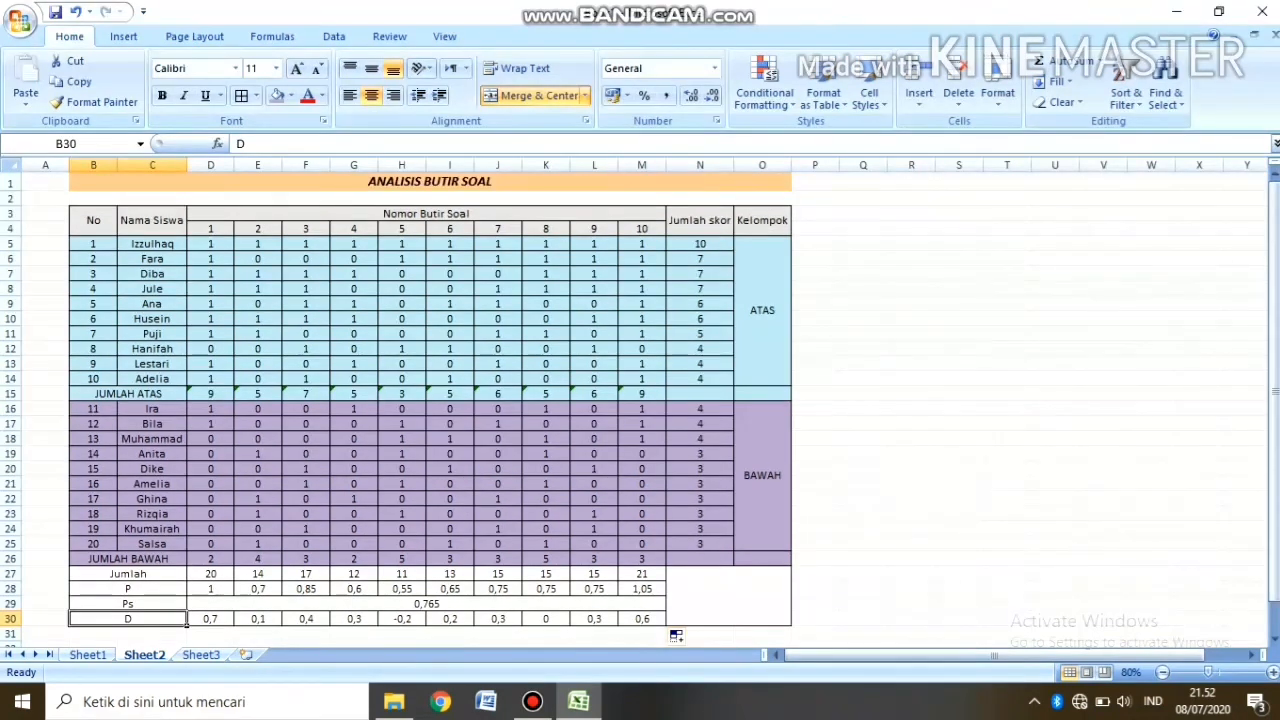
pyautogui.click(676, 624)
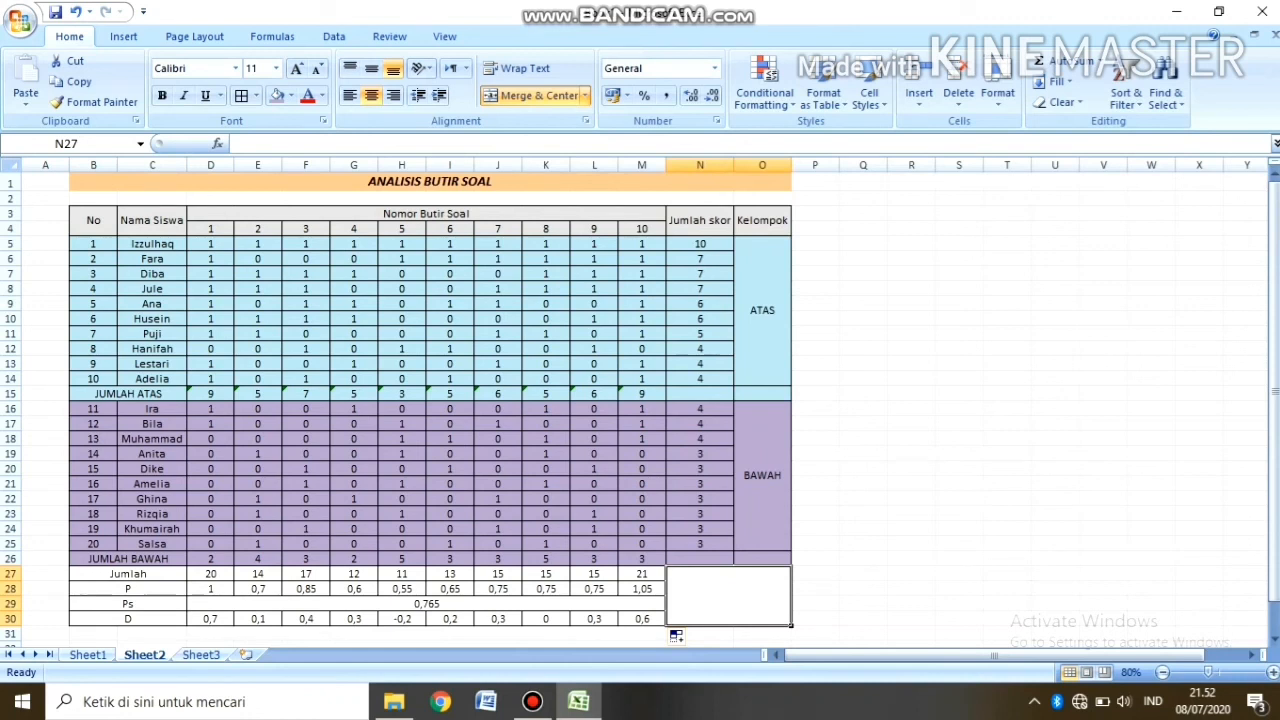
pyautogui.moveTo(815, 574); pyautogui.dragTo(815, 618)
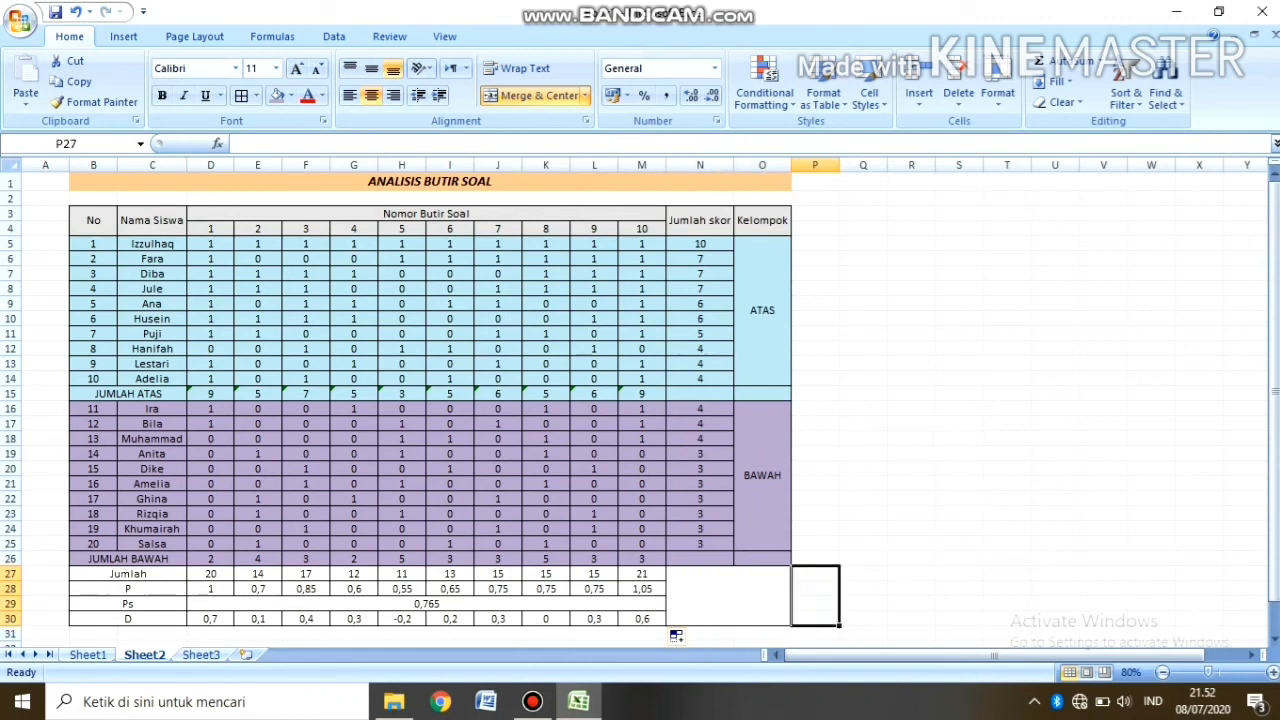
pyautogui.click(744, 604)
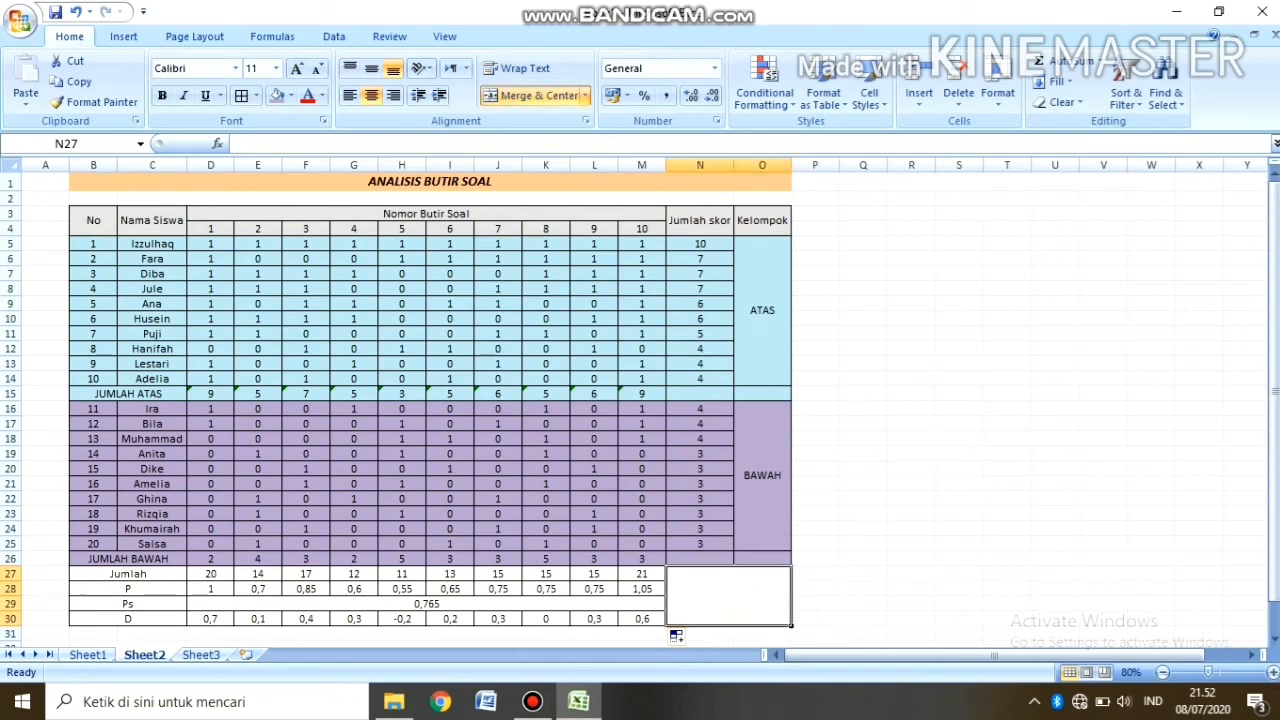
pyautogui.click(105, 227)
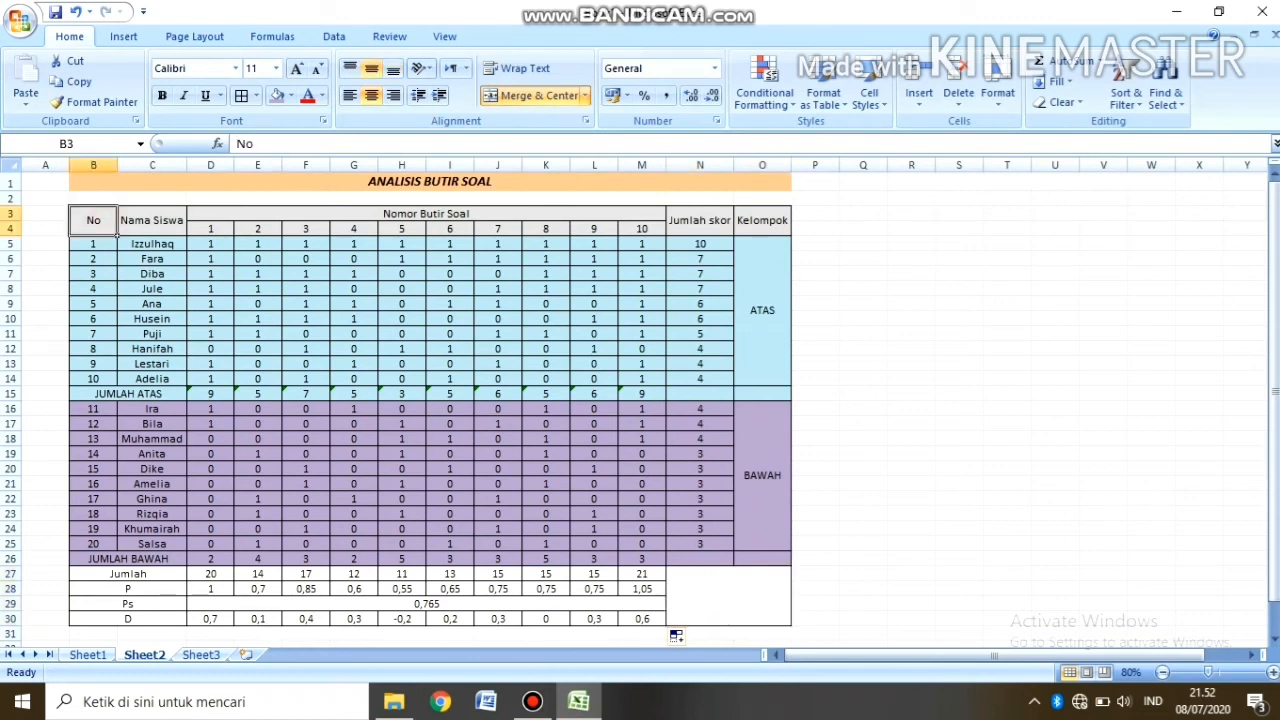
pyautogui.click(395, 181)
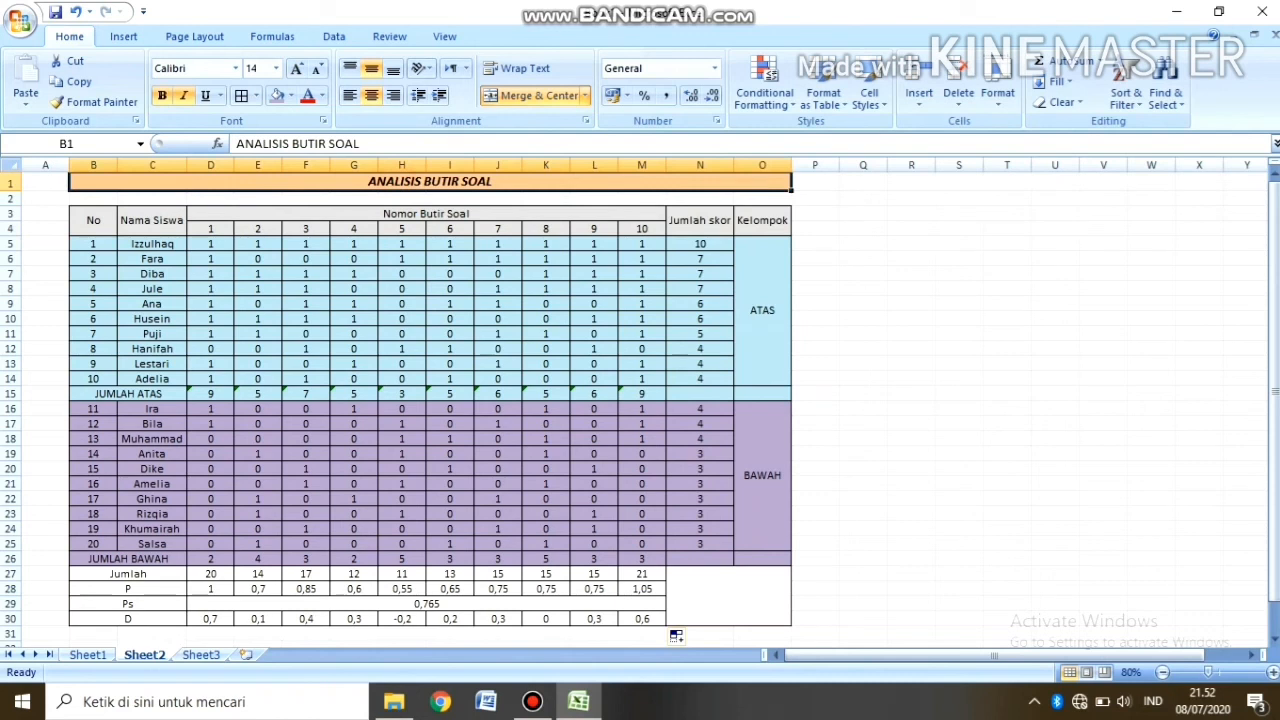